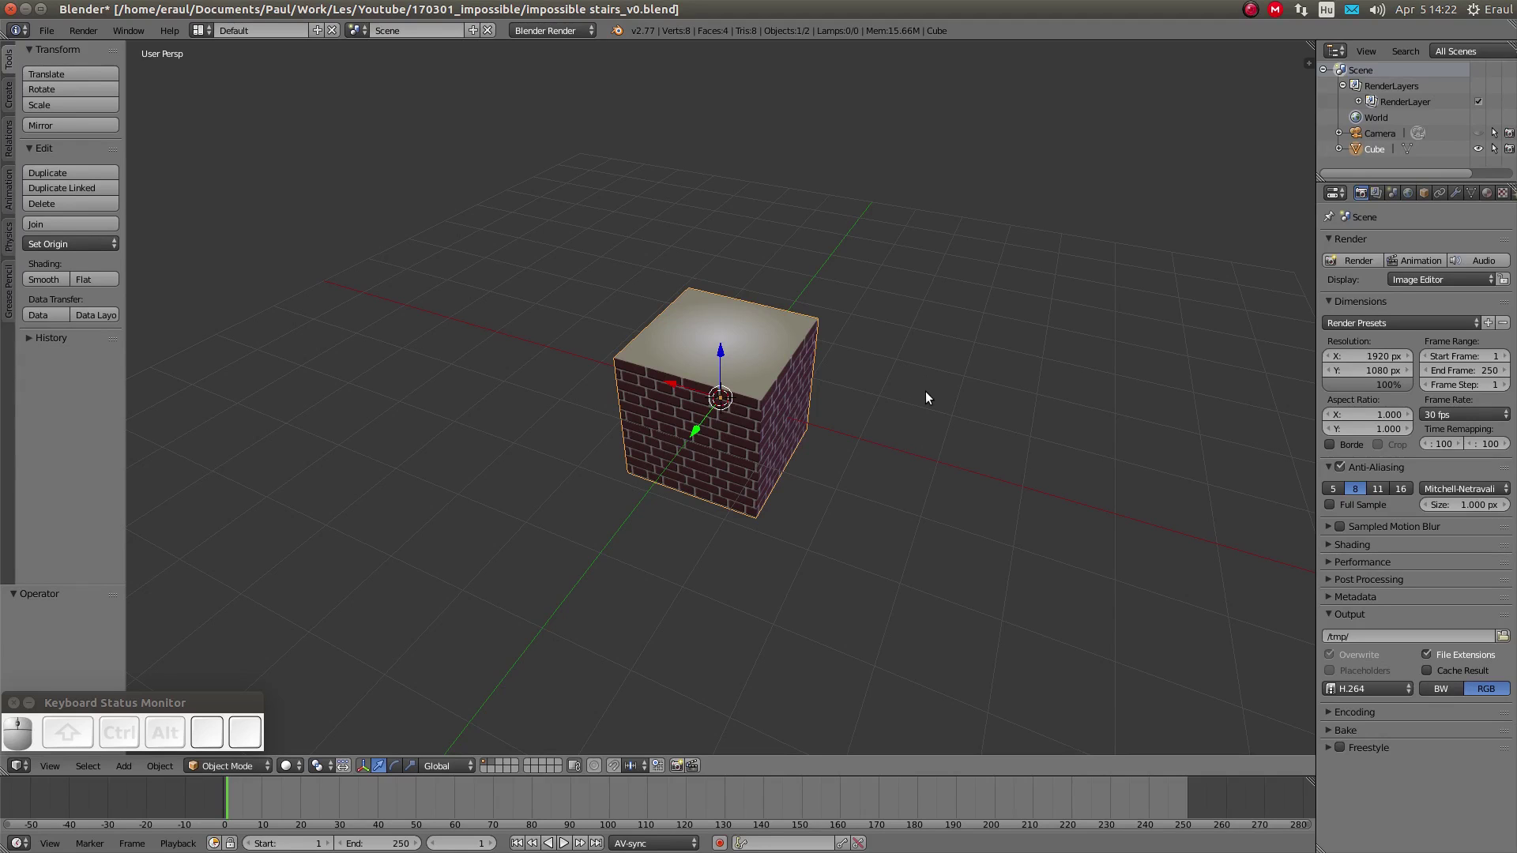
# Orbit the viewport, then pan so the brick cube shifts left and up
pyautogui.moveTo(926, 391)
pyautogui.mouseDown(button='middle')
pyautogui.moveTo(1030, 363)
pyautogui.moveTo(808, 370)
pyautogui.moveTo(755, 286)
pyautogui.moveTo(758, 231)
pyautogui.moveTo(911, 274)
pyautogui.moveTo(922, 239)
pyautogui.moveTo(989, 250)
pyautogui.moveTo(1027, 352)
pyautogui.moveTo(1012, 410)
pyautogui.moveTo(914, 413)
pyautogui.moveTo(894, 383)
pyautogui.moveTo(971, 324)
pyautogui.moveTo(908, 359)
pyautogui.moveTo(927, 393)
pyautogui.mouseUp(button='middle')
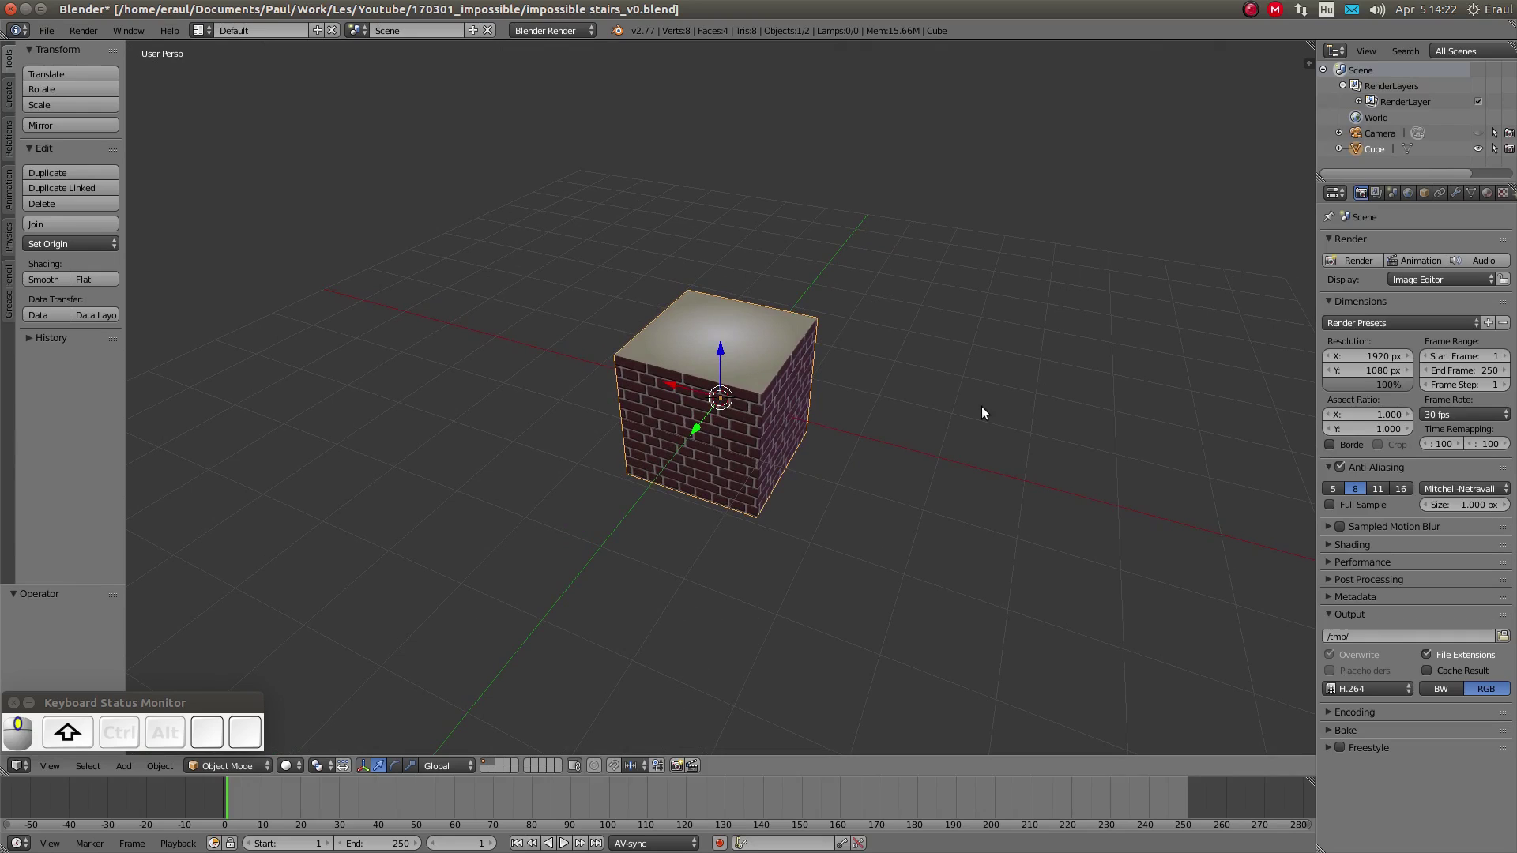
pyautogui.keyDown('shift'); pyautogui.moveTo(981, 406); pyautogui.dragTo(858, 380, button='middle'); pyautogui.keyUp('shift')
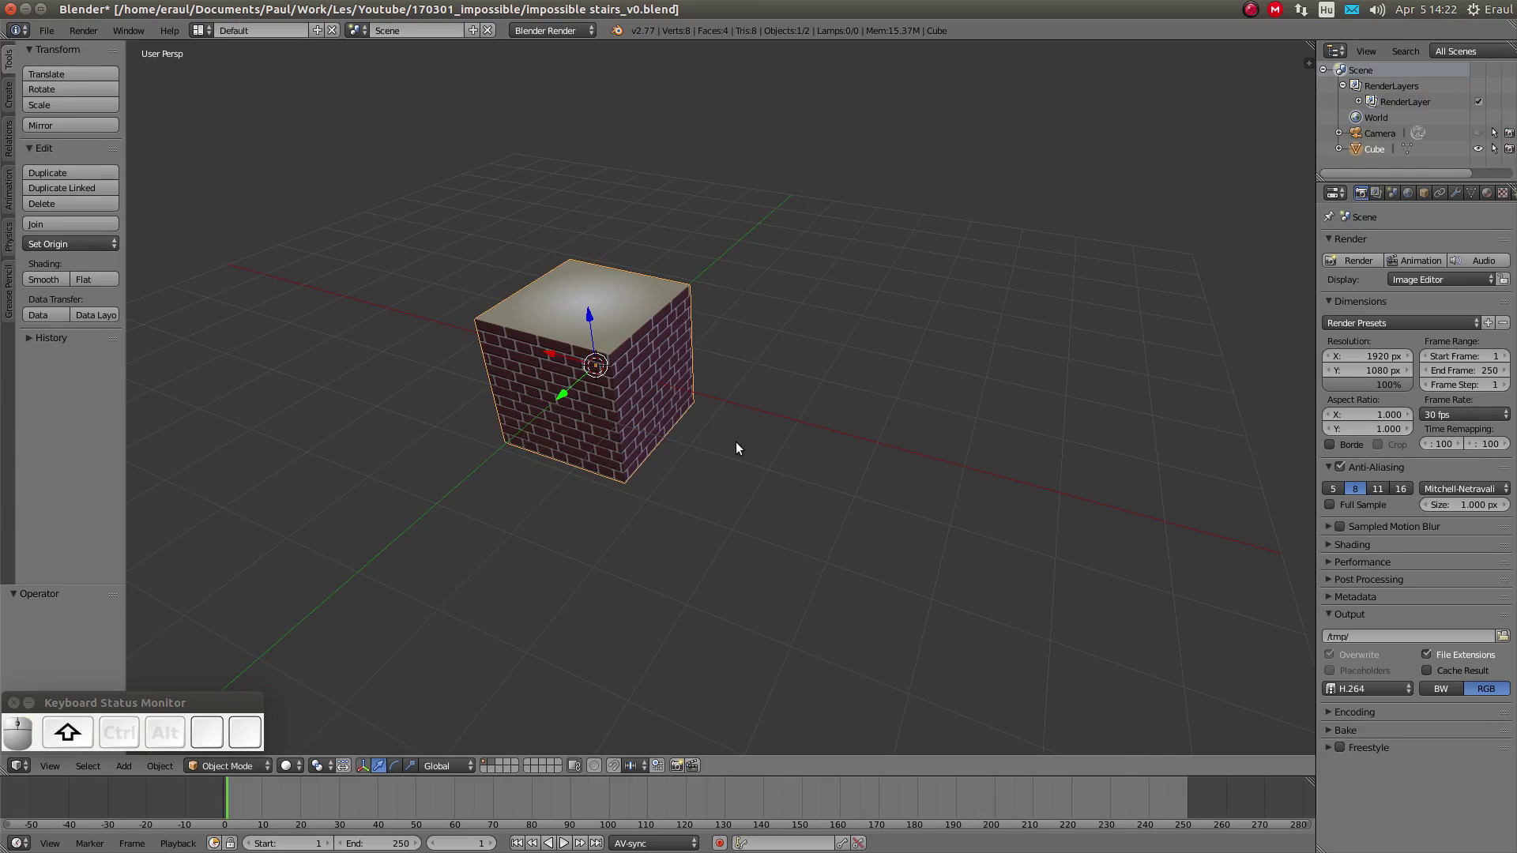
# Duplicate the brick cube -2 along X and raise the copy 0.5 on Z
pyautogui.hotkey('shift', 'd')
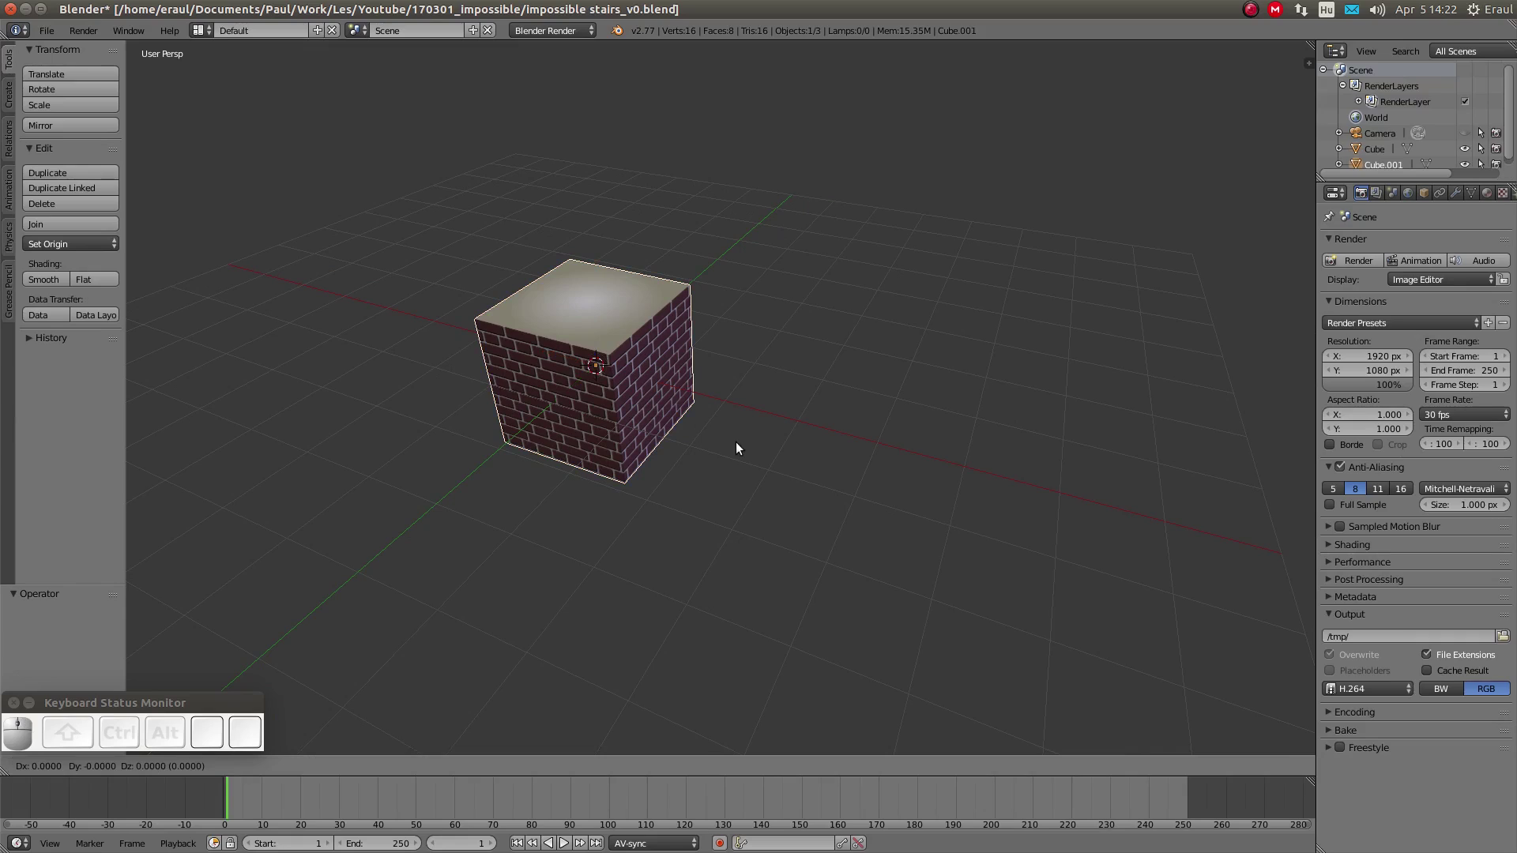
pyautogui.press('x')
pyautogui.press('-')
pyautogui.press('2')
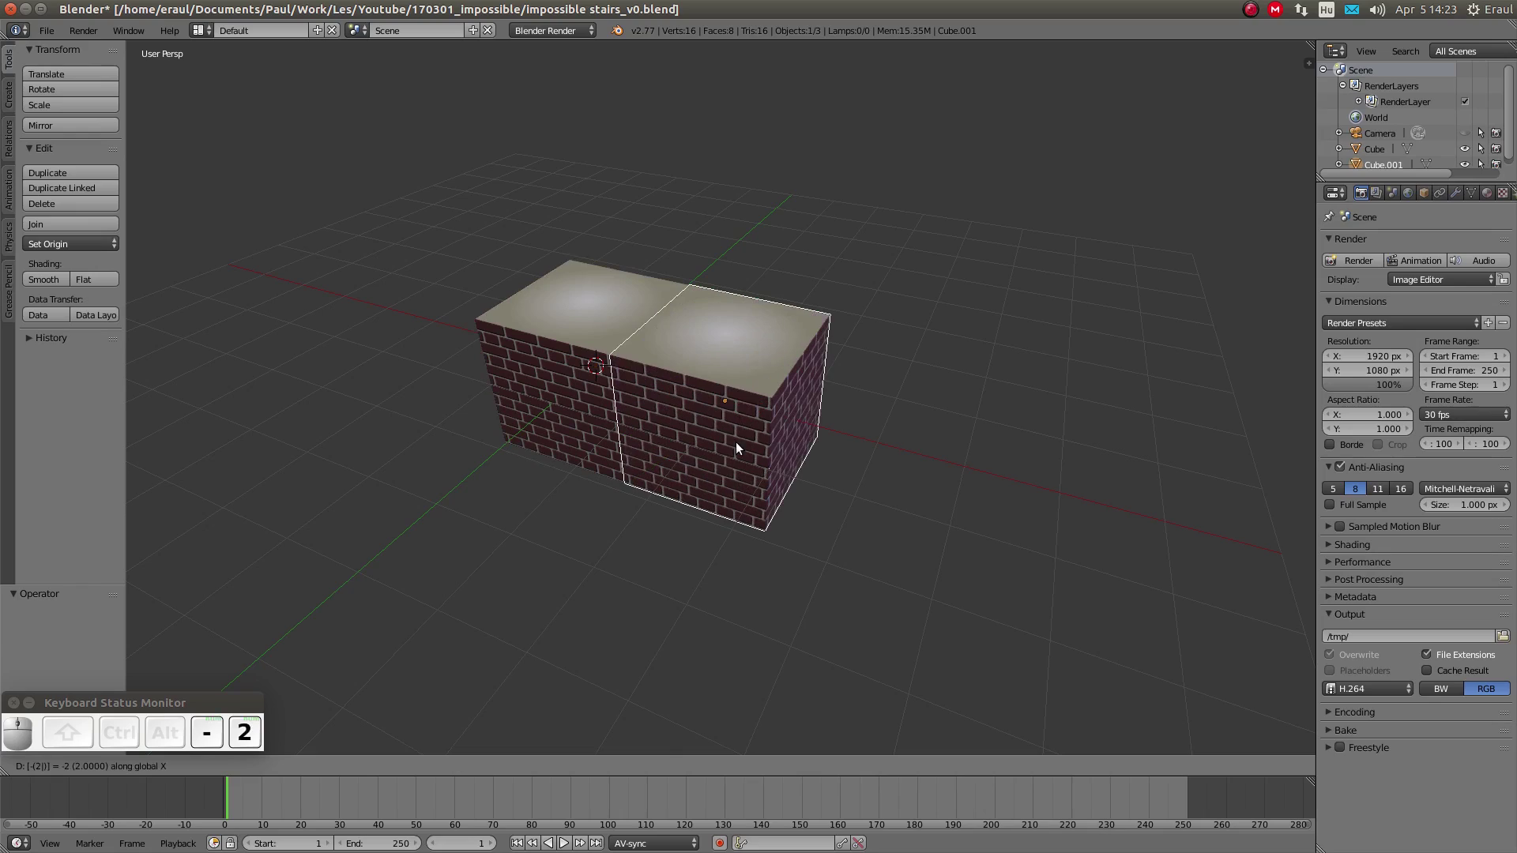
pyautogui.press('Return')
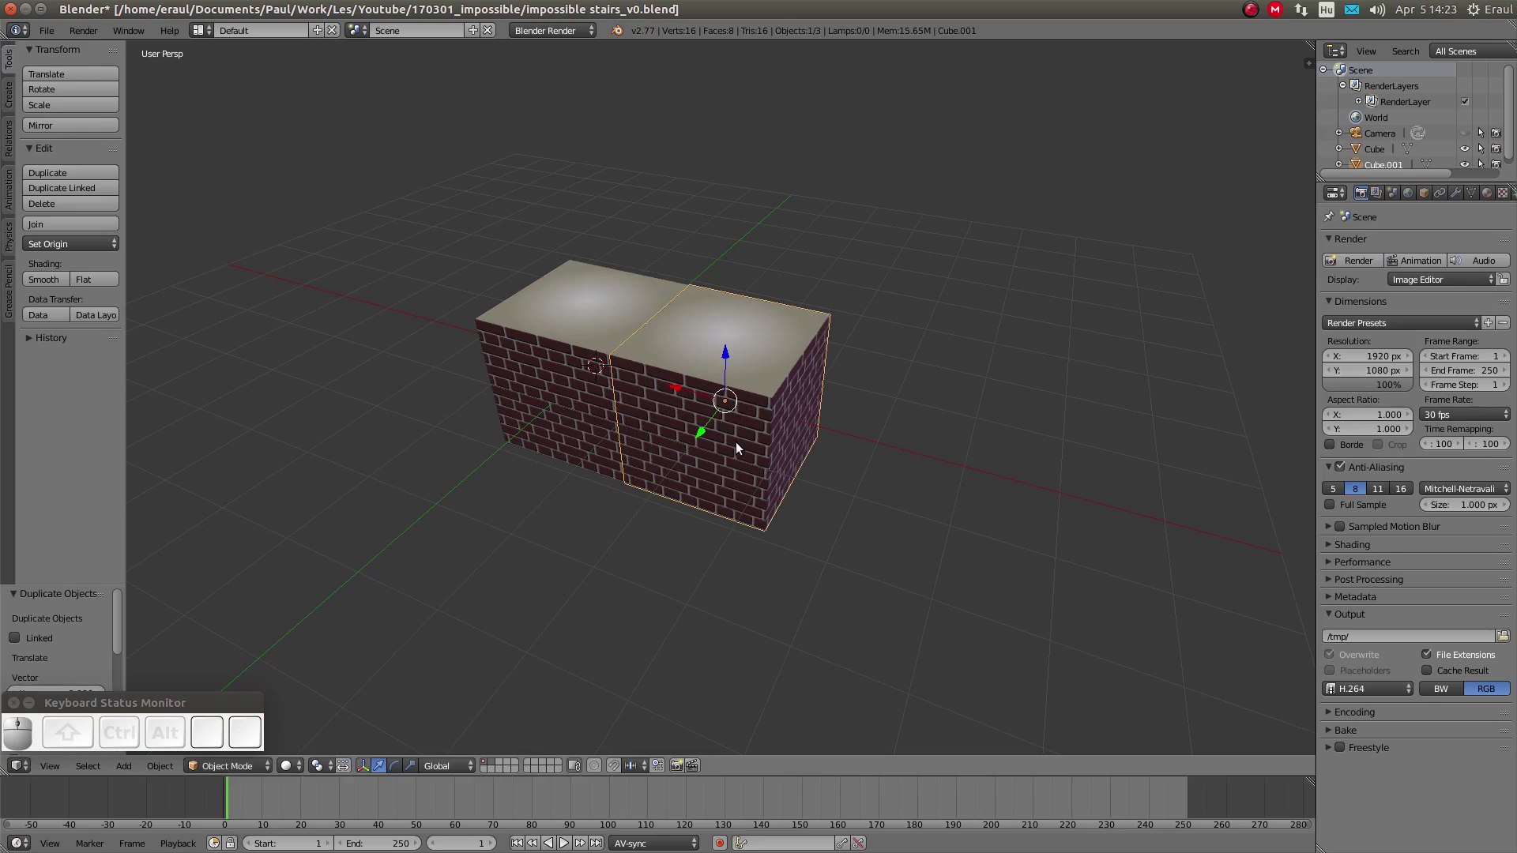
pyautogui.press('g')
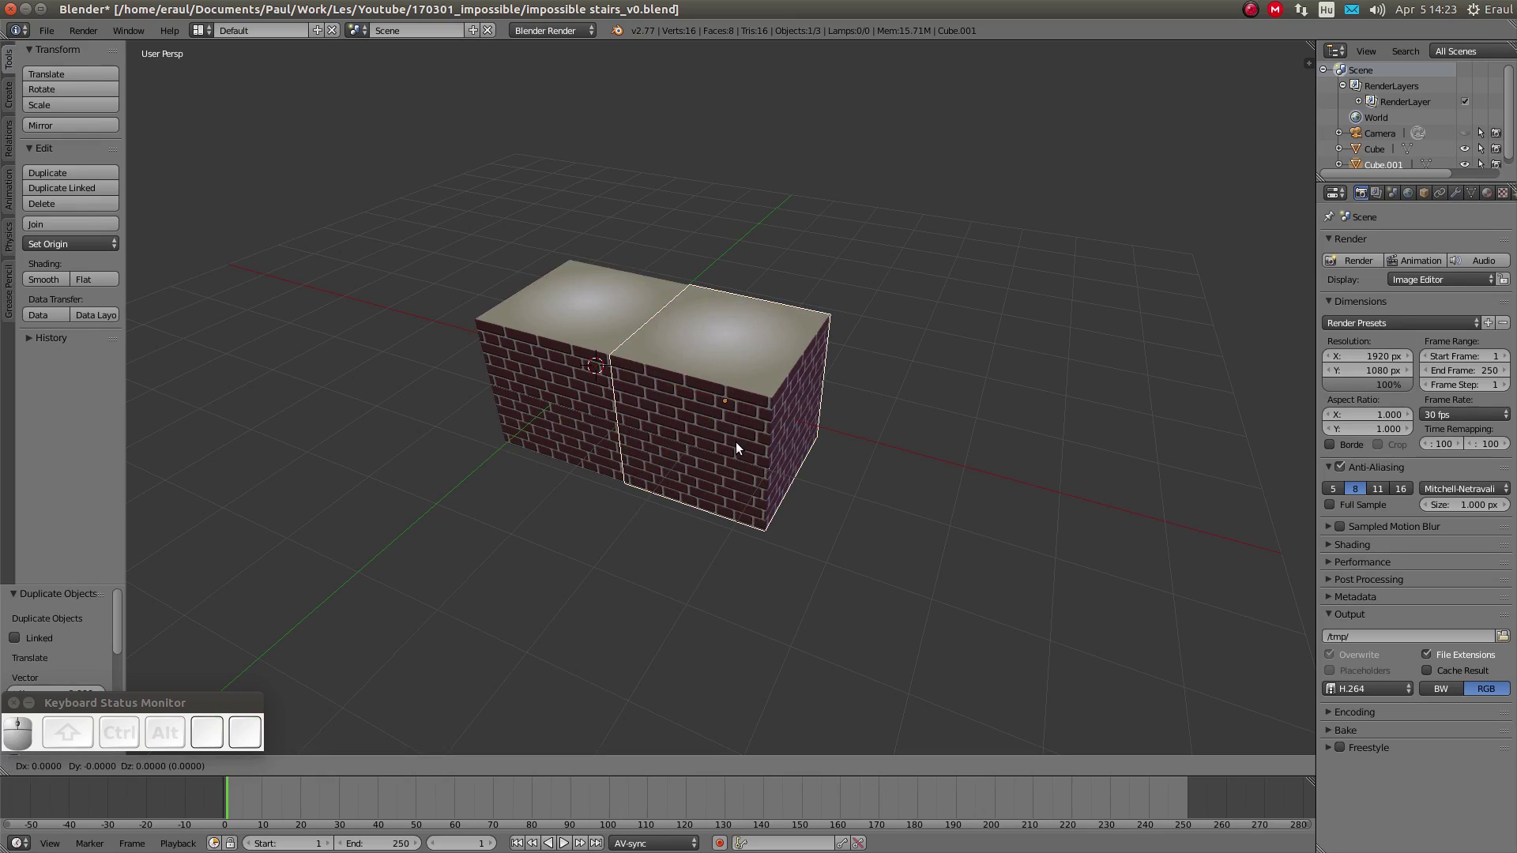
pyautogui.write('z')
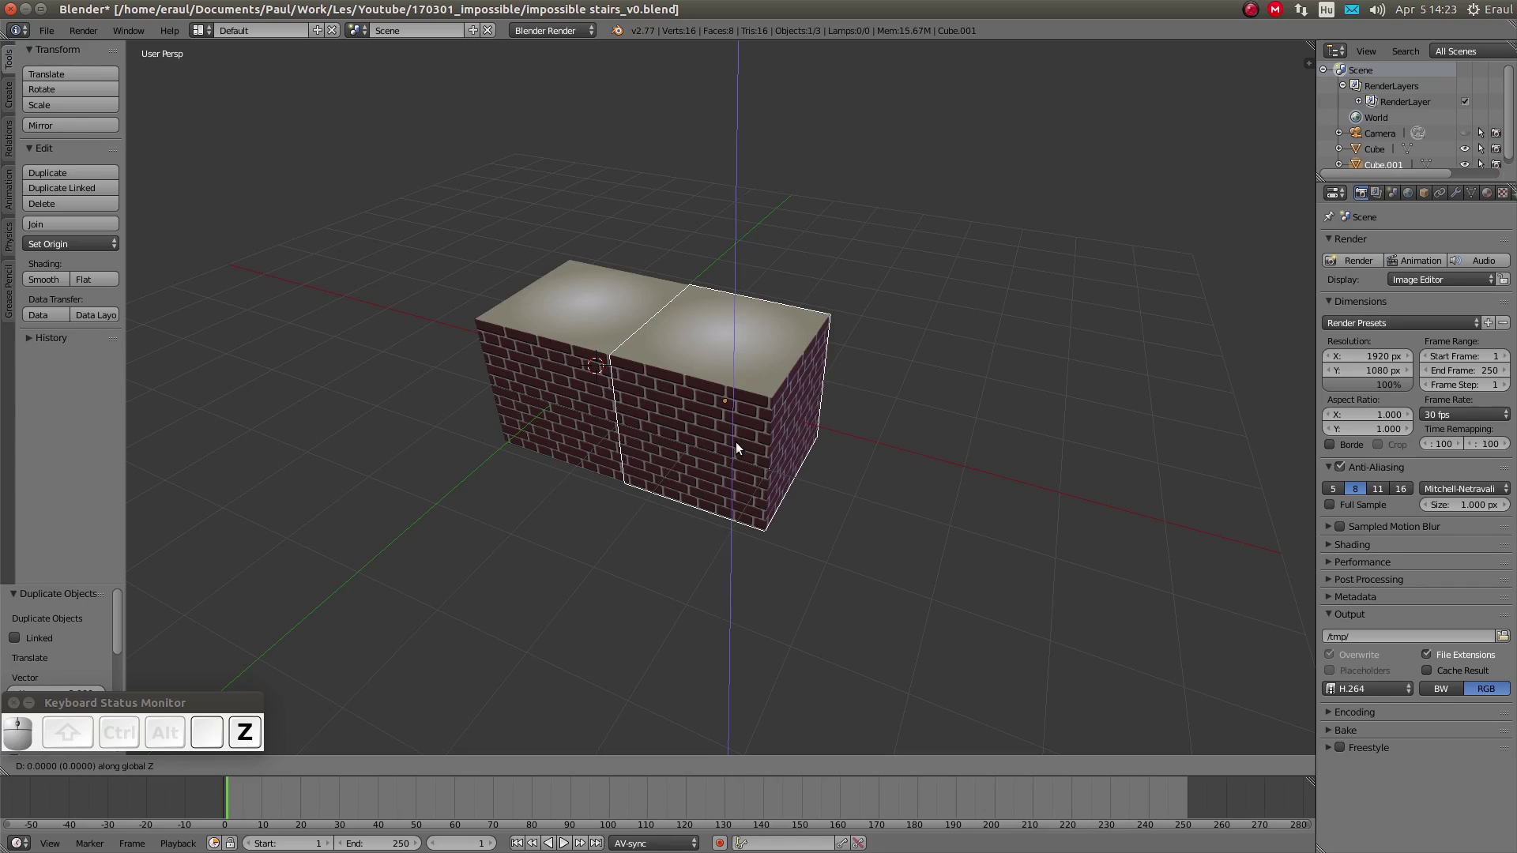
pyautogui.write('0.5')
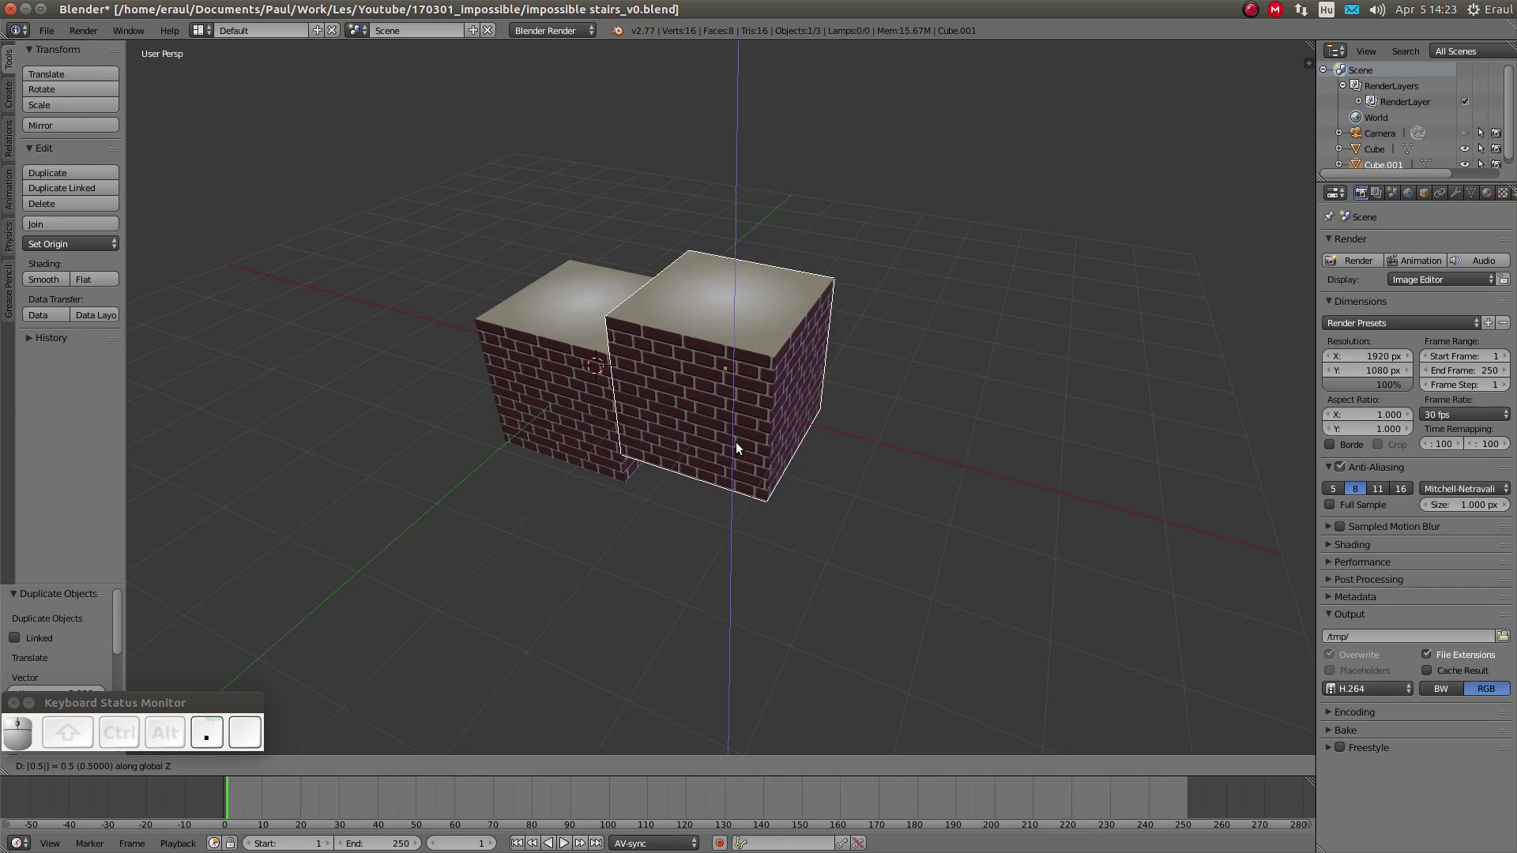
pyautogui.press('Return')
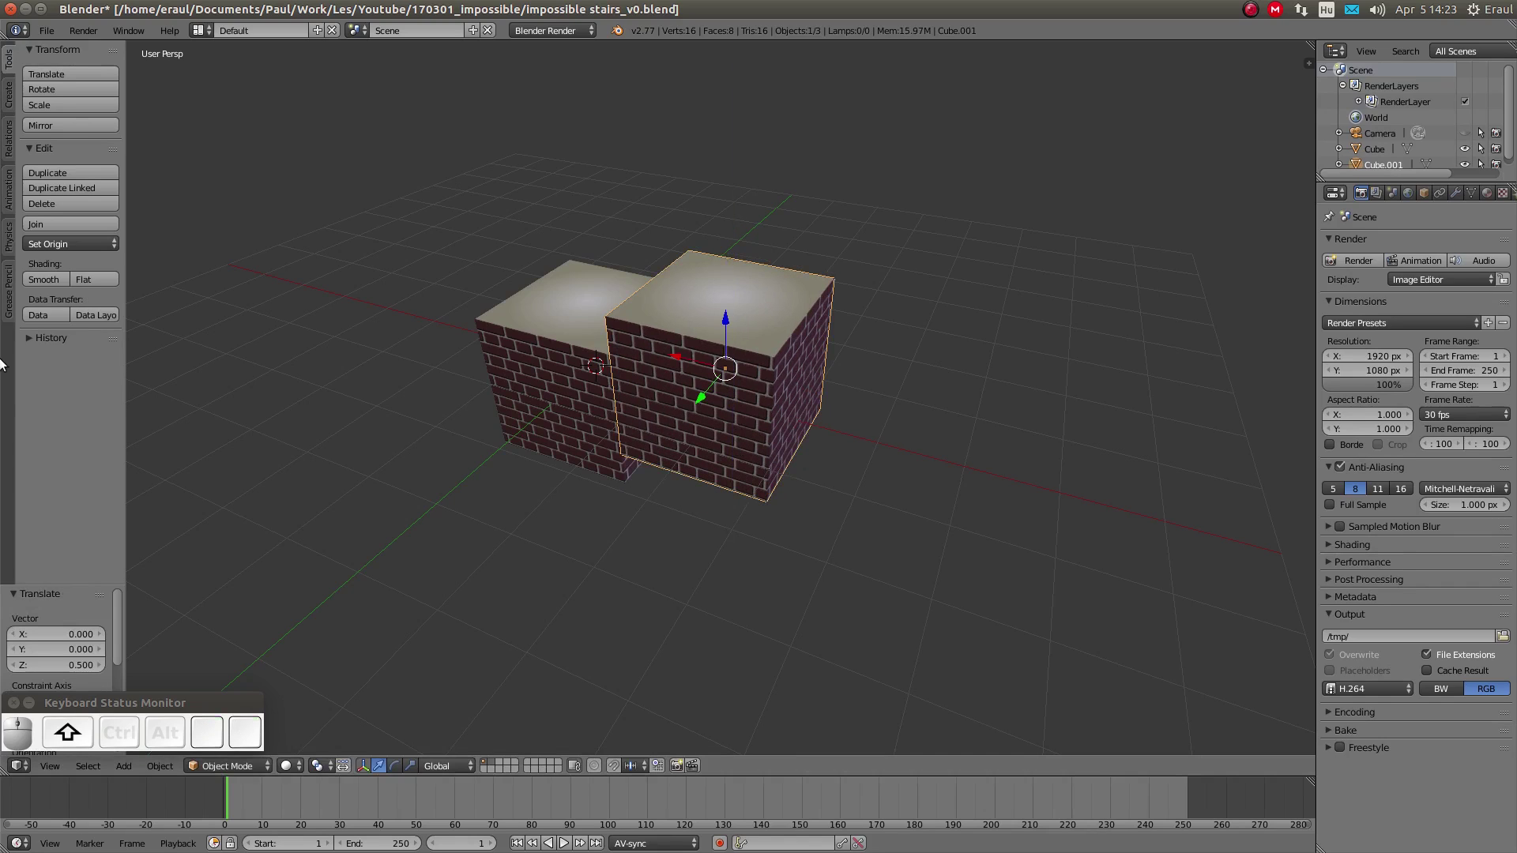
# Add two more copies, each 1 unit along X and raised another 0.5
pyautogui.hotkey('shift', 'd')
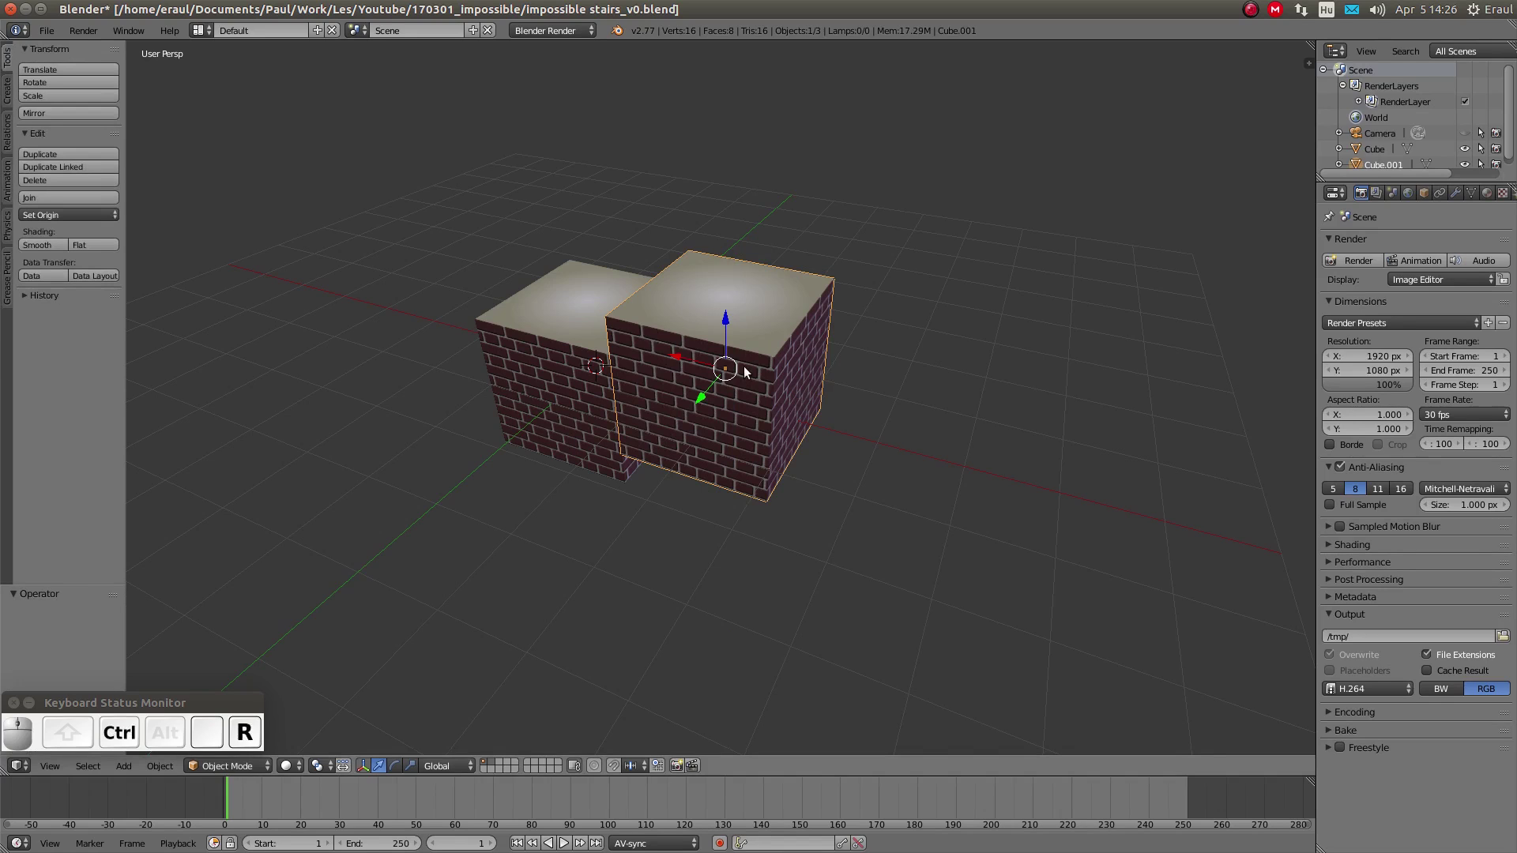
pyautogui.hotkey('shift', 'd')
pyautogui.write('x')
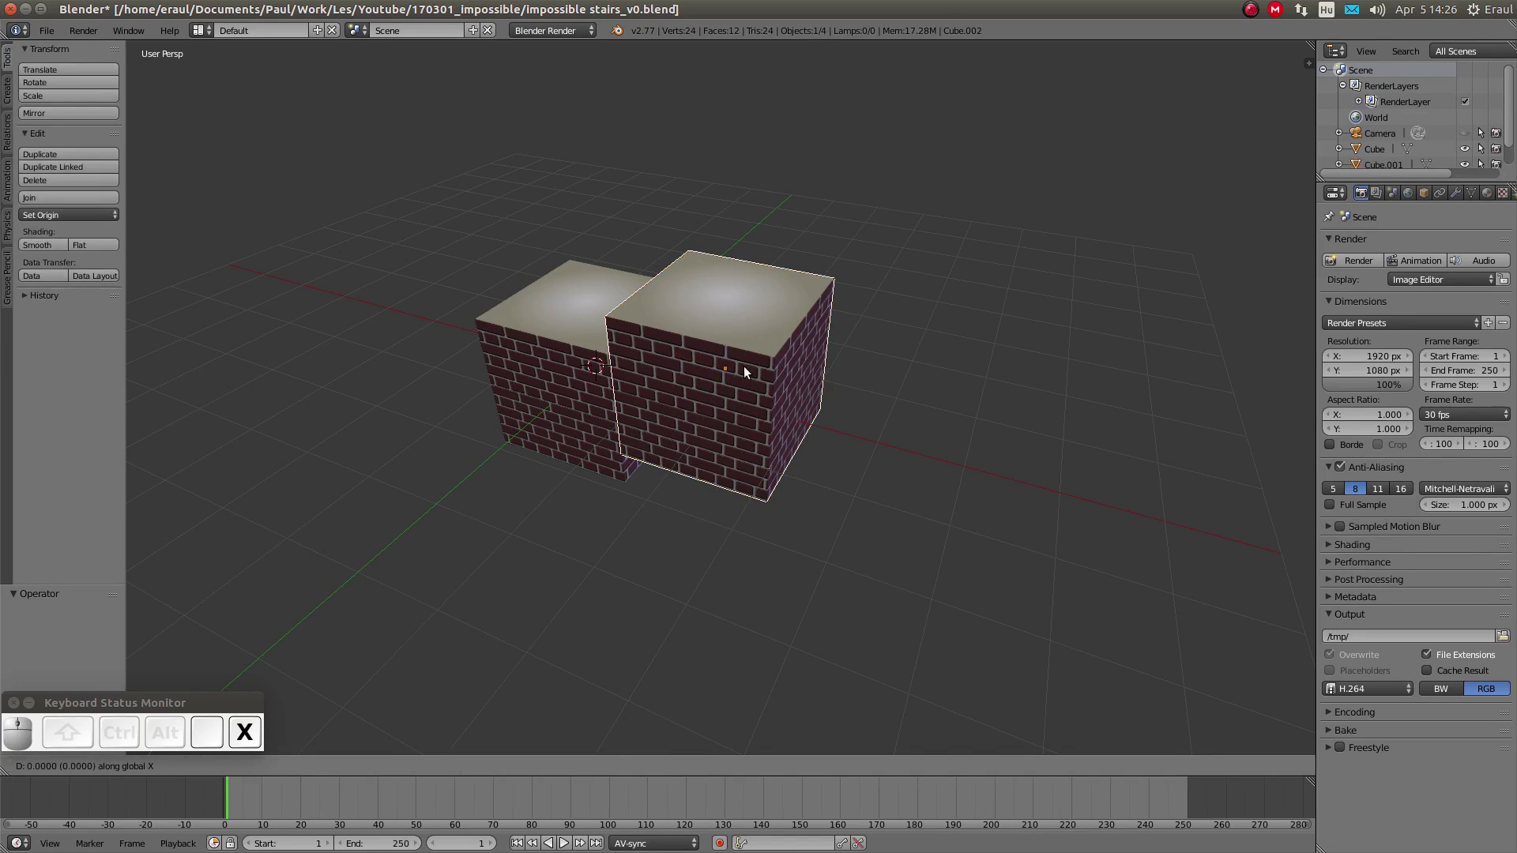
pyautogui.write('1')
pyautogui.press('Return')
pyautogui.write('gz.5')
pyautogui.press('Return')
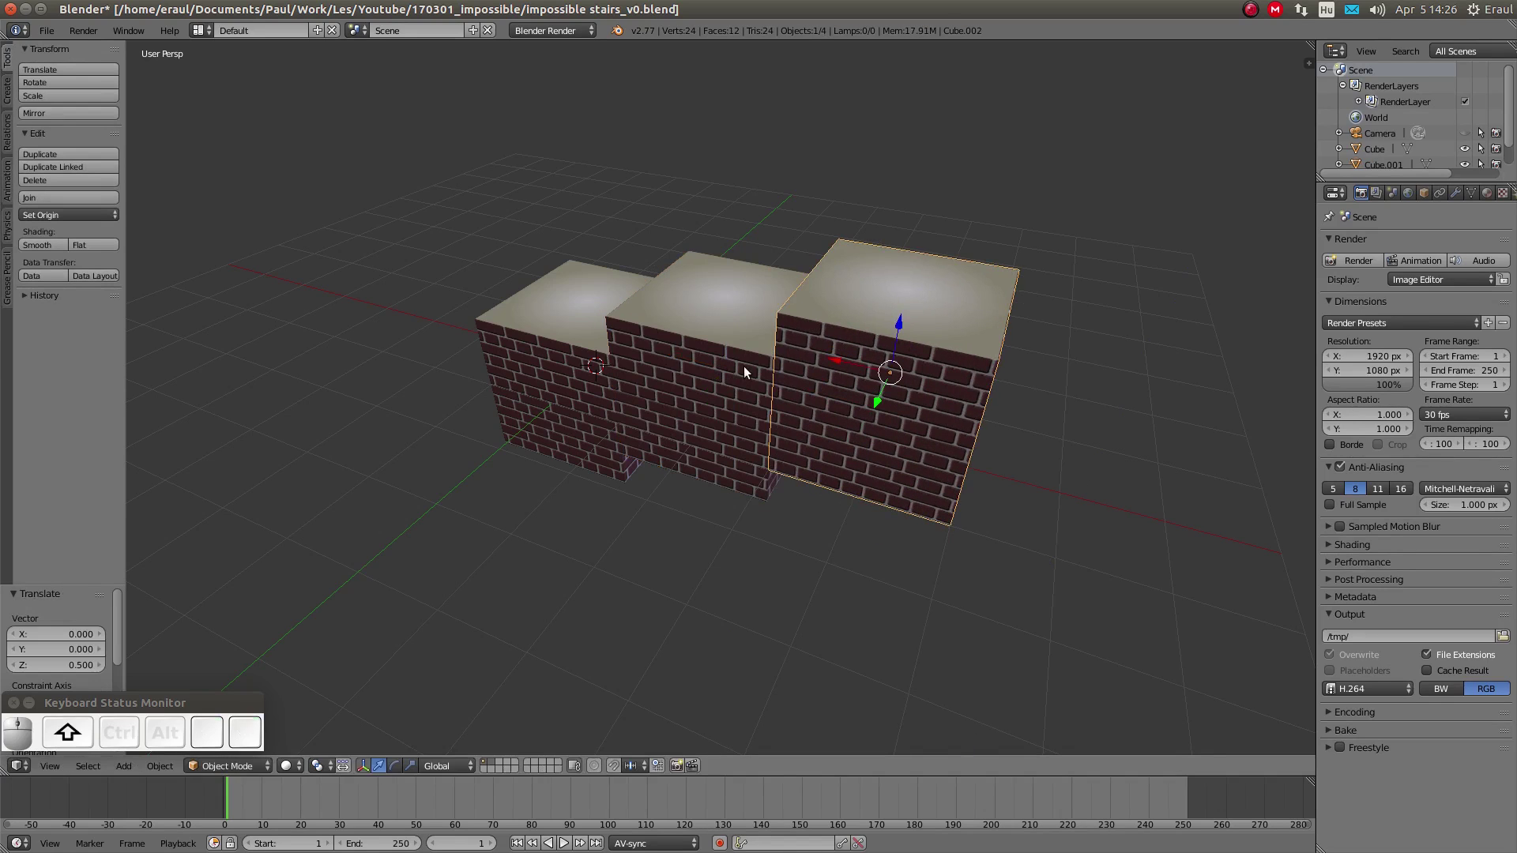
pyautogui.hotkey('shift', 'd')
pyautogui.write('x1')
pyautogui.press('Return')
pyautogui.write('gz.')
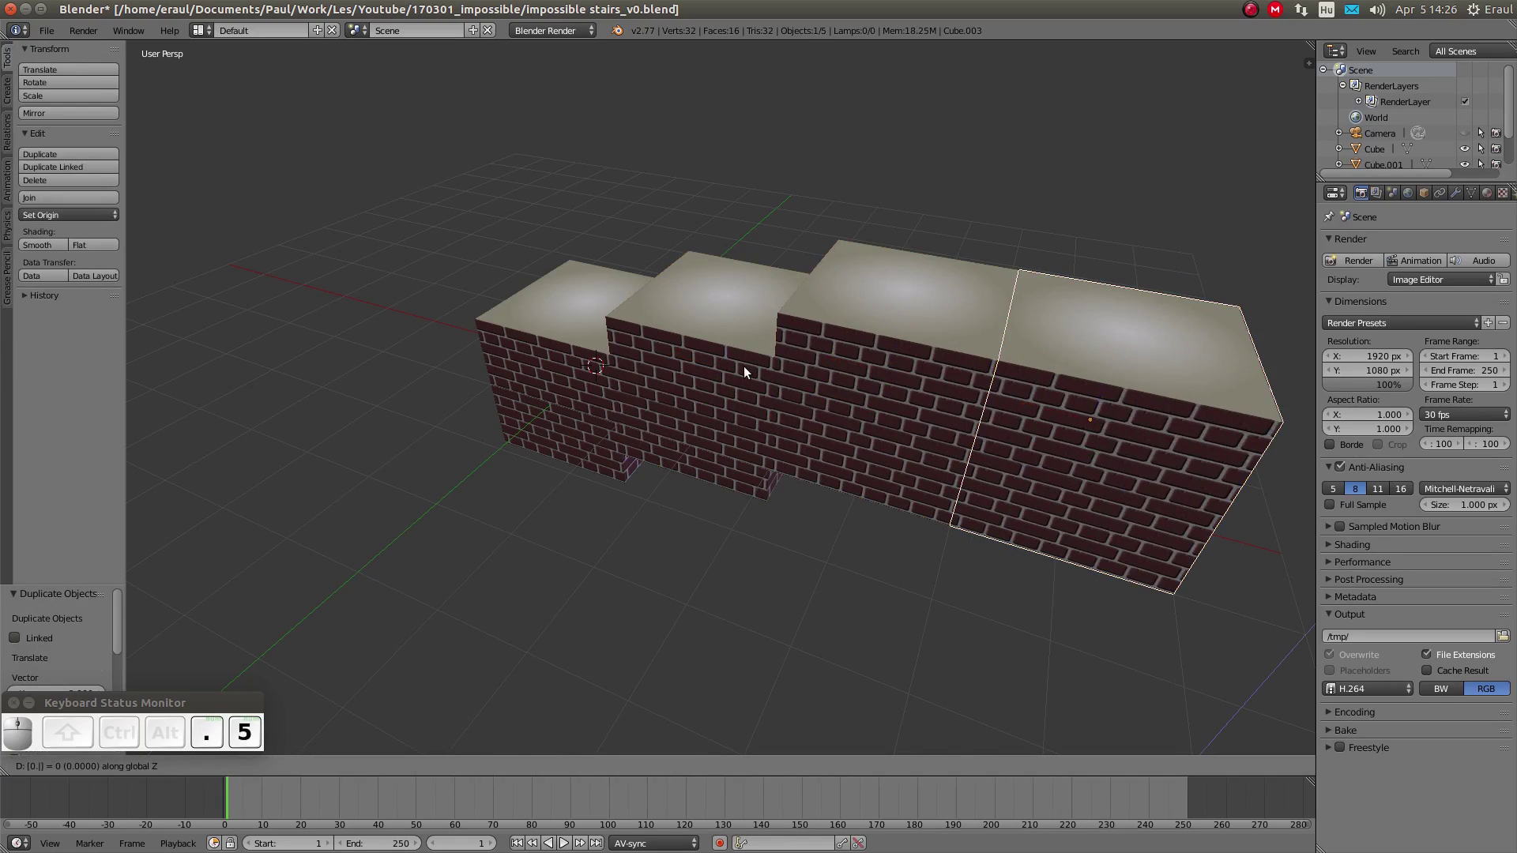
pyautogui.write('5')
pyautogui.press('Return')
# Rotate the fourth block 90° about the Z axis
pyautogui.press('r')
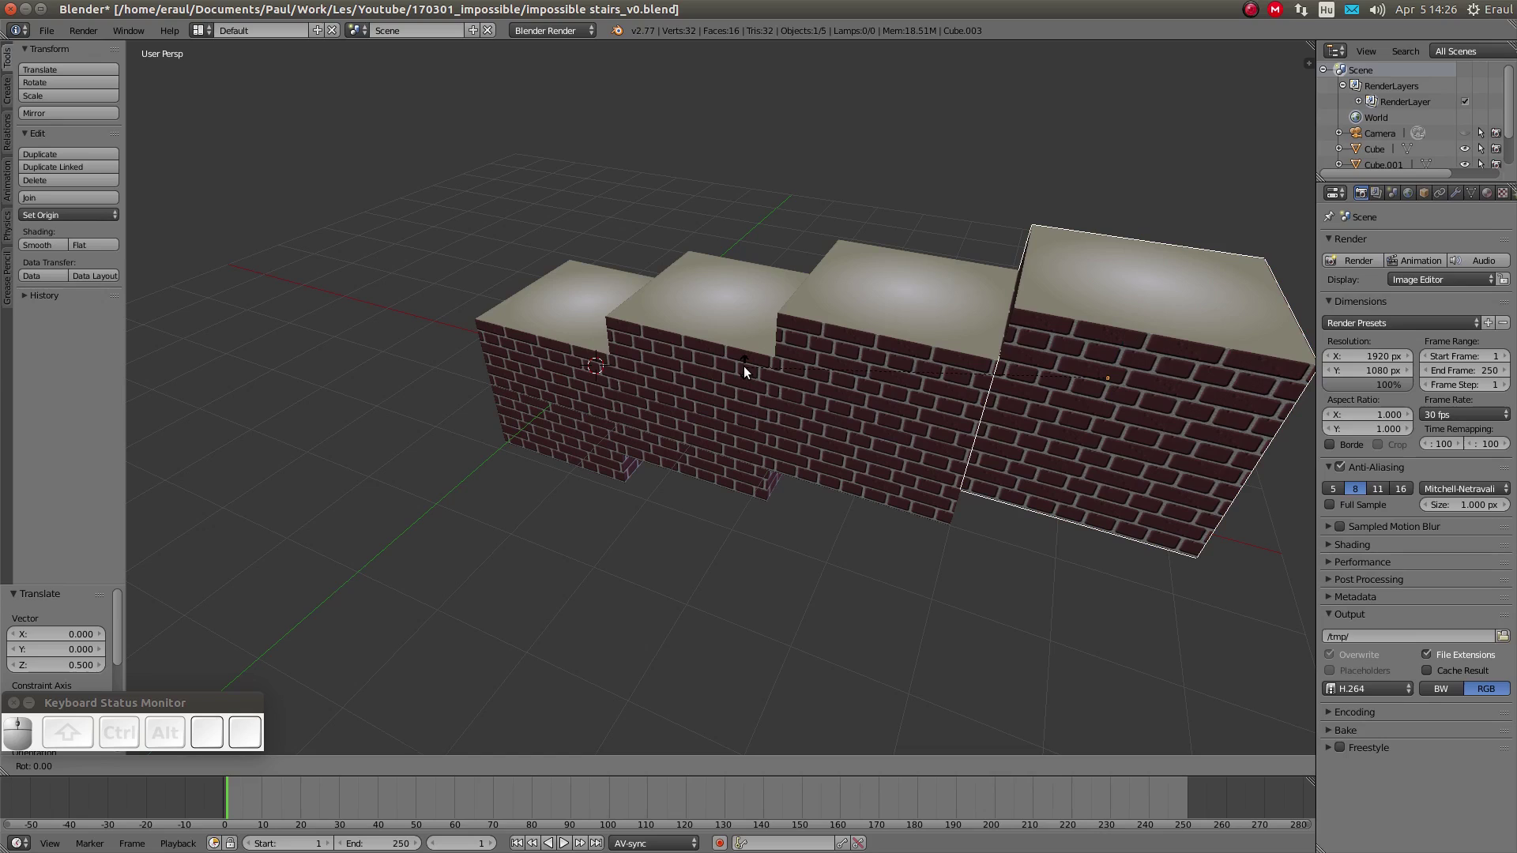
pyautogui.write('z')
pyautogui.write('90')
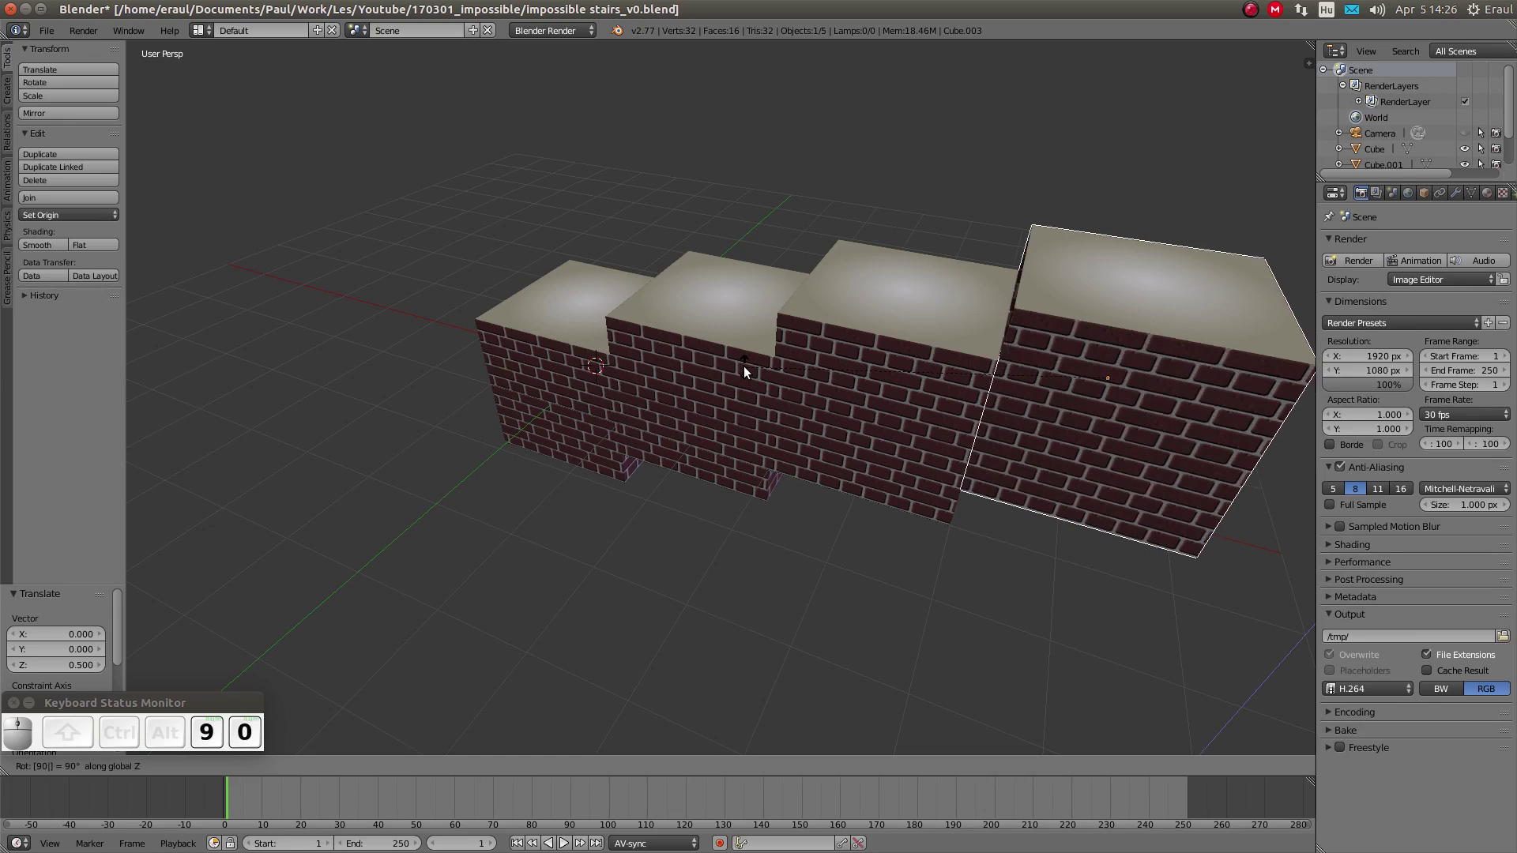
pyautogui.press('Return')
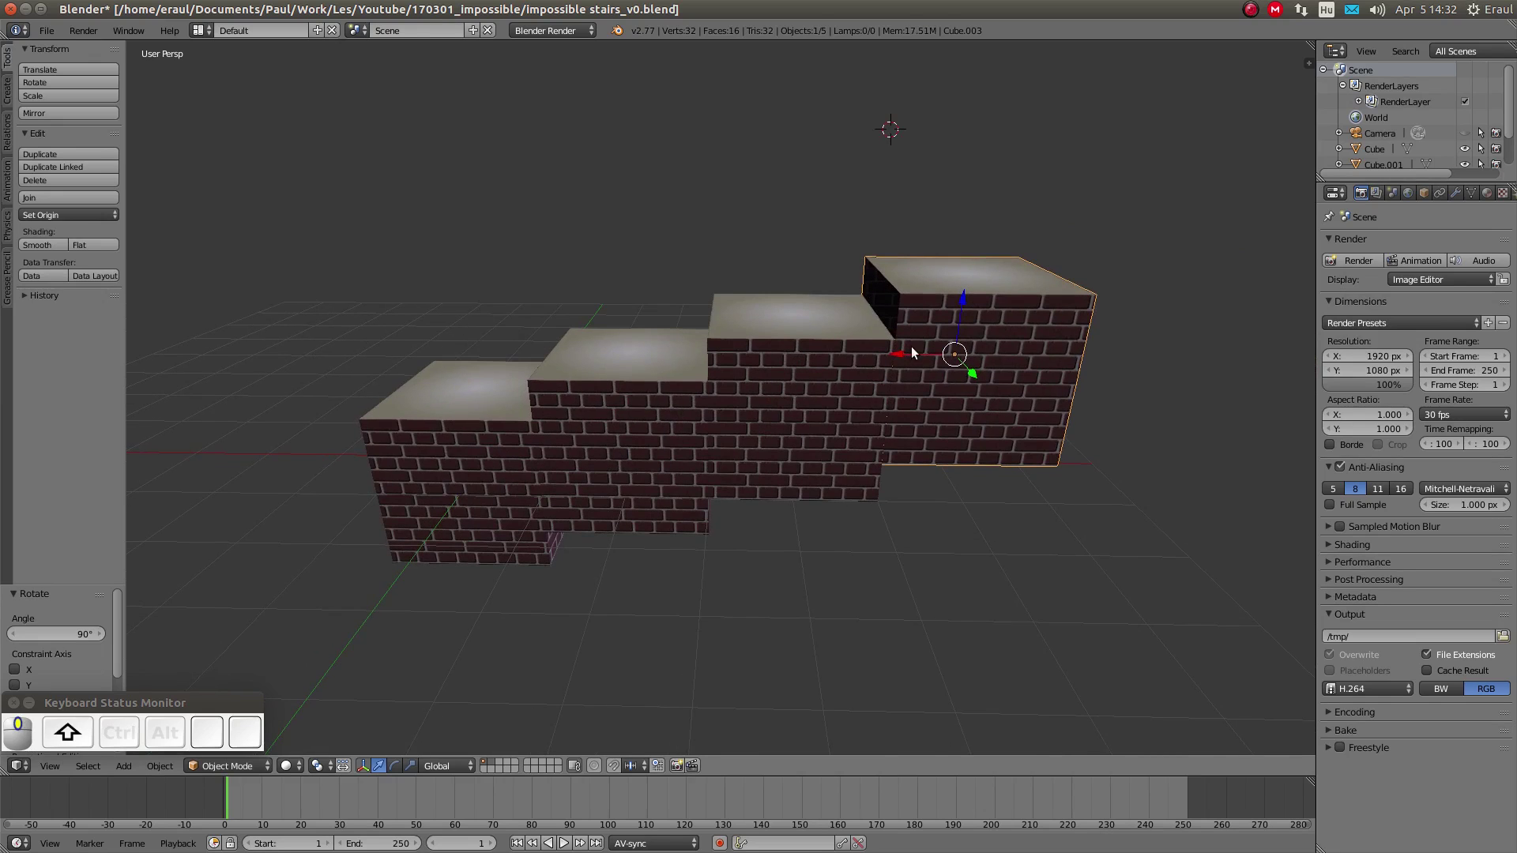
pyautogui.moveTo(912, 346); pyautogui.dragTo(868, 395, button='middle')
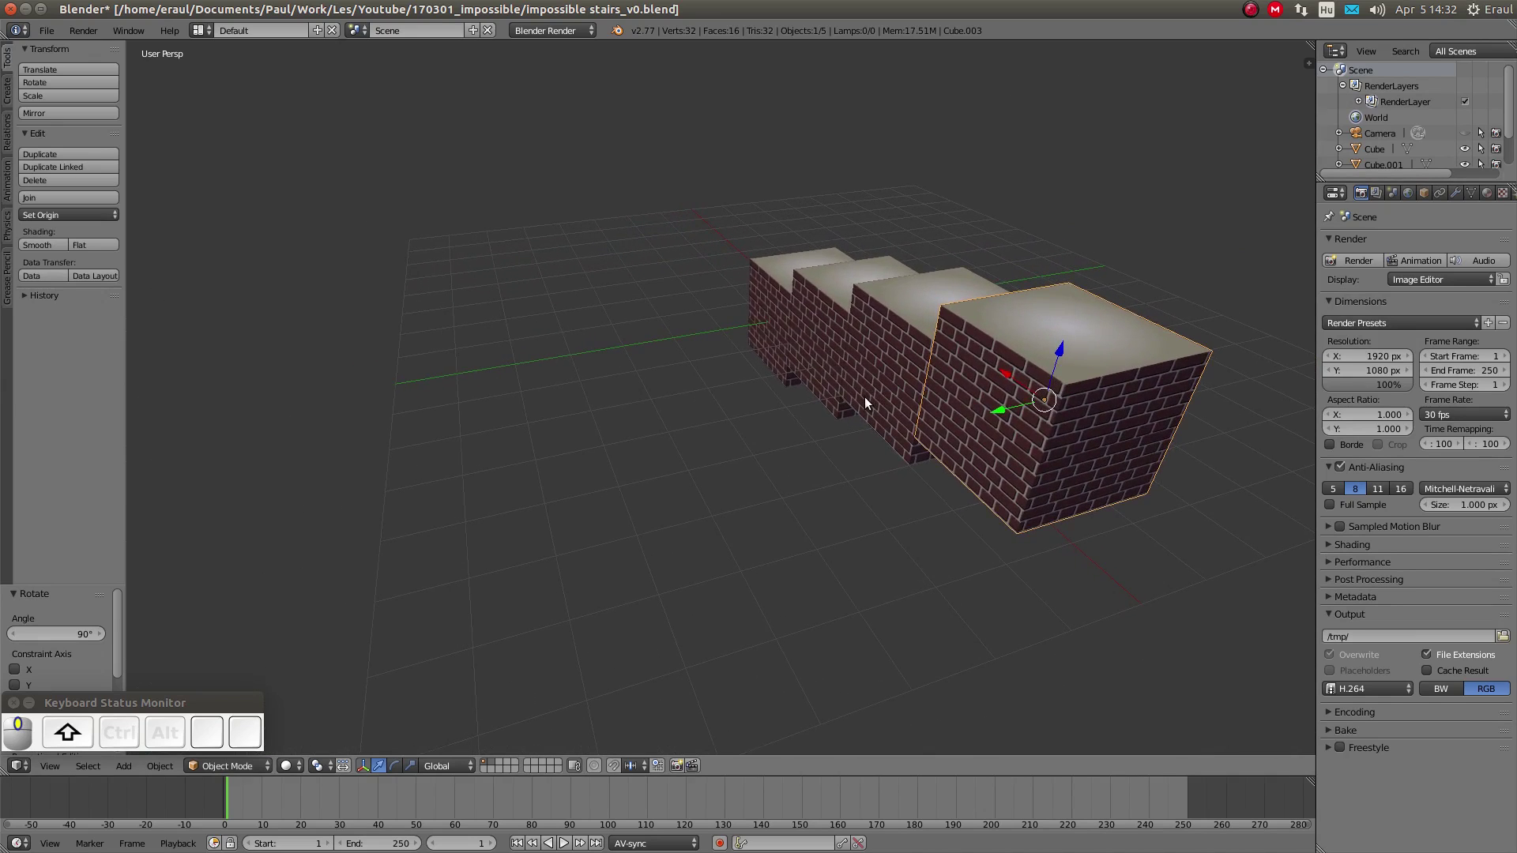
# Duplicate the top block 2 units along Y and raise it 0.5
pyautogui.hotkey('shift', 'd')
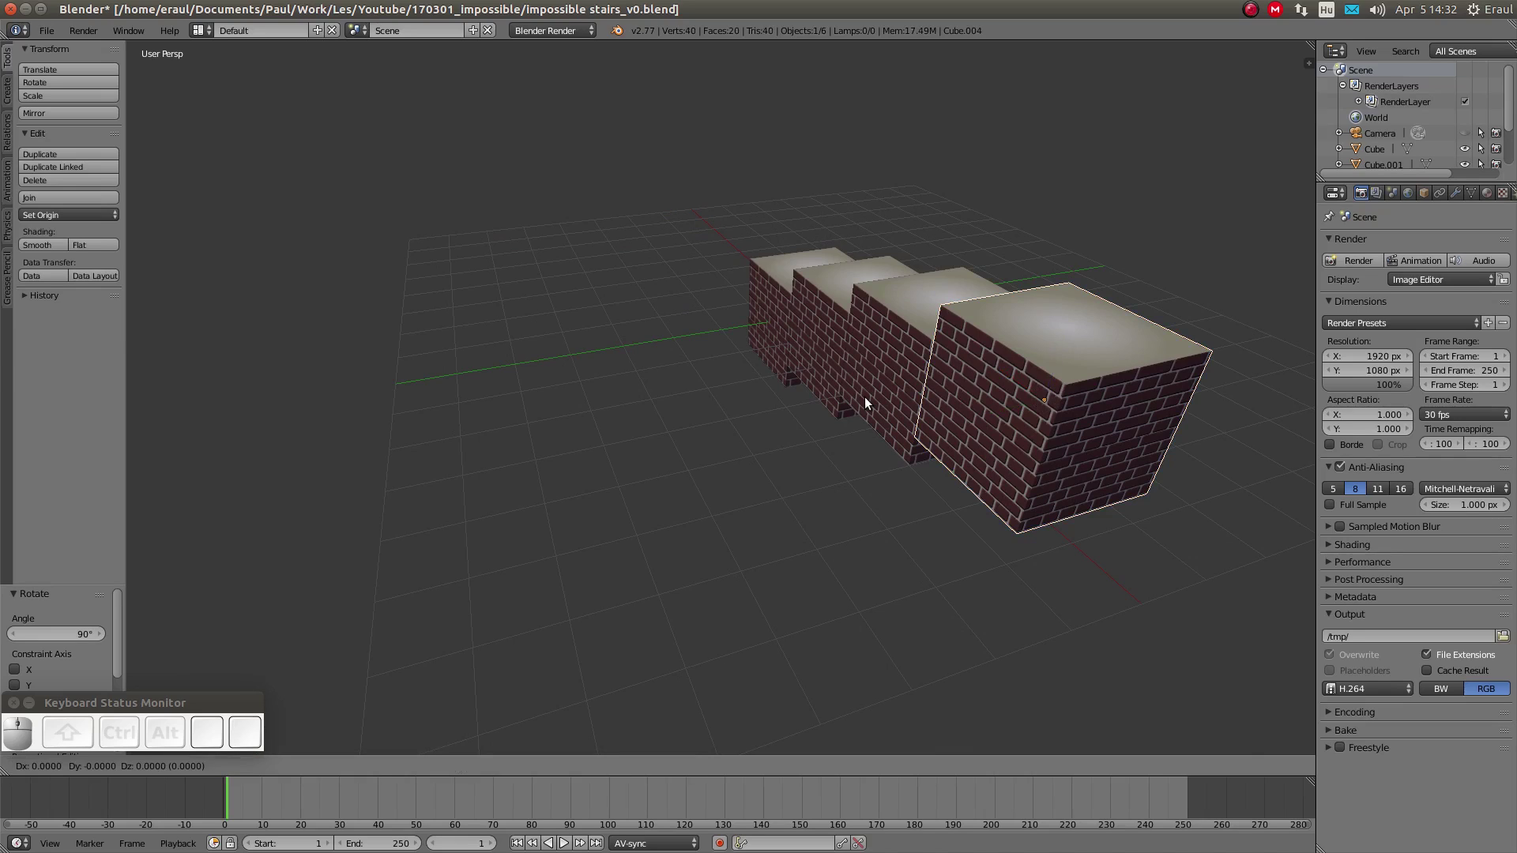
pyautogui.press('y')
pyautogui.press('2')
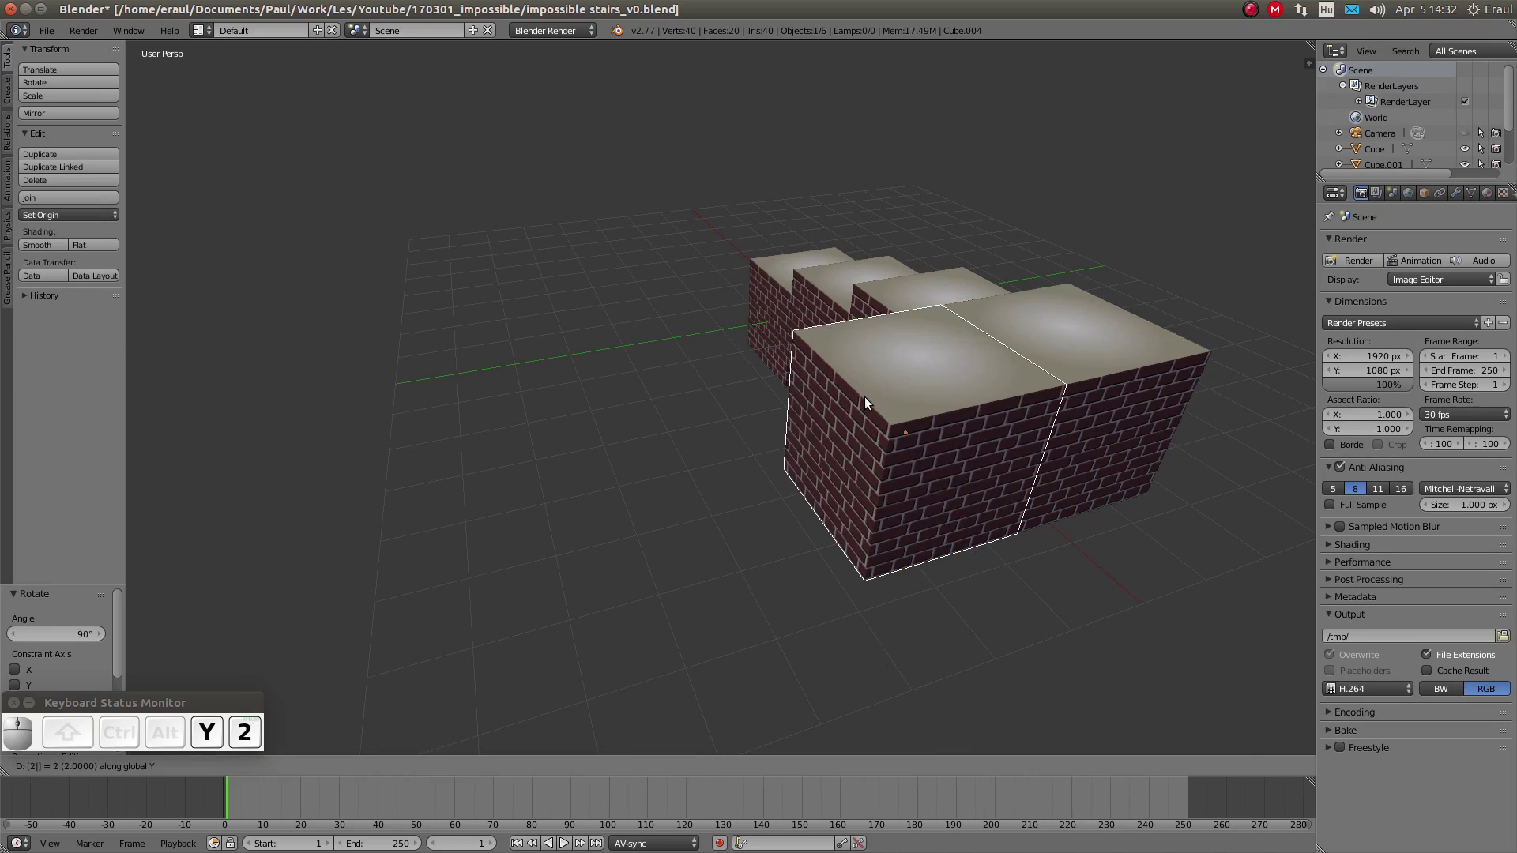
pyautogui.press('Return')
pyautogui.press('g')
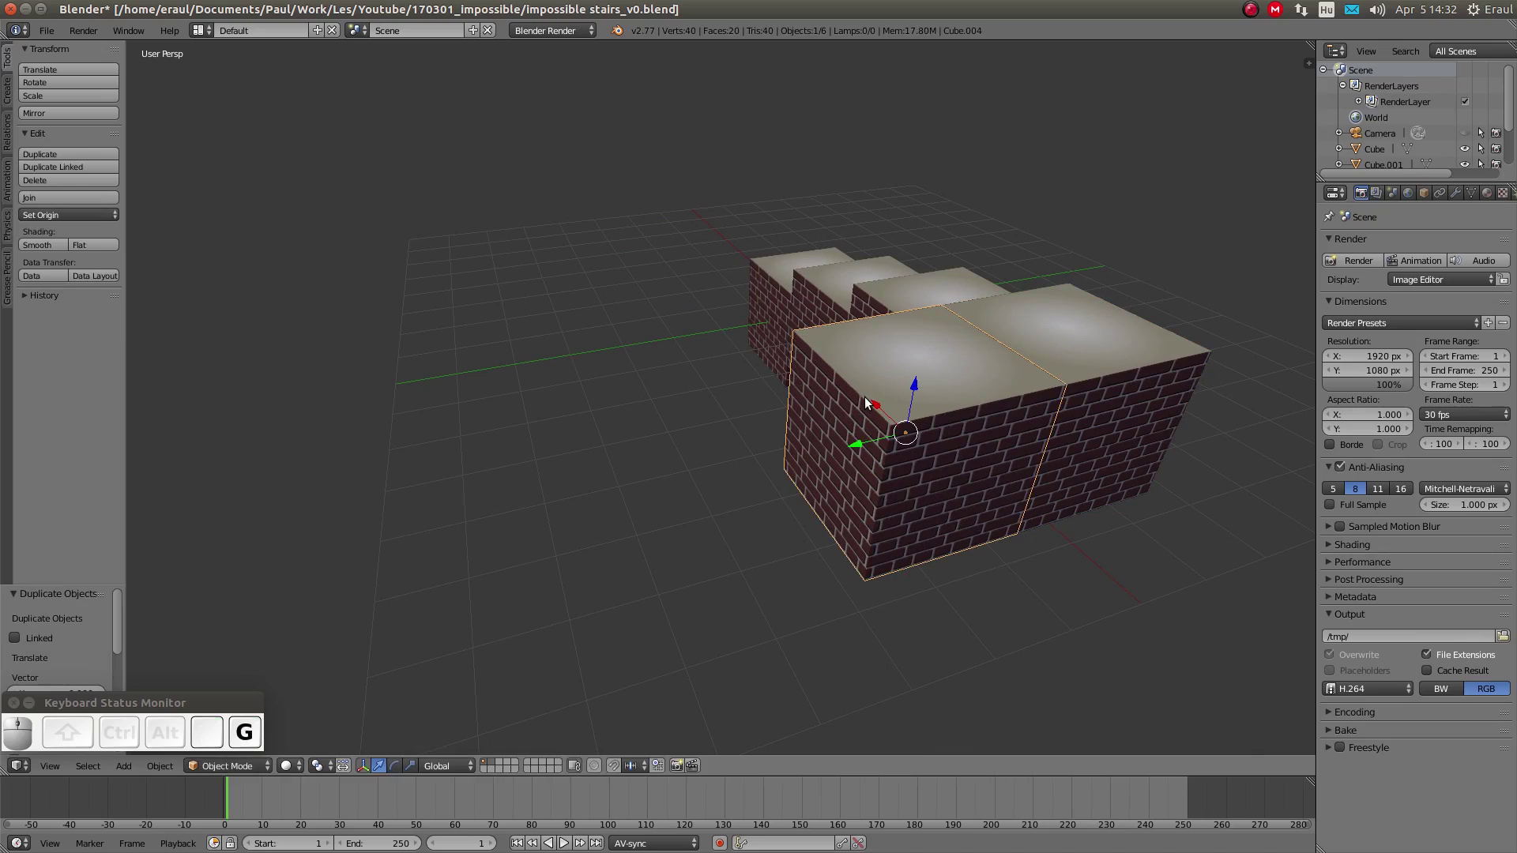
pyautogui.write('z')
pyautogui.write('.5')
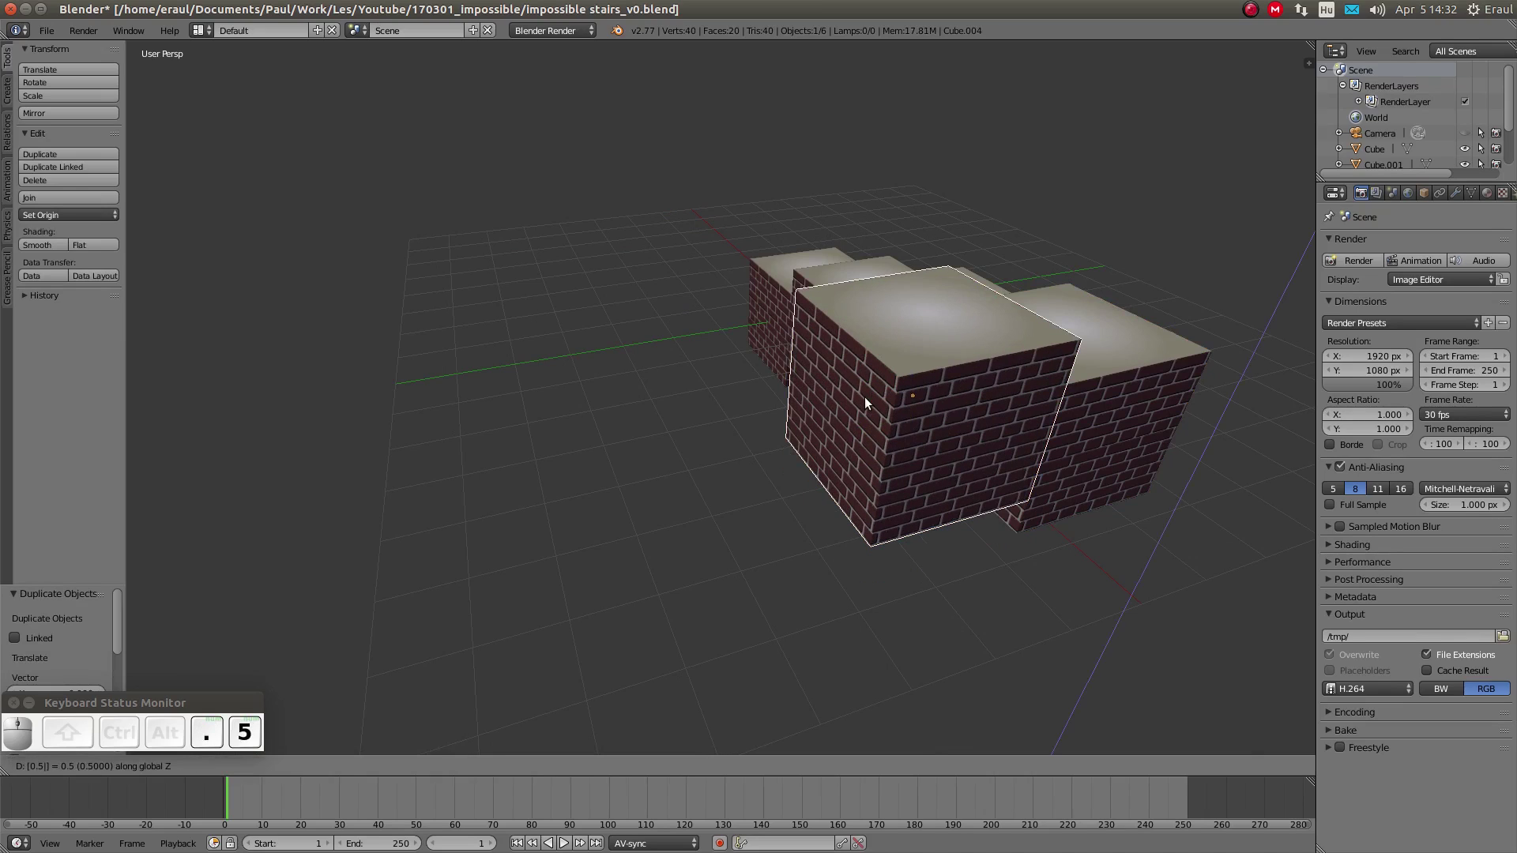
pyautogui.press('Return')
# Place another copy -1 along Y, cancelling two follow-up move attempts
pyautogui.hotkey('shift', 'd')
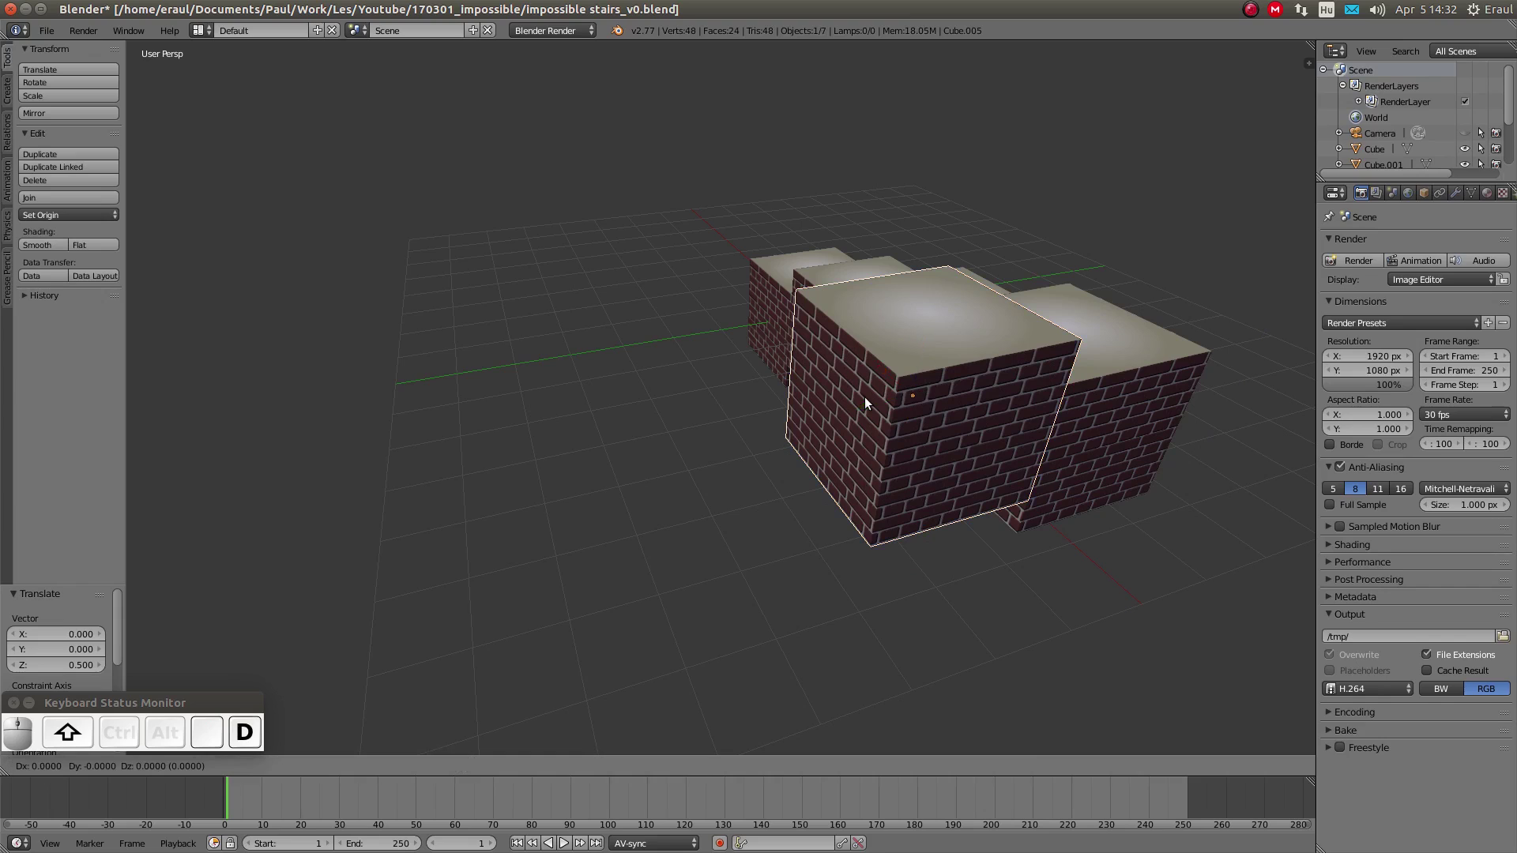
pyautogui.write('y-1')
pyautogui.press('Return')
pyautogui.press('g')
pyautogui.press('z')
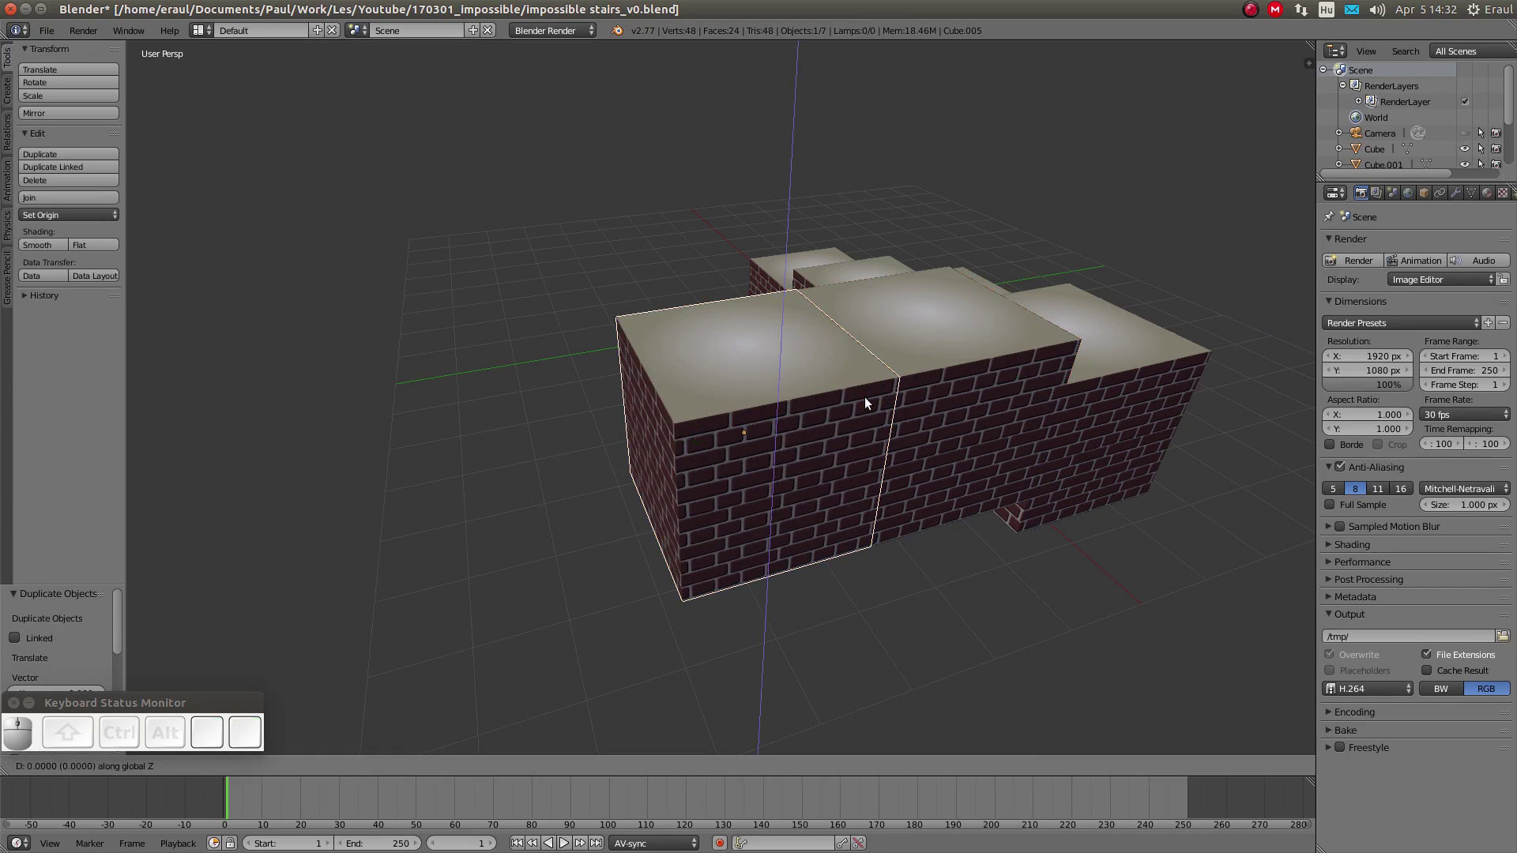
pyautogui.press('Escape')
pyautogui.write('gy2')
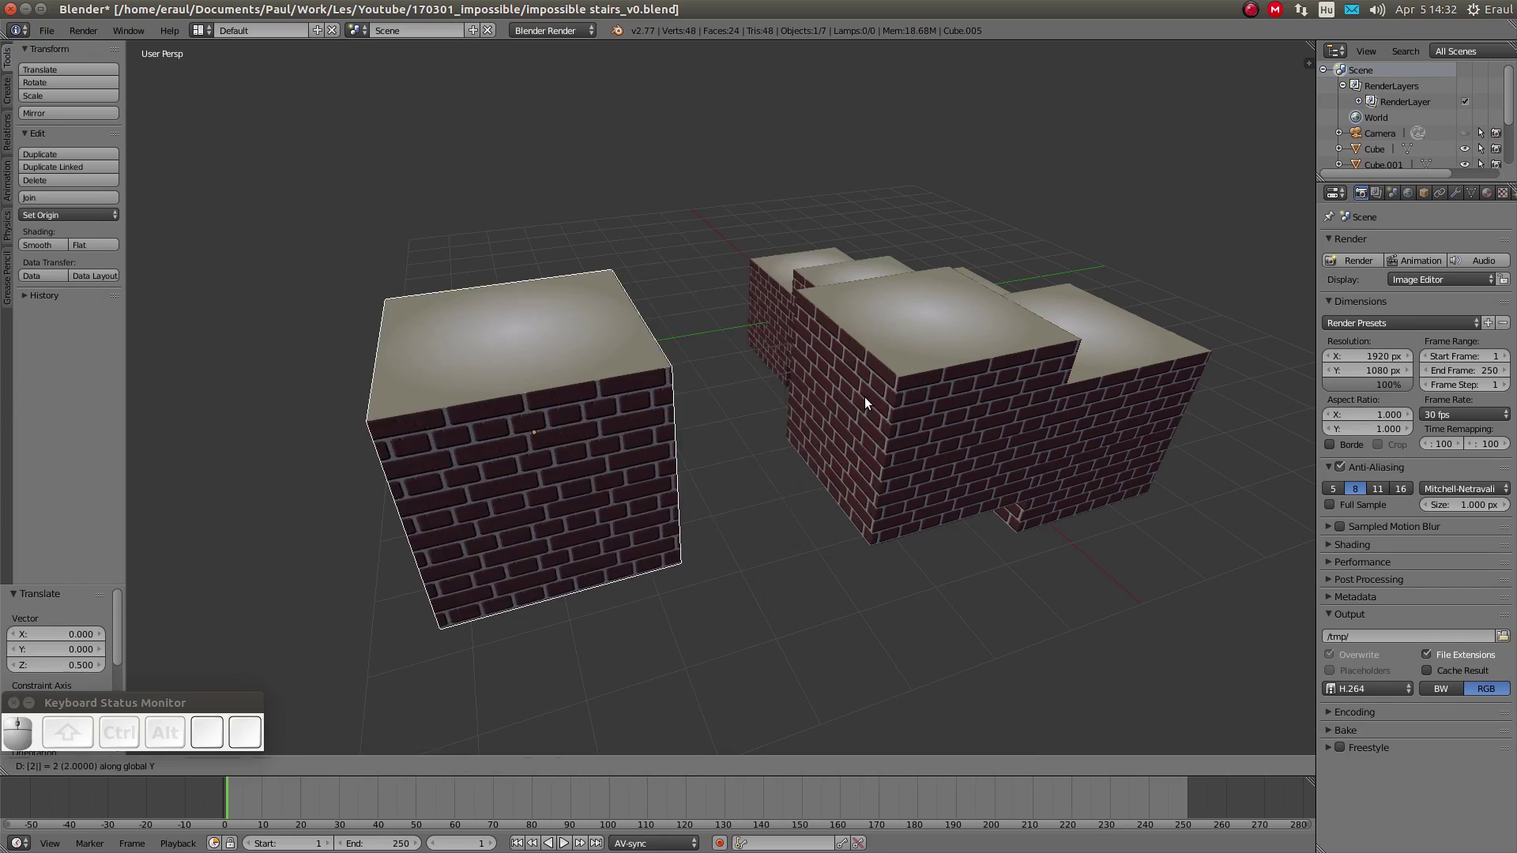
pyautogui.press('Escape')
# Add two more copies, each 2 units along Y and raised 0.5
pyautogui.hotkey('shift', 'd')
pyautogui.write('y2')
pyautogui.press('Return')
pyautogui.write('g')
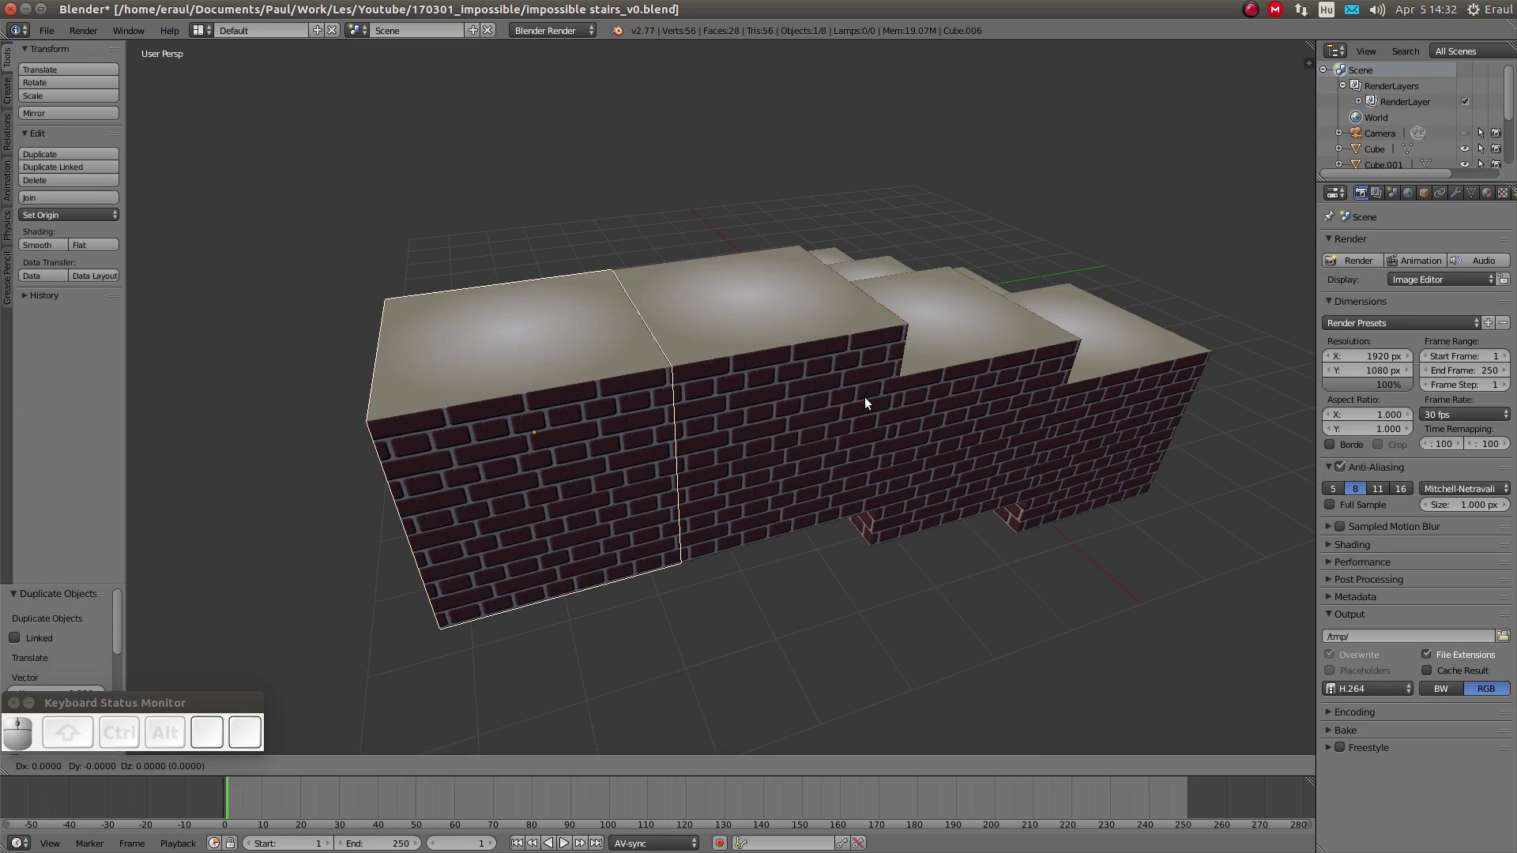
pyautogui.write('z0.5')
pyautogui.press('Return')
pyautogui.hotkey('shift', 'r')
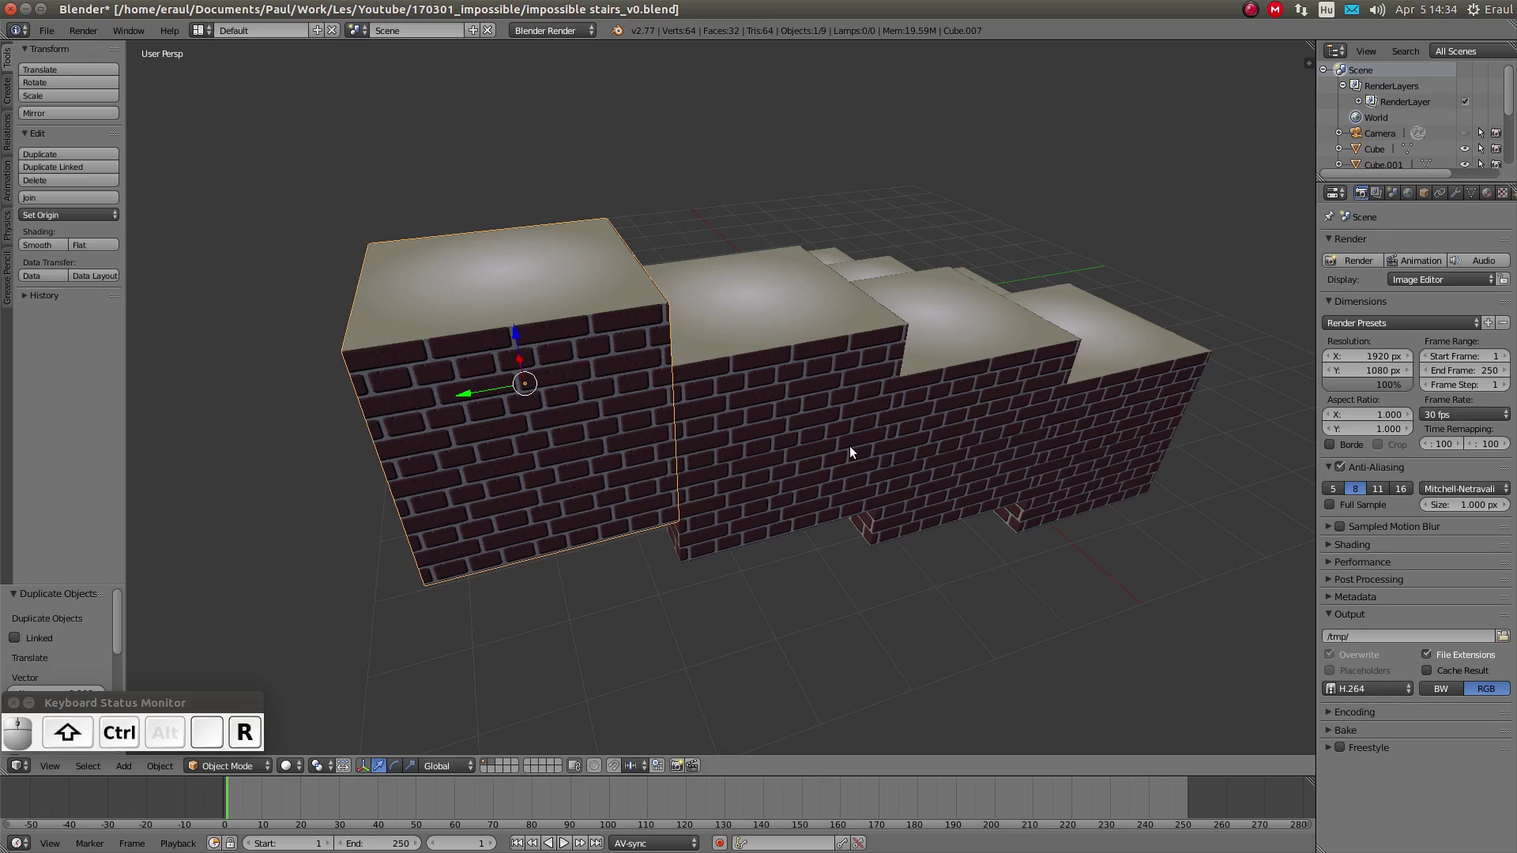
pyautogui.hotkey('shift', 'd')
pyautogui.write('y2')
pyautogui.press('Return')
pyautogui.write('gz')
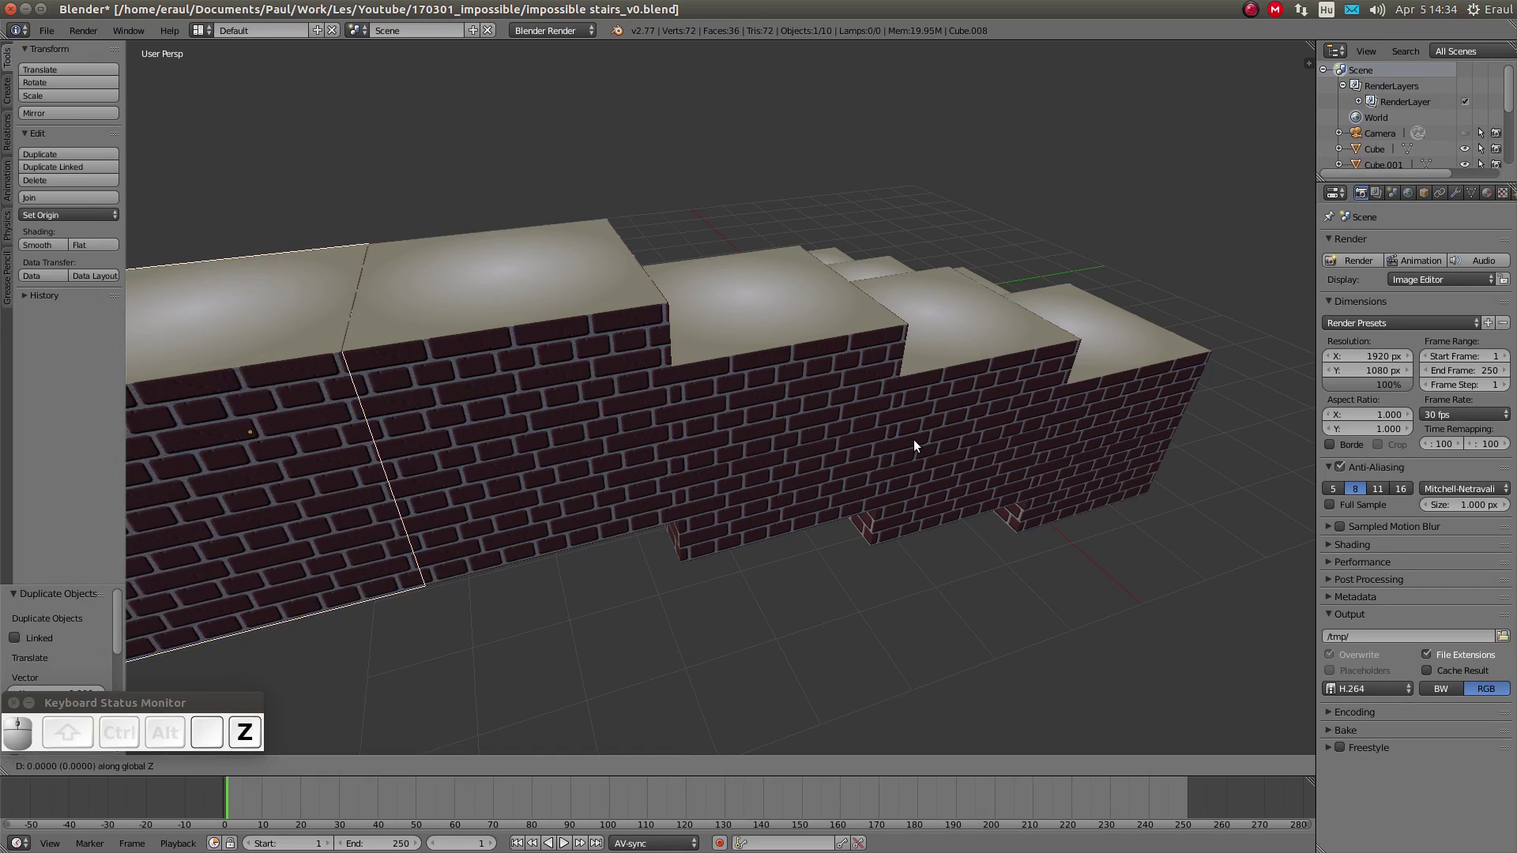
pyautogui.write('0.5')
pyautogui.press('Return')
# Duplicate the last block 2 units along X
pyautogui.moveTo(770, 277); pyautogui.dragTo(588, 403, button='middle')
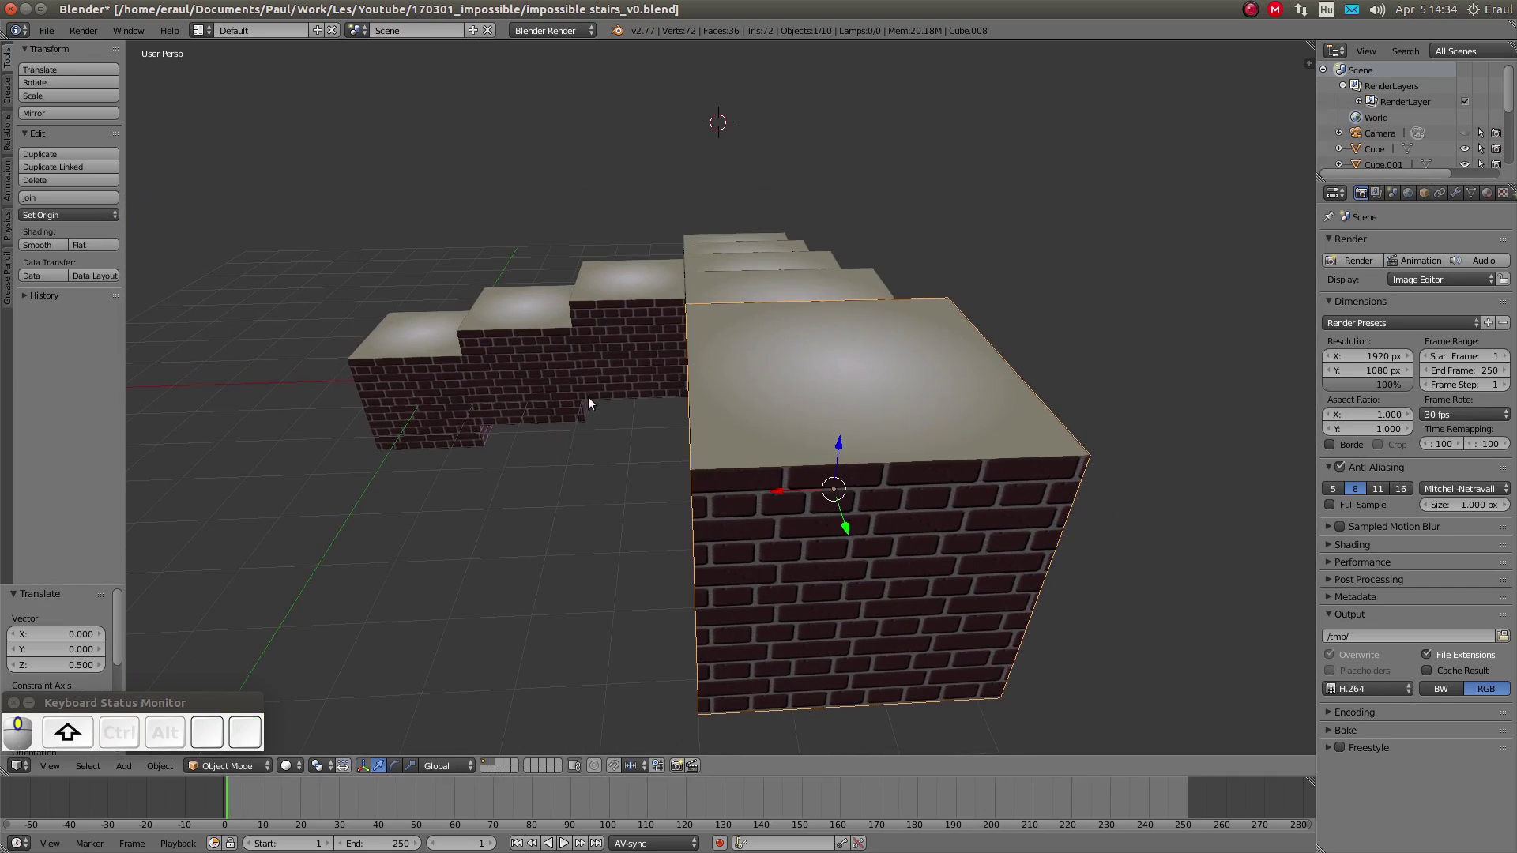
pyautogui.scroll(-7, 589, 403)
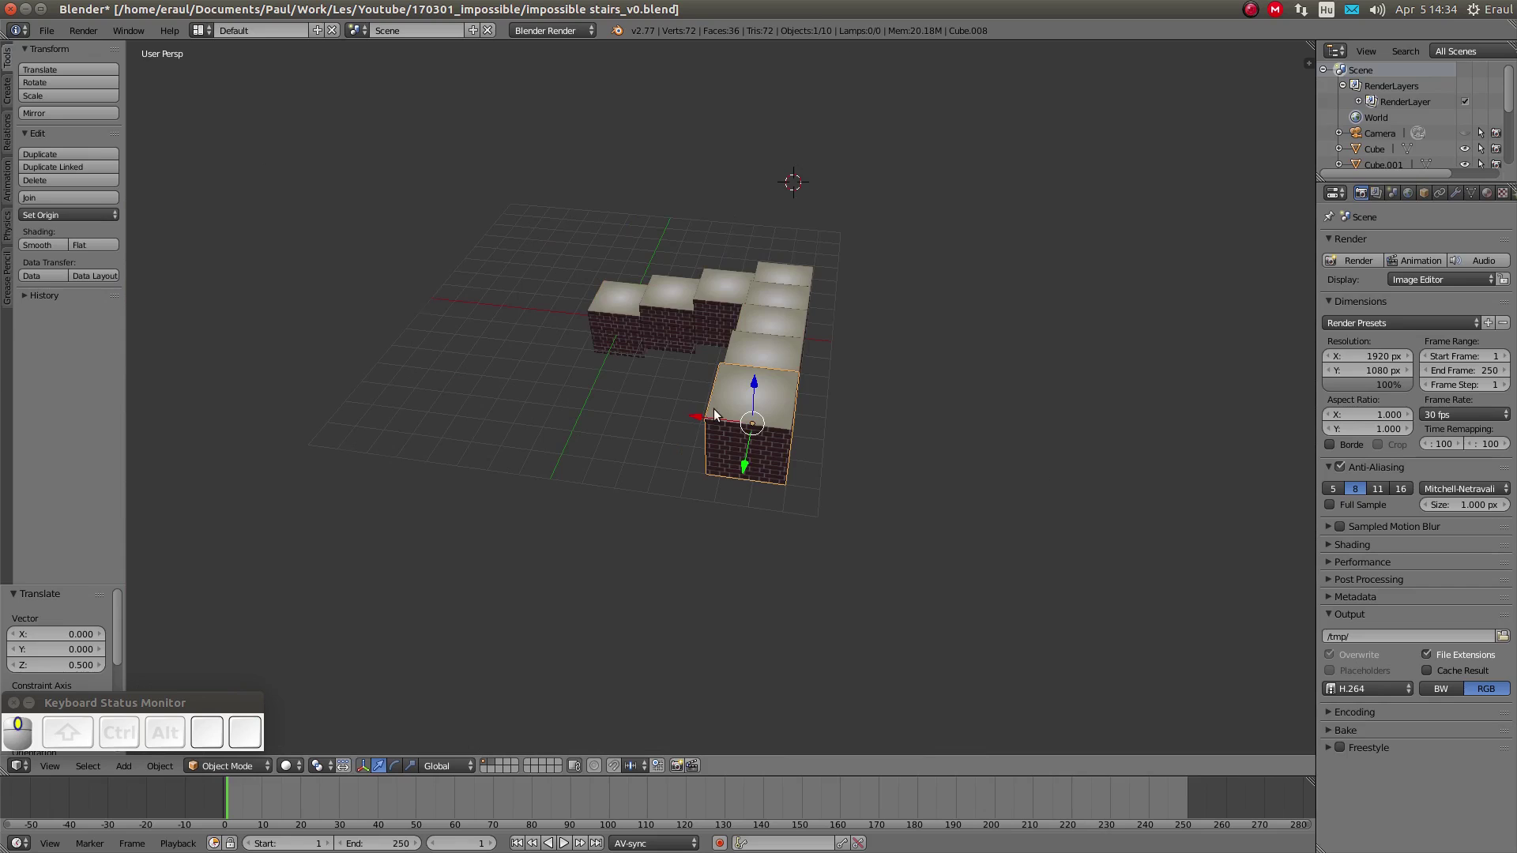
pyautogui.moveTo(713, 414); pyautogui.dragTo(670, 413, button='middle')
pyautogui.hotkey('shift', 'd')
pyautogui.press('x')
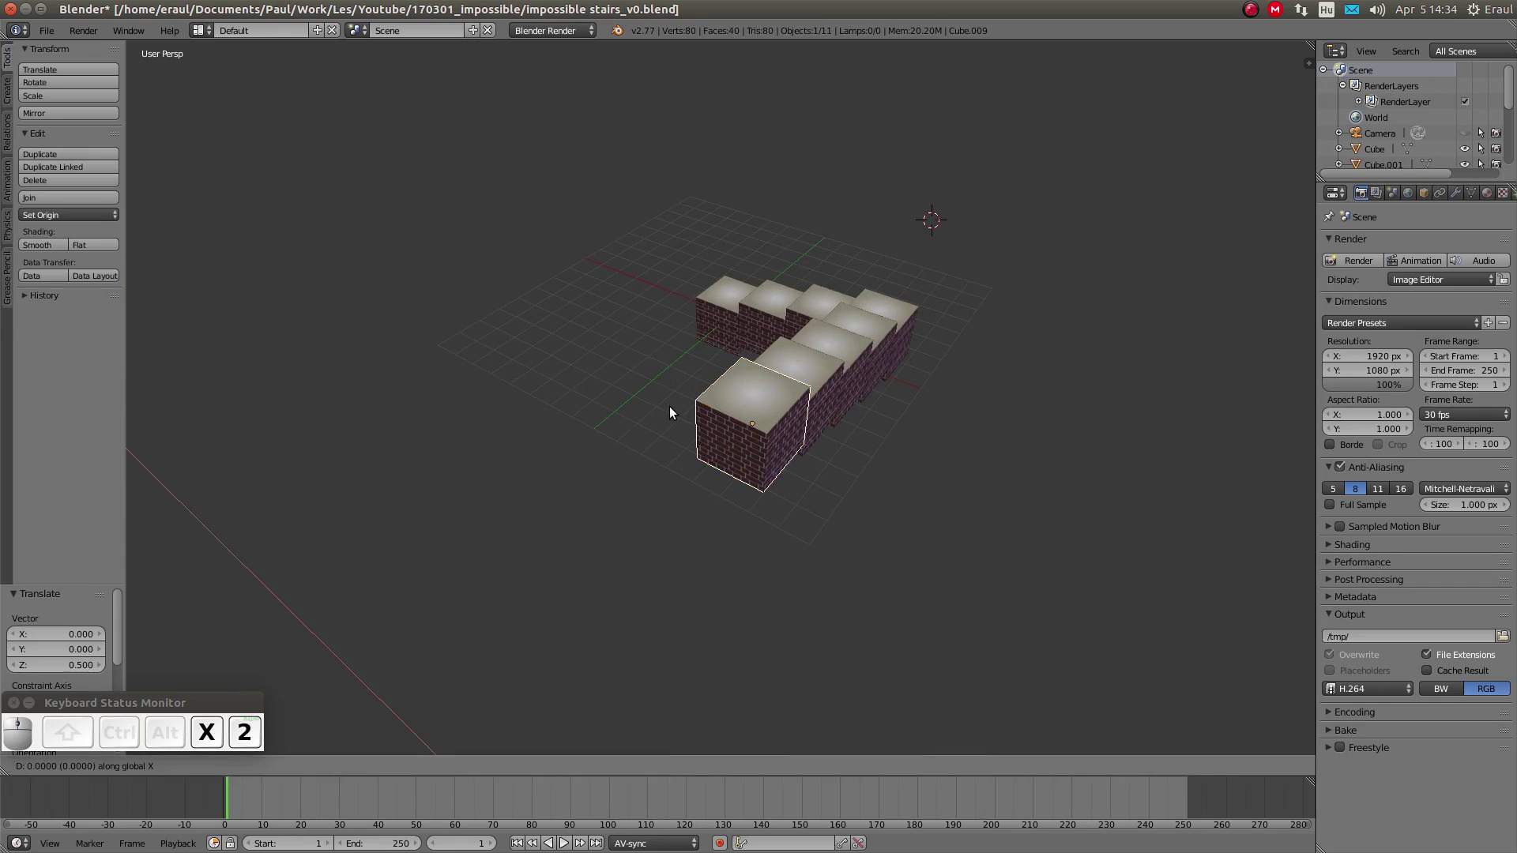
pyautogui.press('2')
pyautogui.press('Return')
# Add another copy 2 units along X and raise it 0.5
pyautogui.hotkey('shift', 'd')
pyautogui.press('x')
pyautogui.press('2')
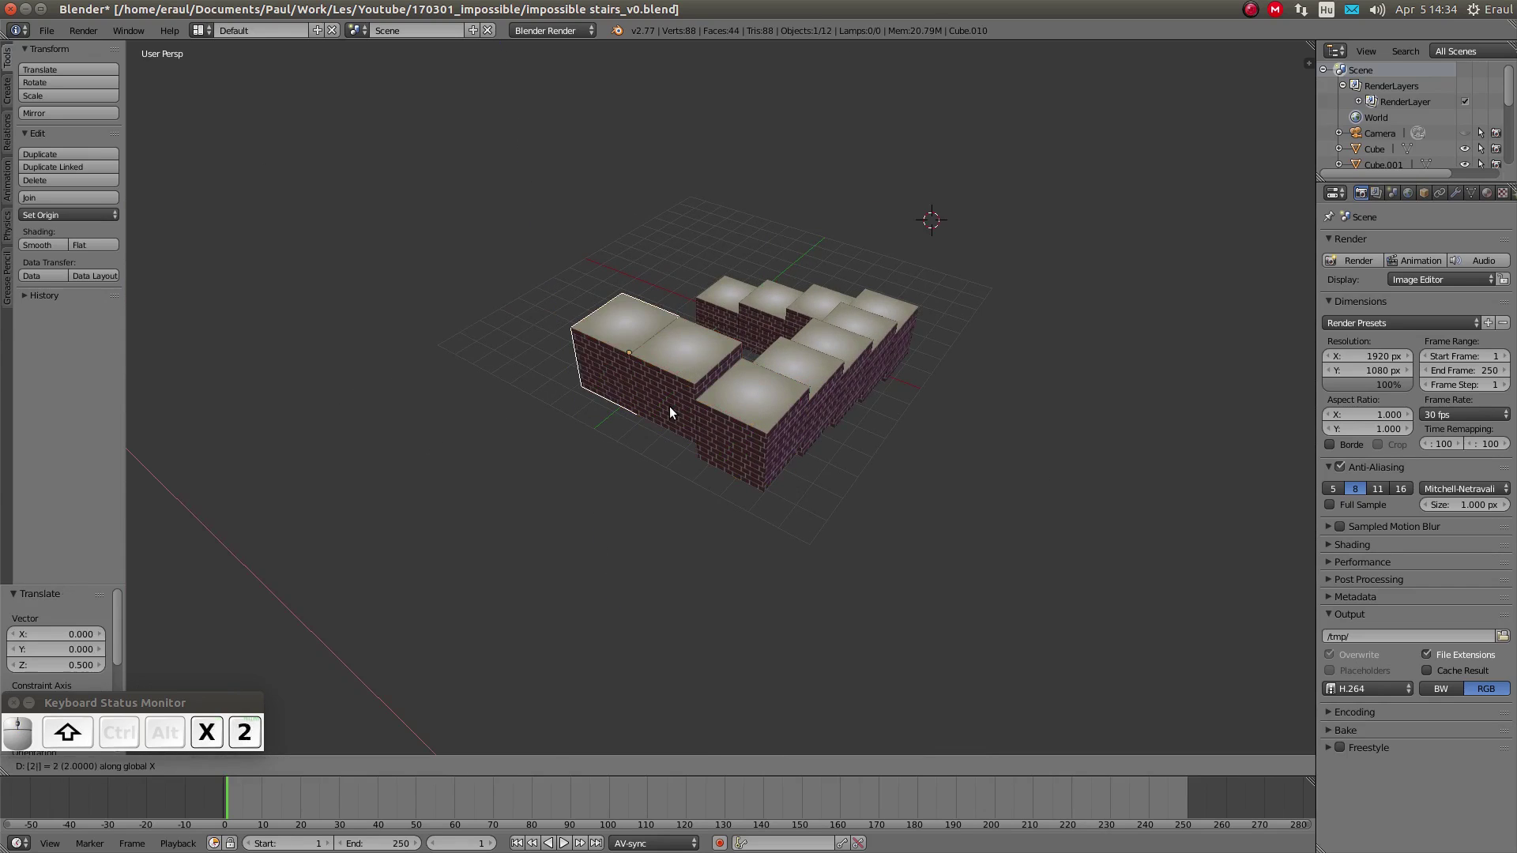
pyautogui.press('Return')
pyautogui.write('gz.5')
pyautogui.press('Return')
# Add two more steps, each 2 units along Y and raised 0.5, then save the file
pyautogui.hotkey('shift', 'd')
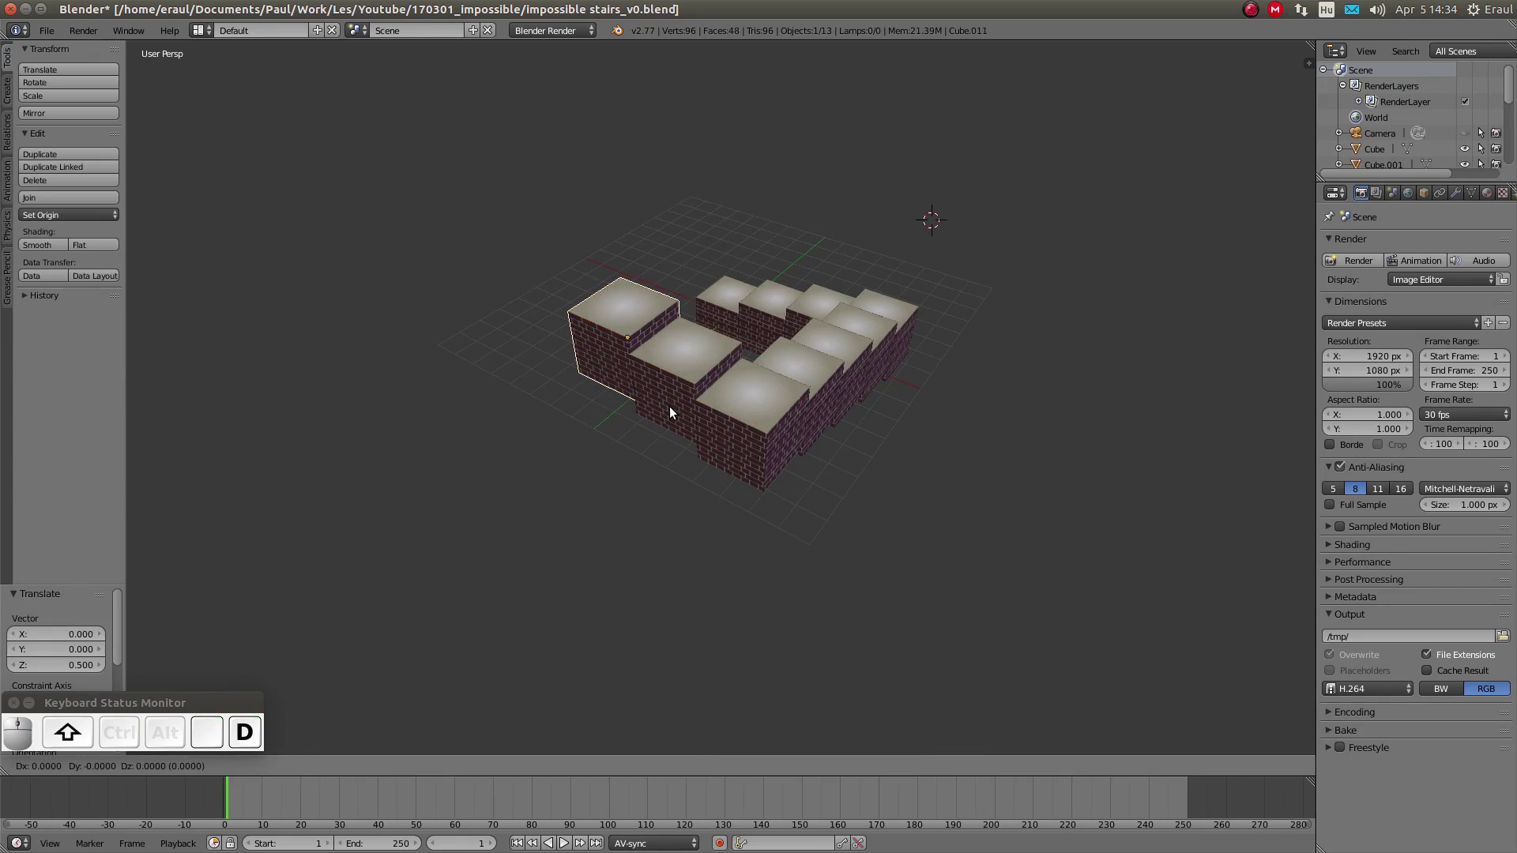
pyautogui.press('y')
pyautogui.press('2')
pyautogui.press('Return')
pyautogui.write('gz0.')
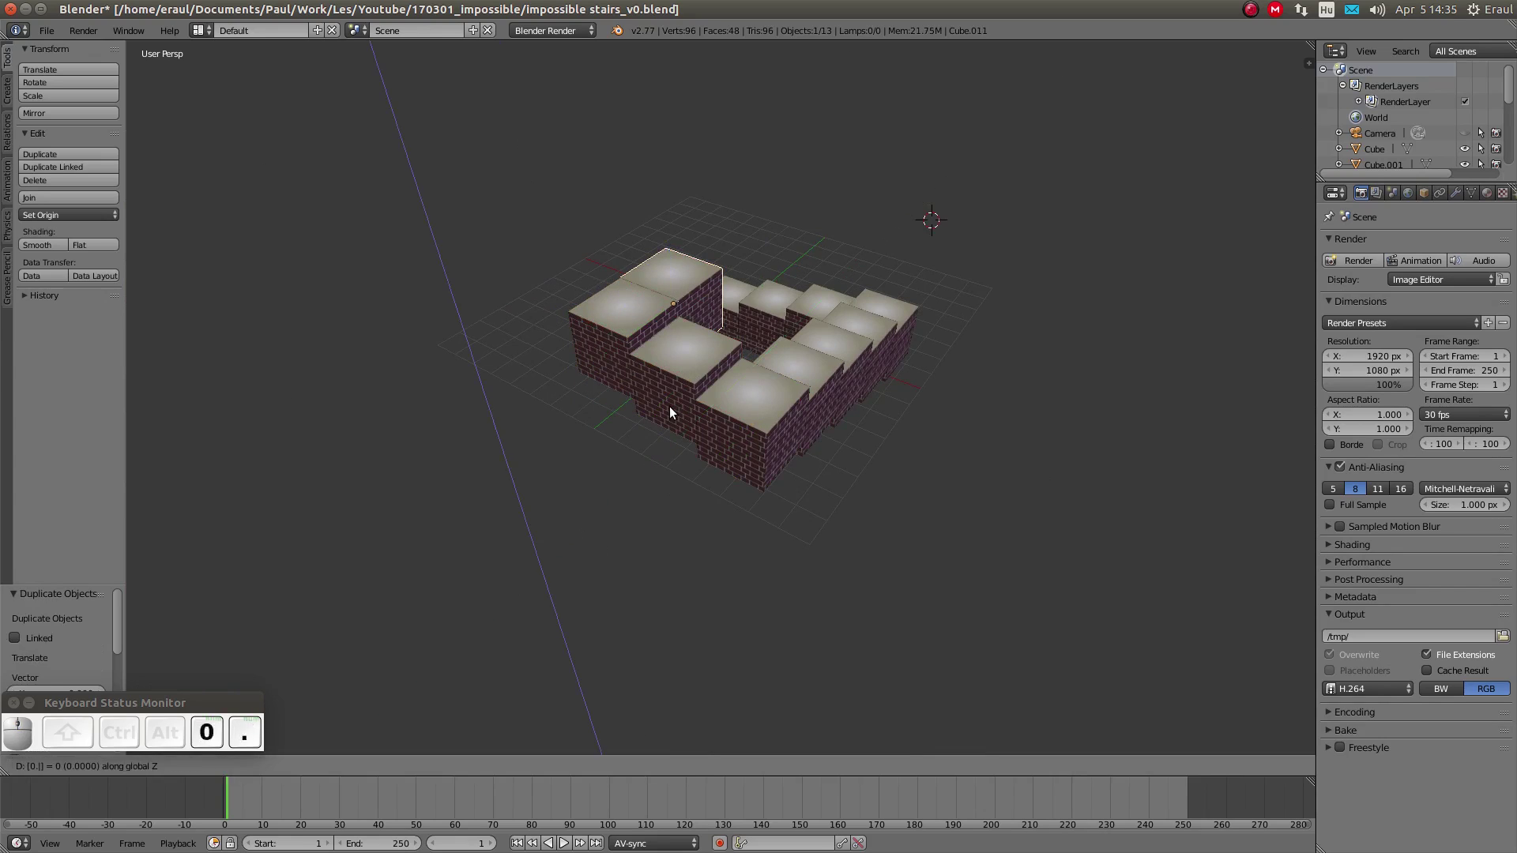
pyautogui.write('5')
pyautogui.press('Return')
pyautogui.hotkey('shift', 'd')
pyautogui.write('y')
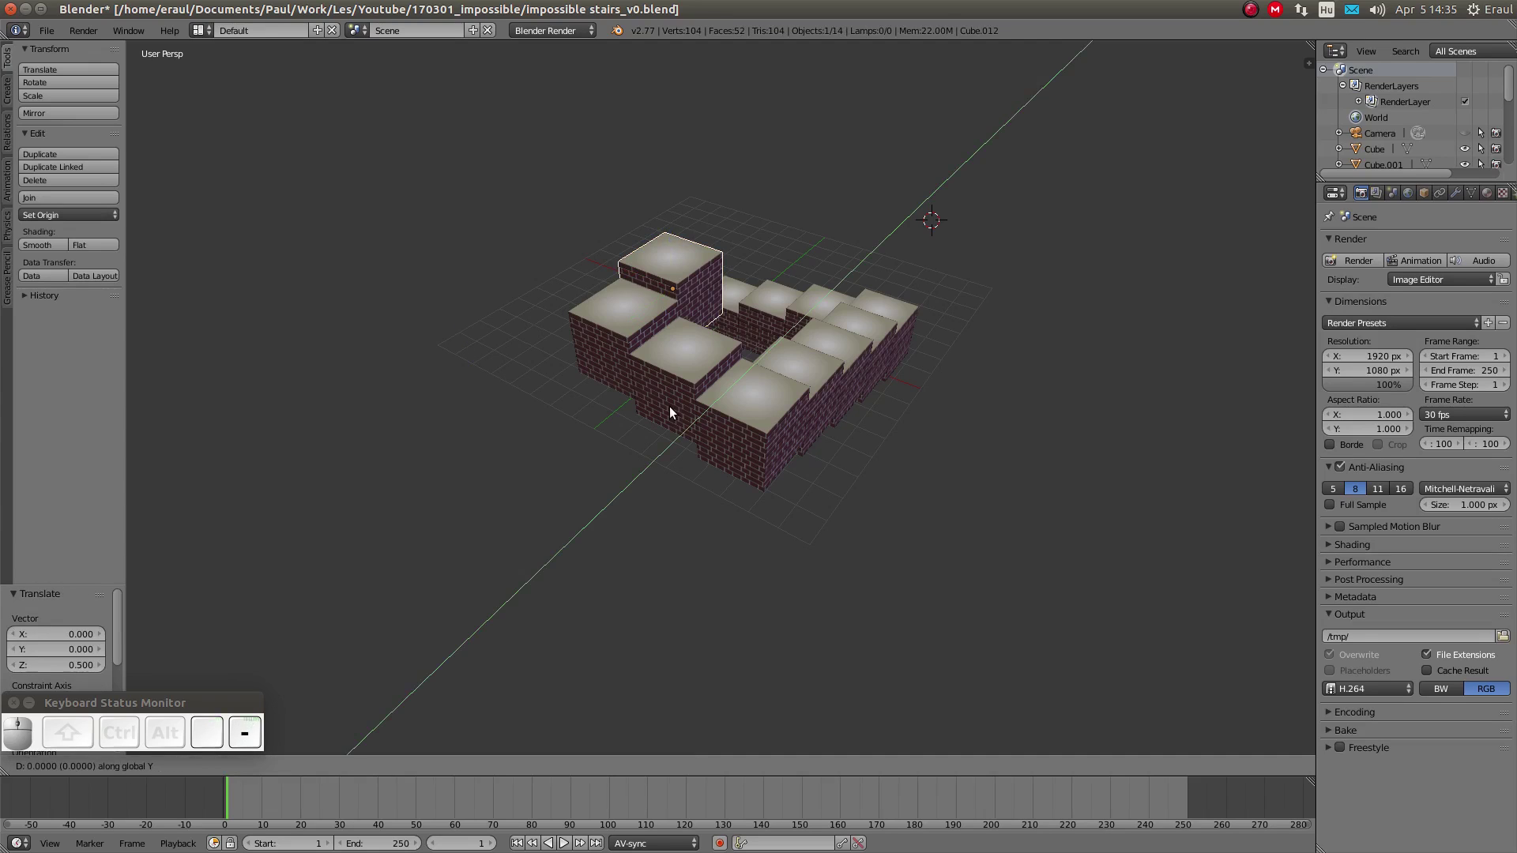
pyautogui.write('2')
pyautogui.press('Return')
pyautogui.write('gz.5')
pyautogui.press('Return')
pyautogui.hotkey('ctrl', 's')
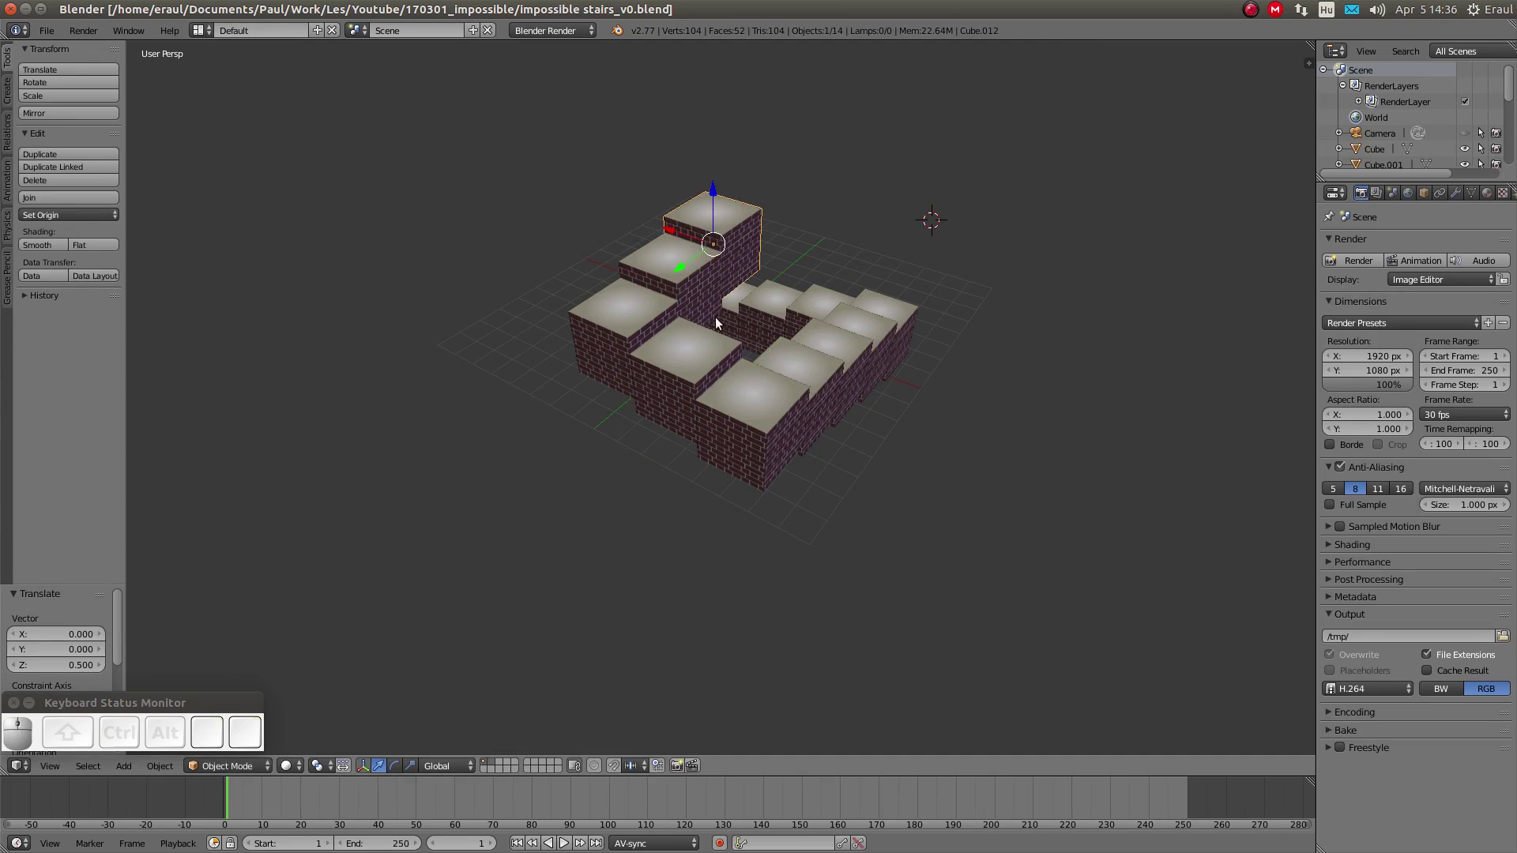
pyautogui.moveTo(856, 339); pyautogui.dragTo(806, 371, button='middle')
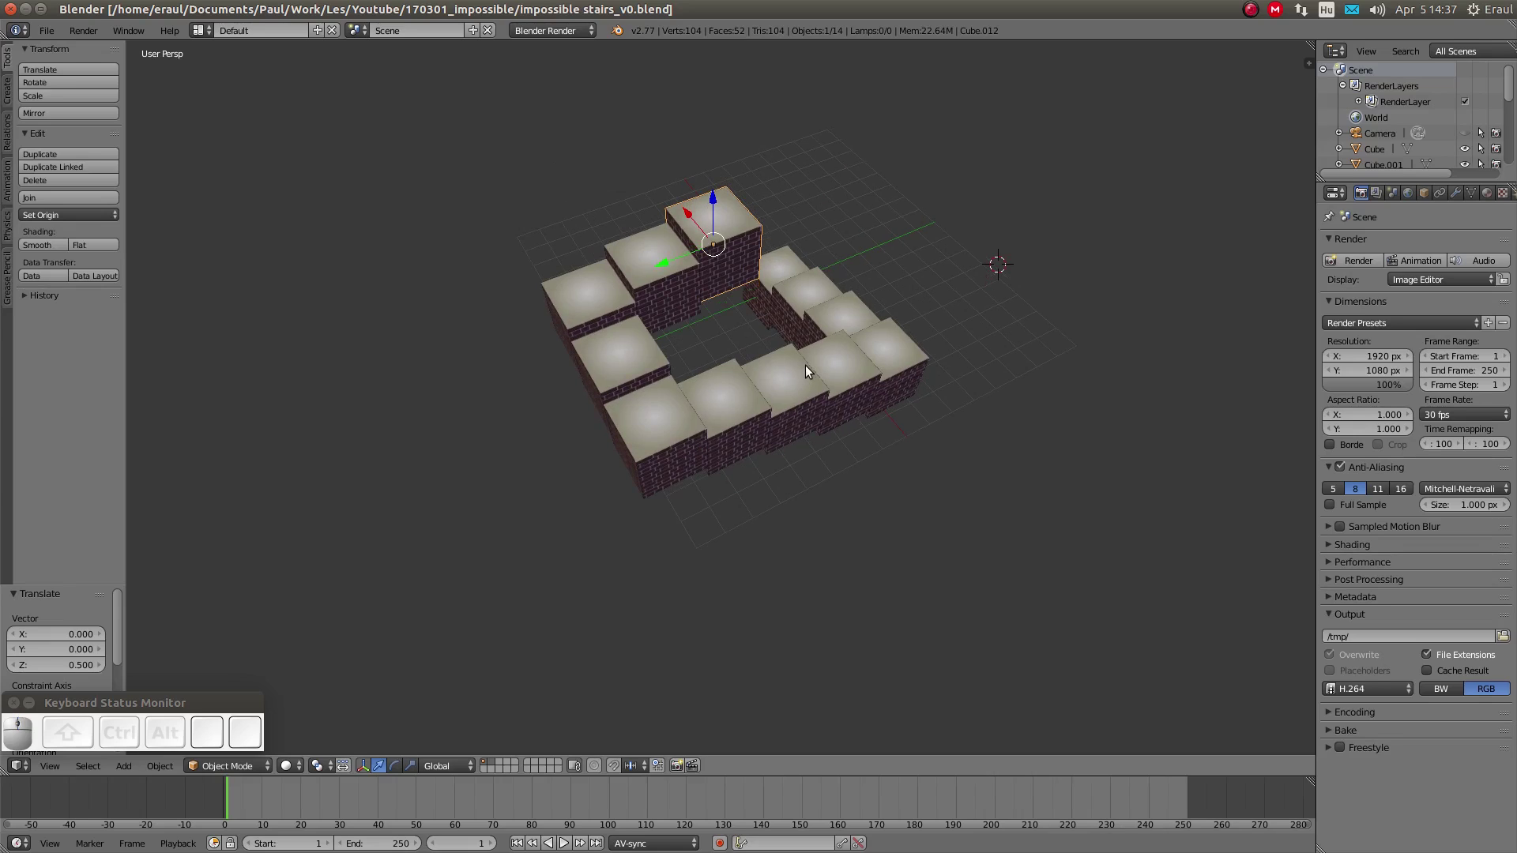
# Toggle between orthographic and perspective while zooming, panning and orbiting around the stair loop
pyautogui.press('KP_5')
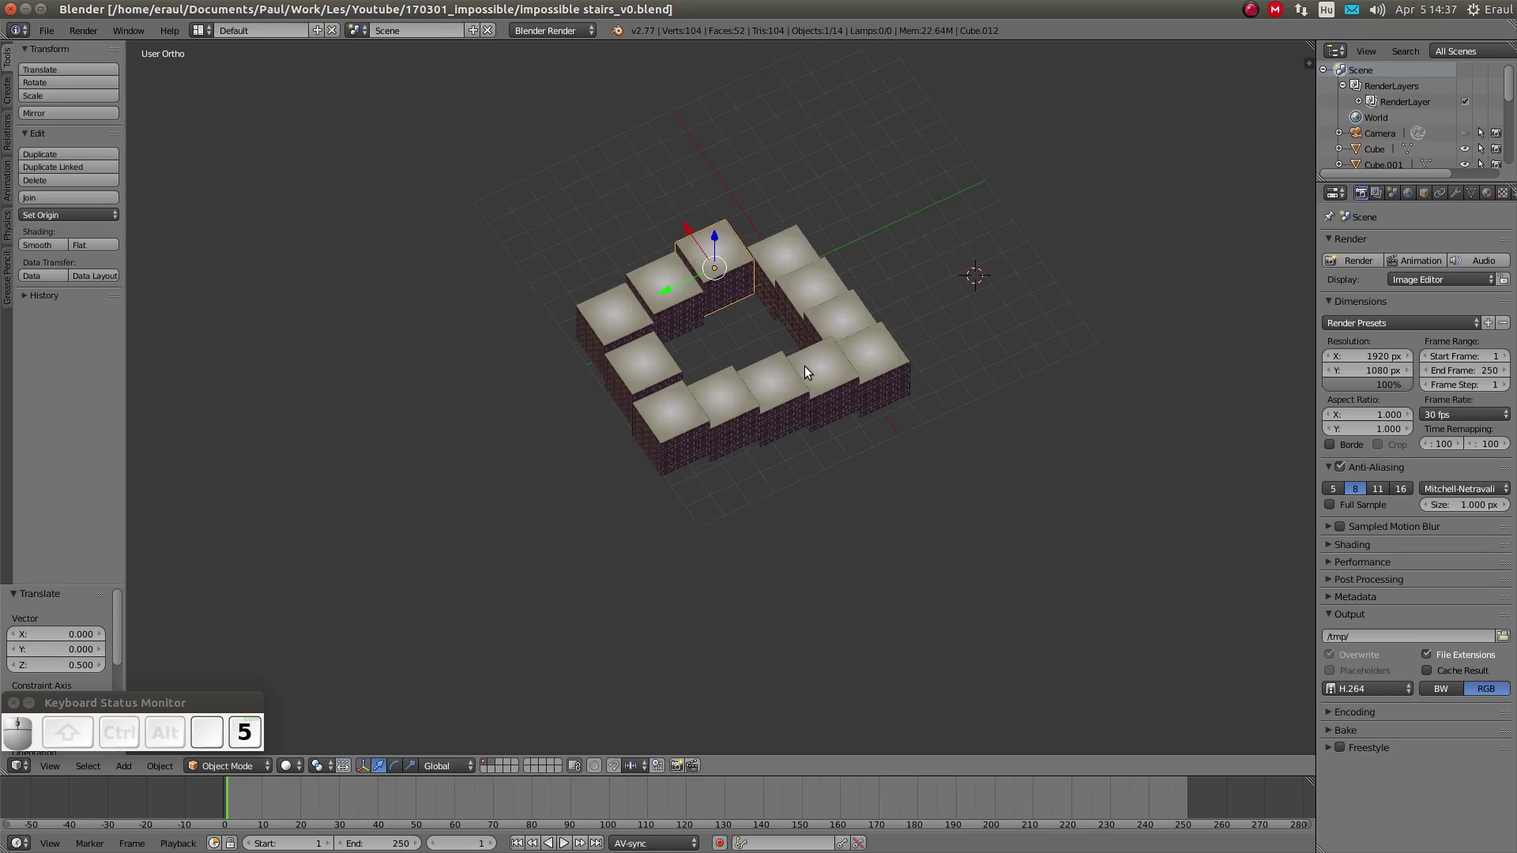
pyautogui.press('KP_5')
pyautogui.press('KP_5')
pyautogui.press('KP_5')
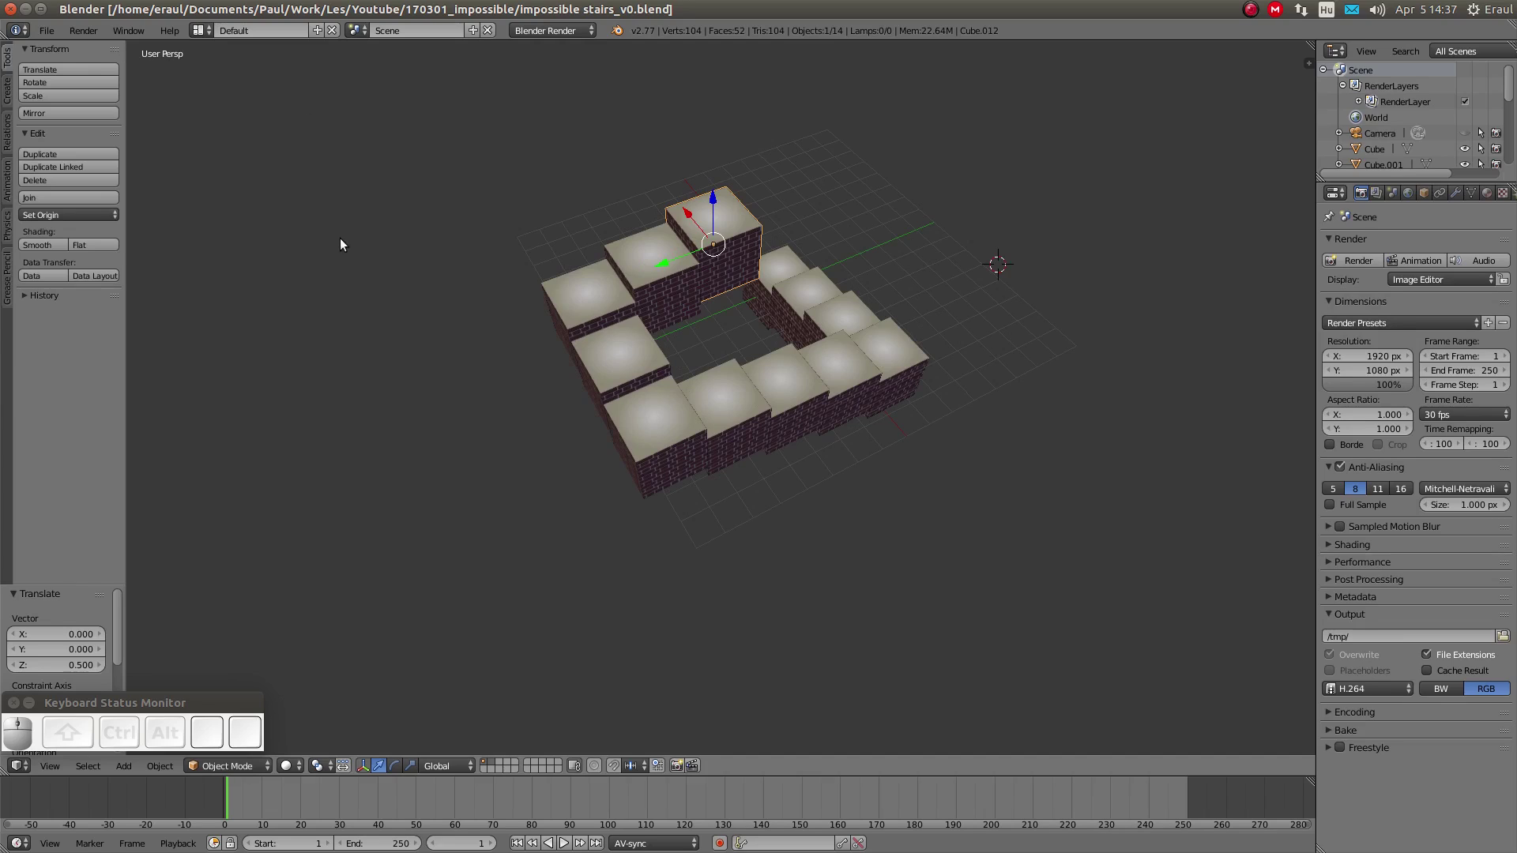
pyautogui.press('KP_5')
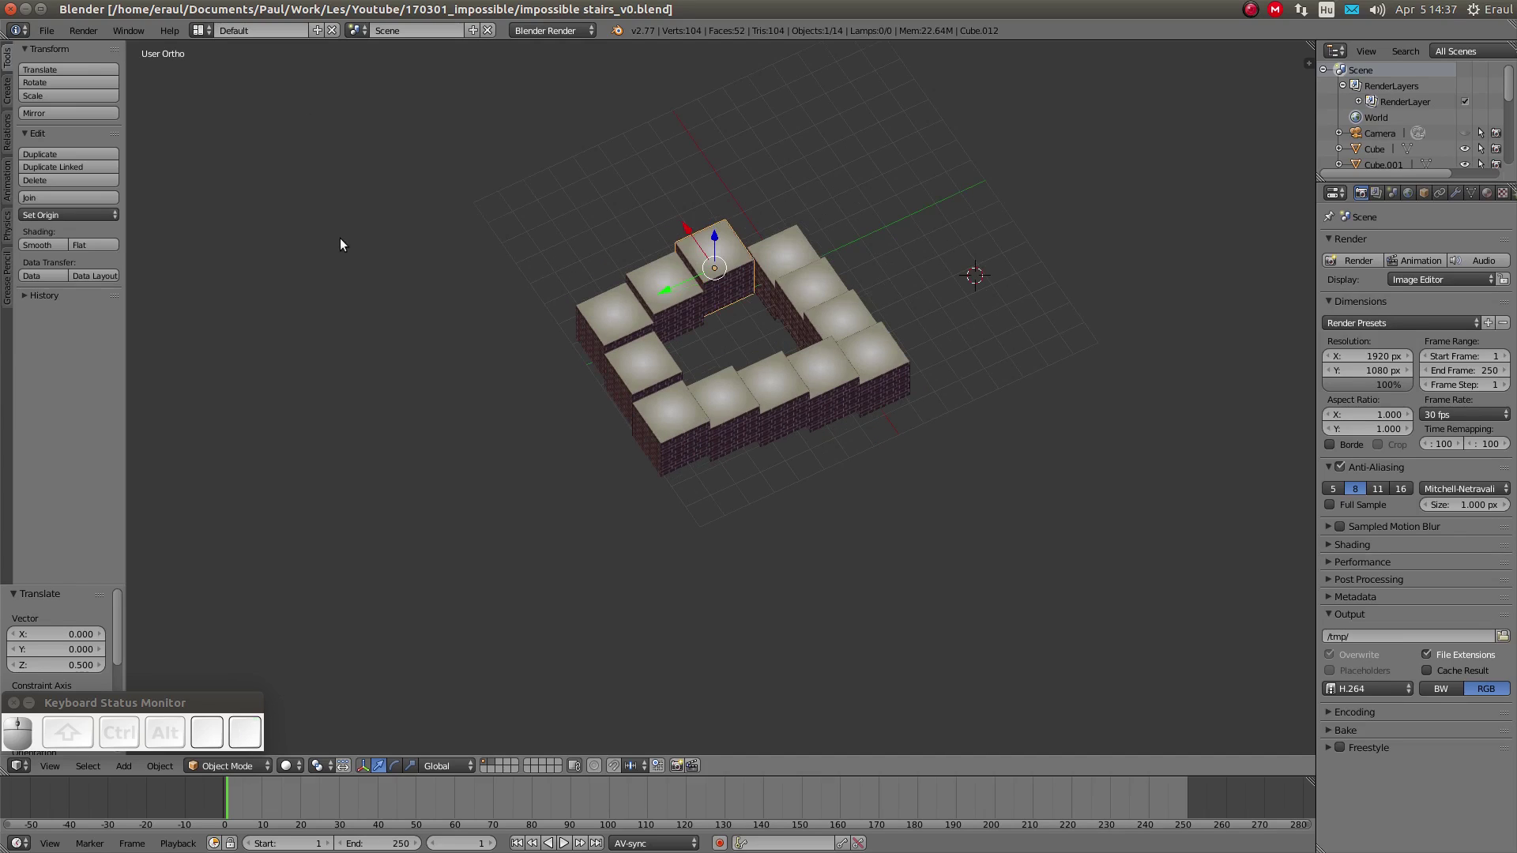
pyautogui.scroll(3, 845, 286)
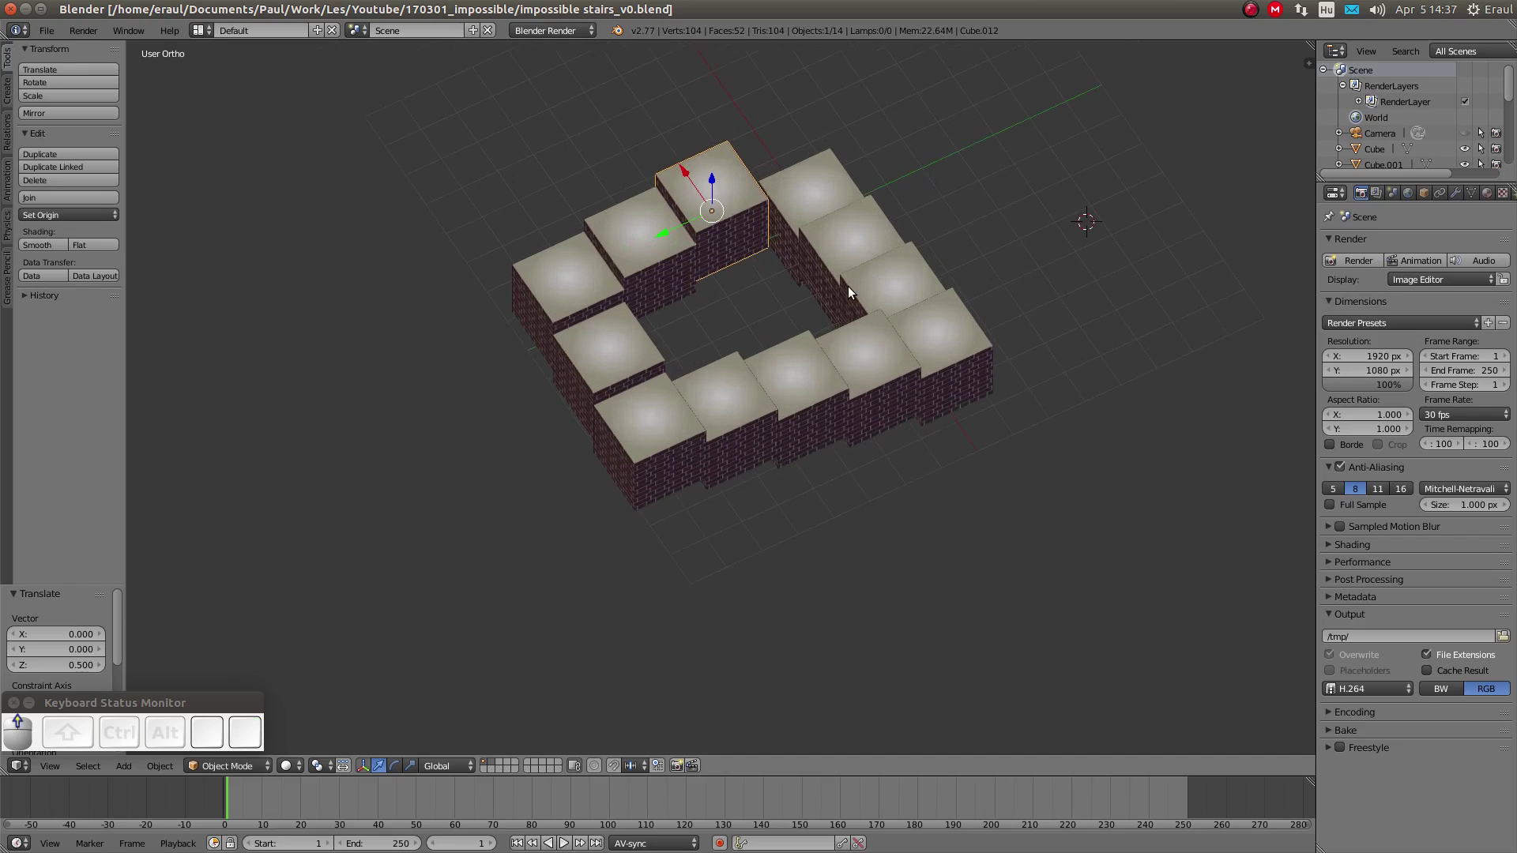
pyautogui.keyDown('shift'); pyautogui.moveTo(870, 278); pyautogui.dragTo(755, 363, button='middle'); pyautogui.keyUp('shift')
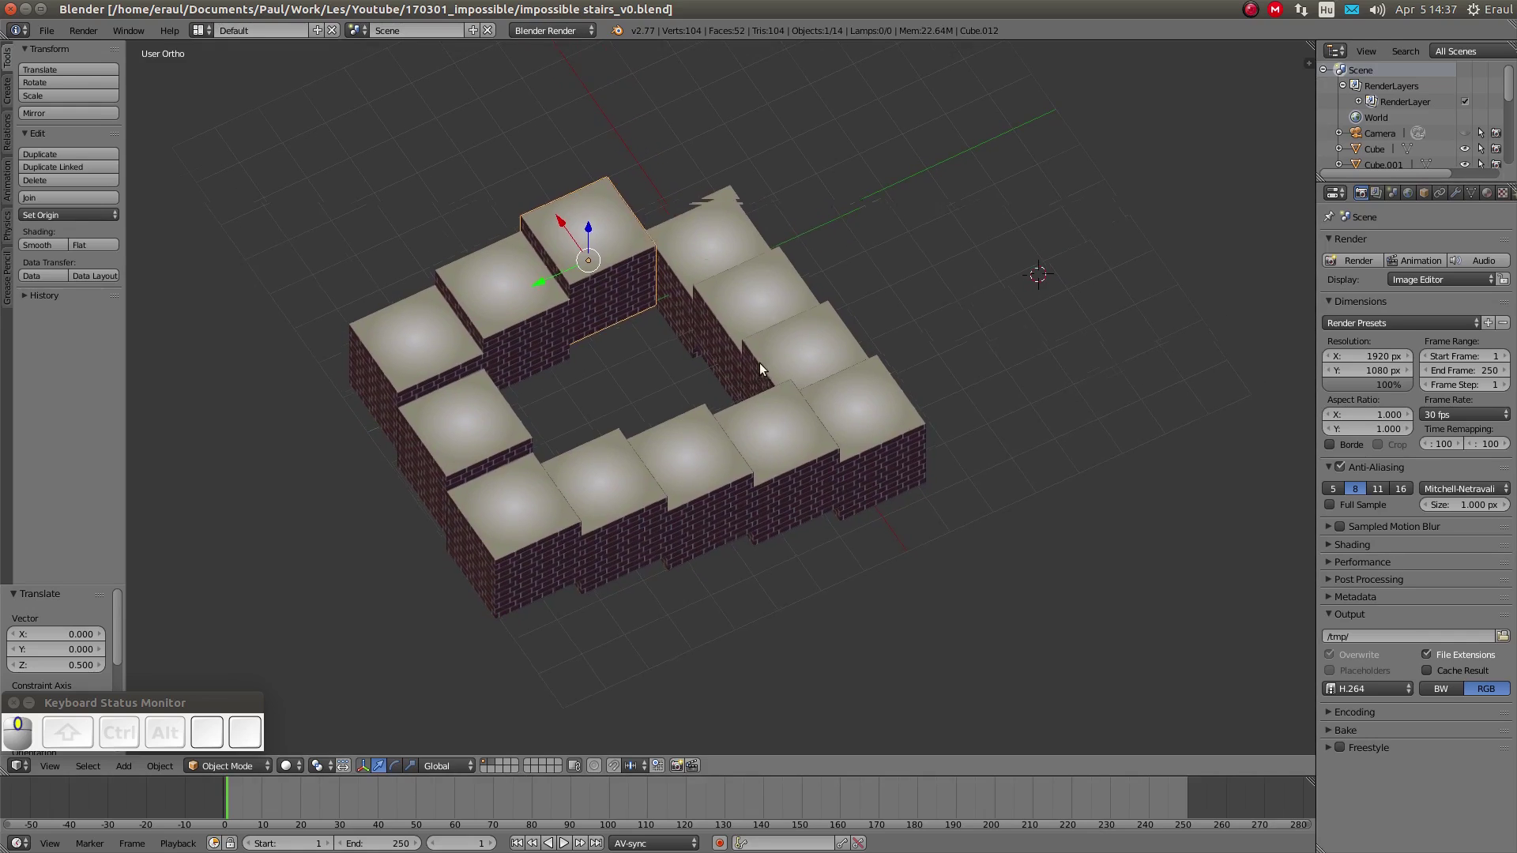
pyautogui.moveTo(760, 363)
pyautogui.mouseDown(button='middle')
pyautogui.moveTo(785, 327)
pyautogui.moveTo(741, 327)
pyautogui.moveTo(789, 342)
pyautogui.moveTo(765, 351)
pyautogui.mouseUp(button='middle')
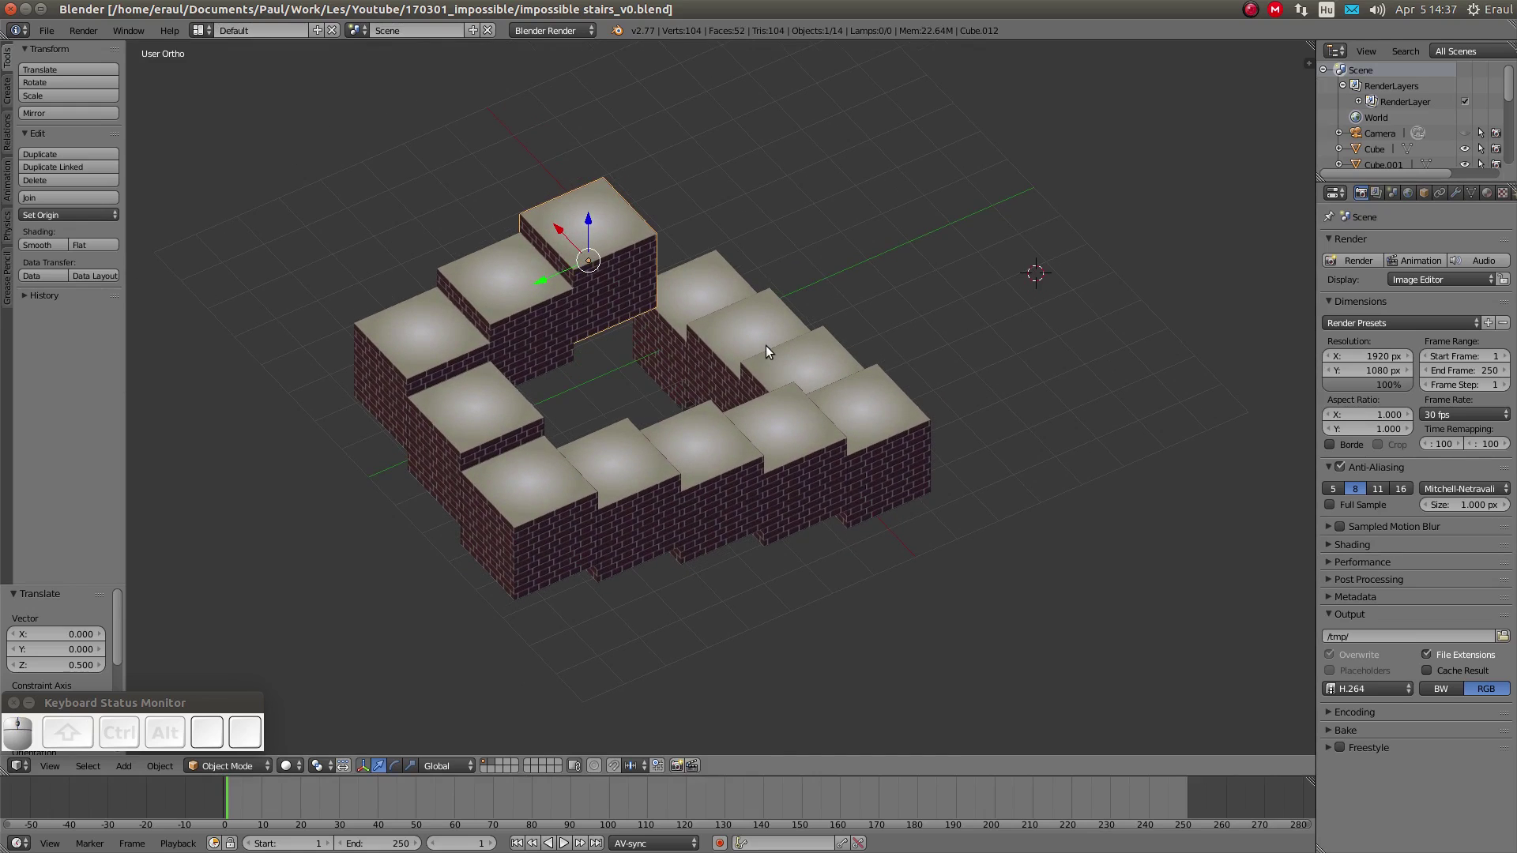
pyautogui.press('KP_5')
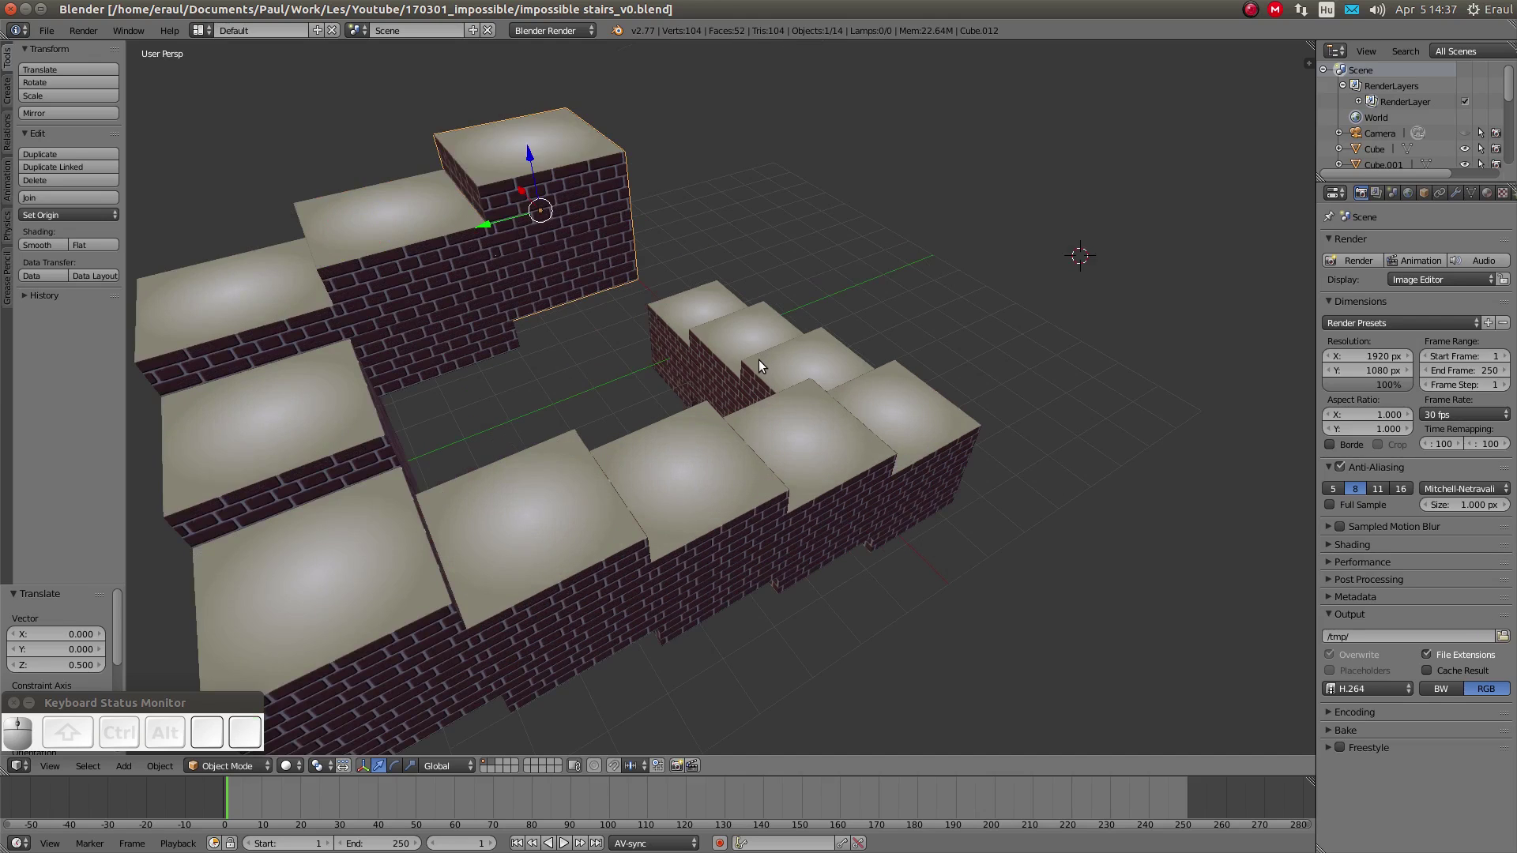
pyautogui.scroll(-3, 759, 359)
pyautogui.scroll(-1, 759, 359)
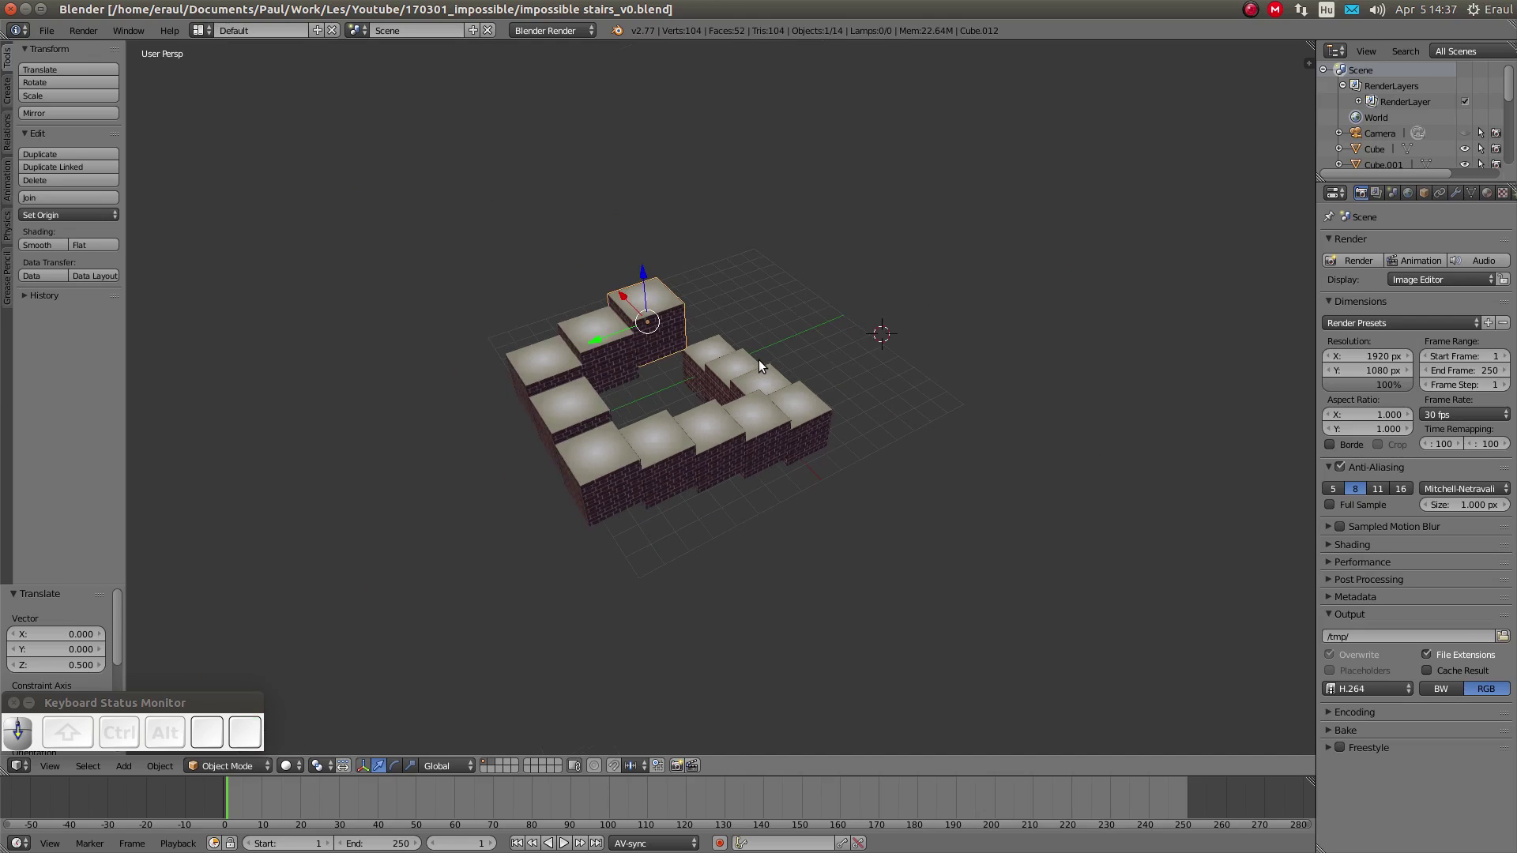
pyautogui.scroll(4, 759, 359)
pyautogui.scroll(-2, 760, 360)
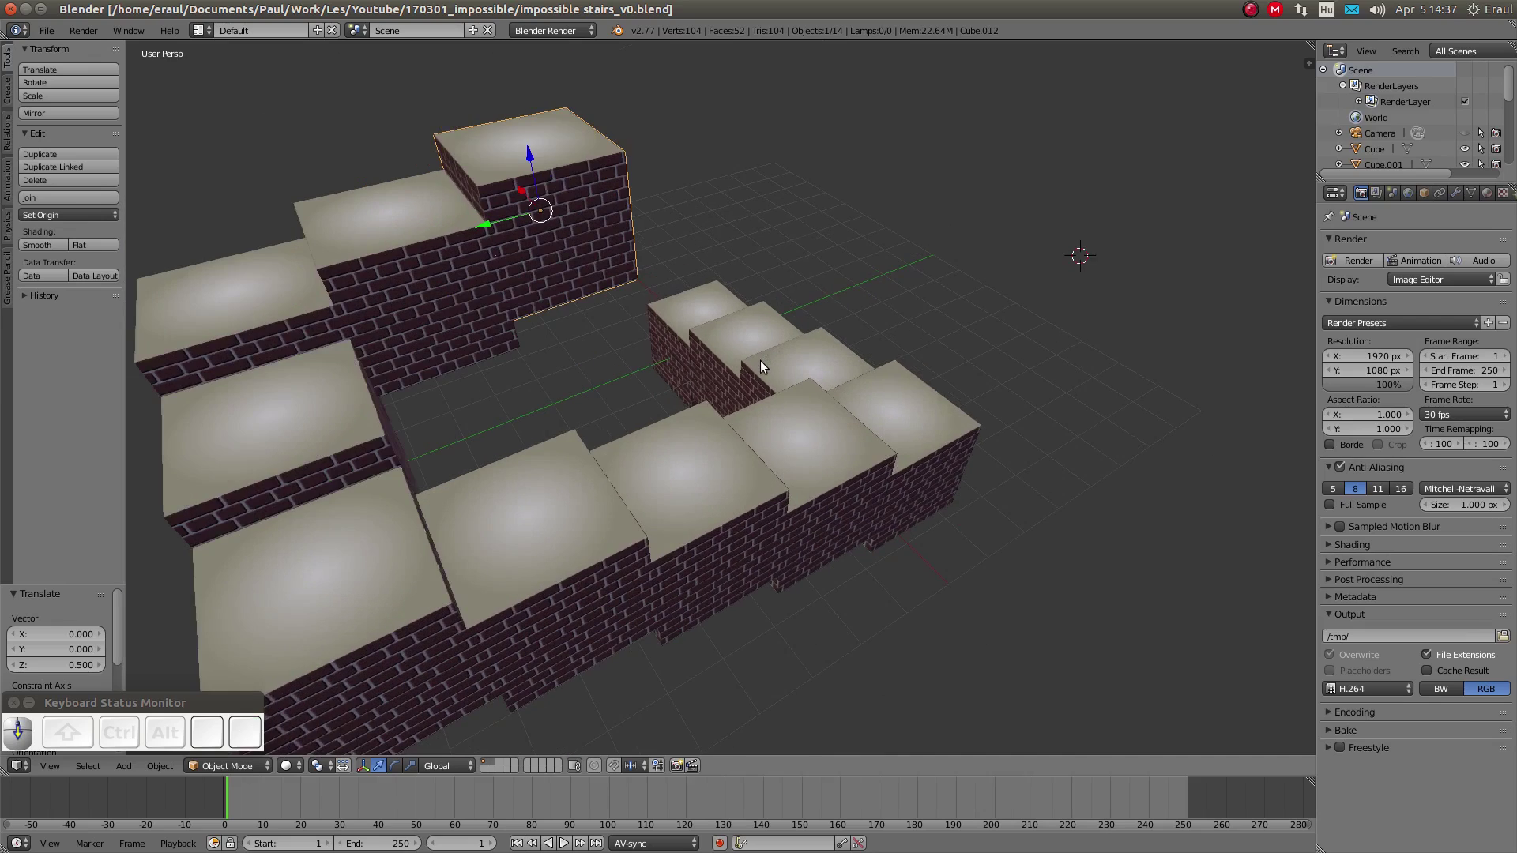
pyautogui.scroll(-2, 759, 360)
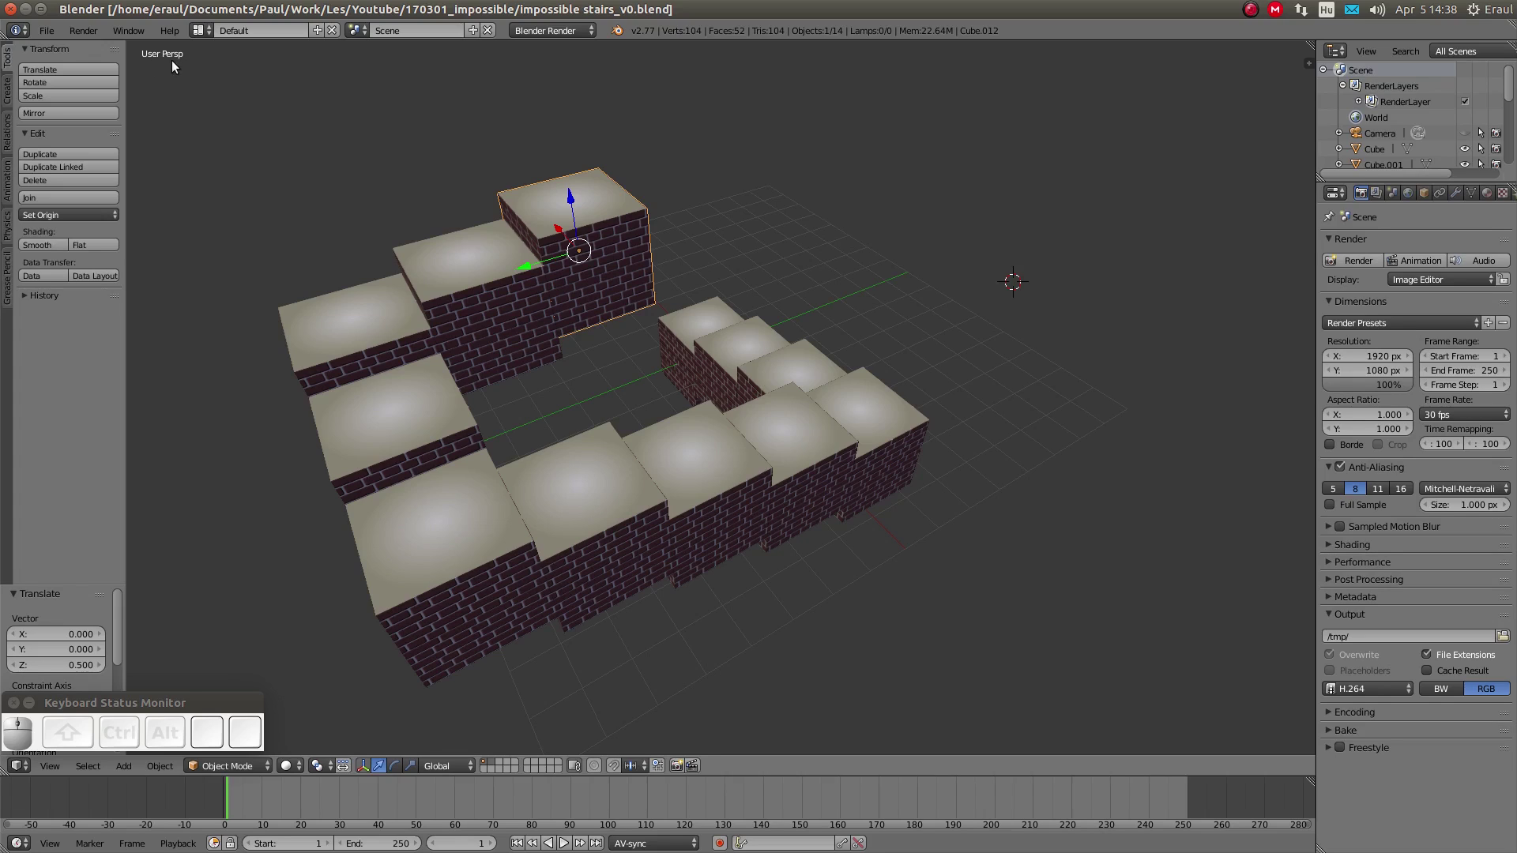
# Return to orthographic view and look through the scene camera
pyautogui.press('KP_5')
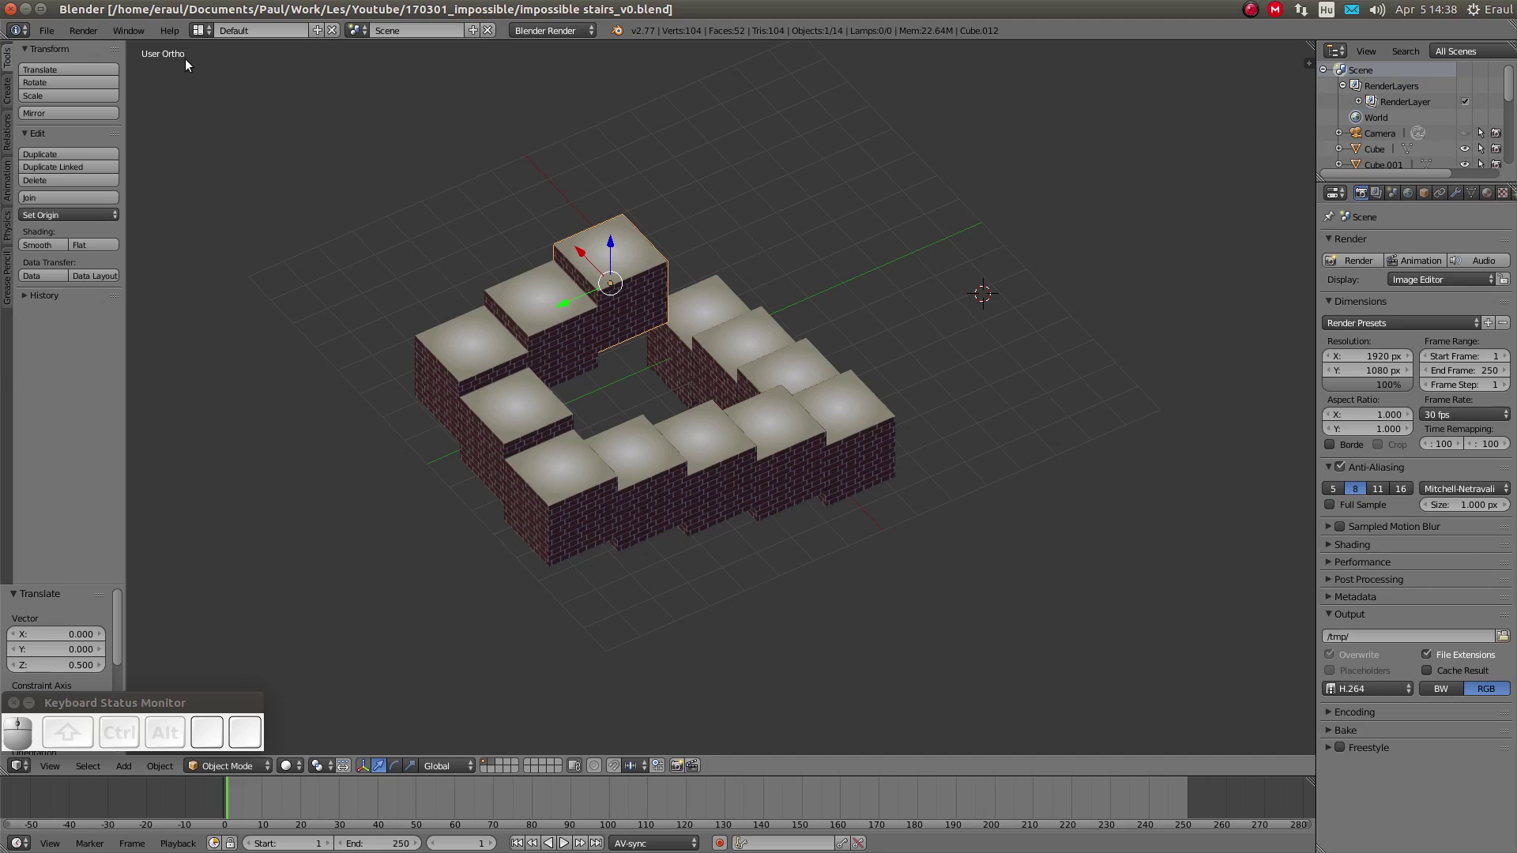
pyautogui.press('KP_5')
pyautogui.press('KP_5')
pyautogui.press('KP_5')
pyautogui.press('KP_5')
pyautogui.press('KP_0')
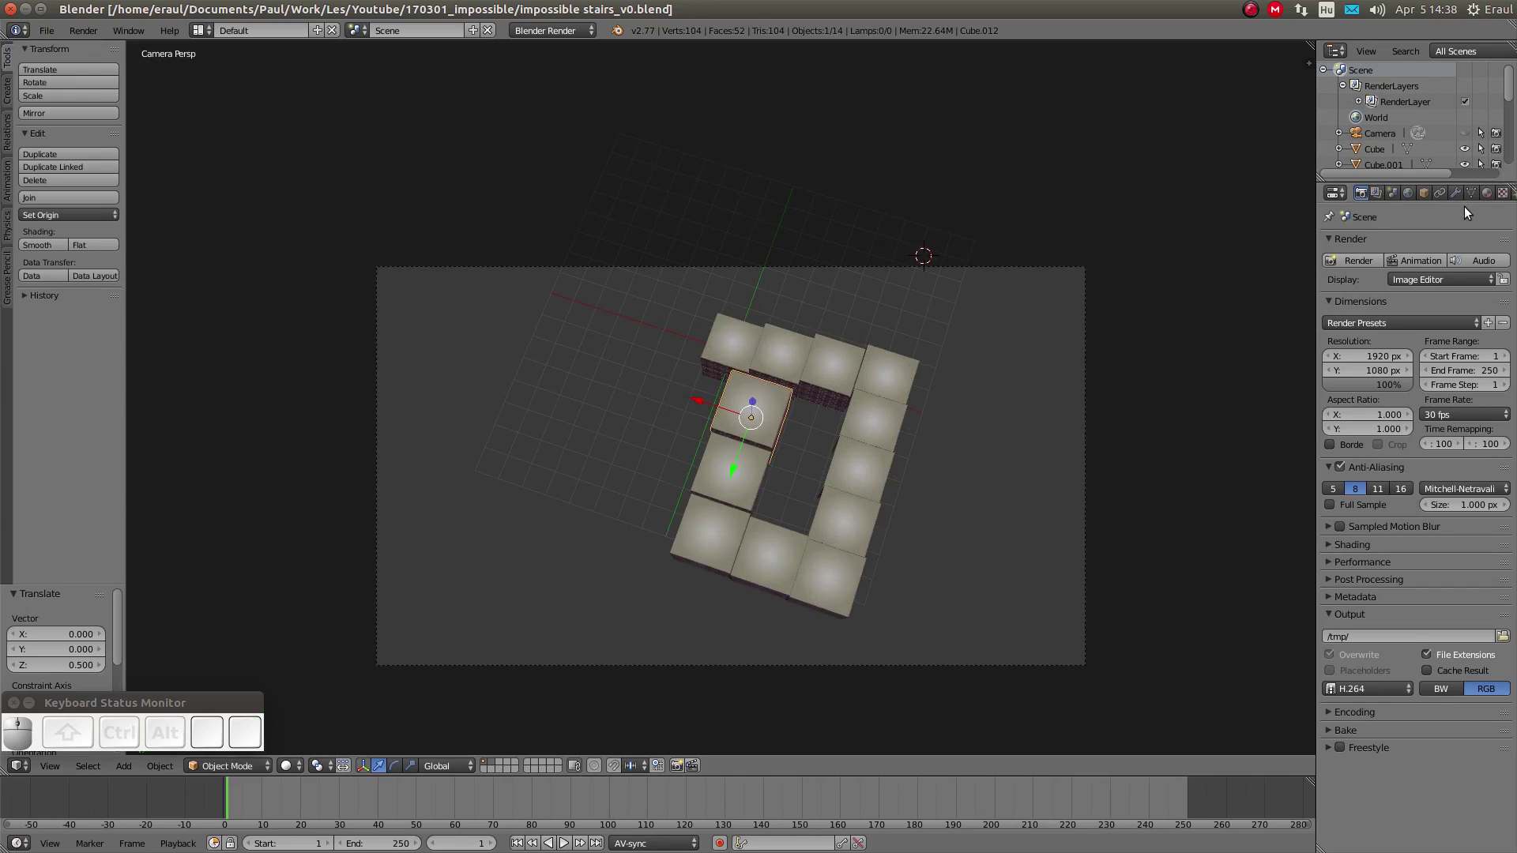
# Select the Camera and switch its Lens type to Orthographic
pyautogui.click(1375, 133)
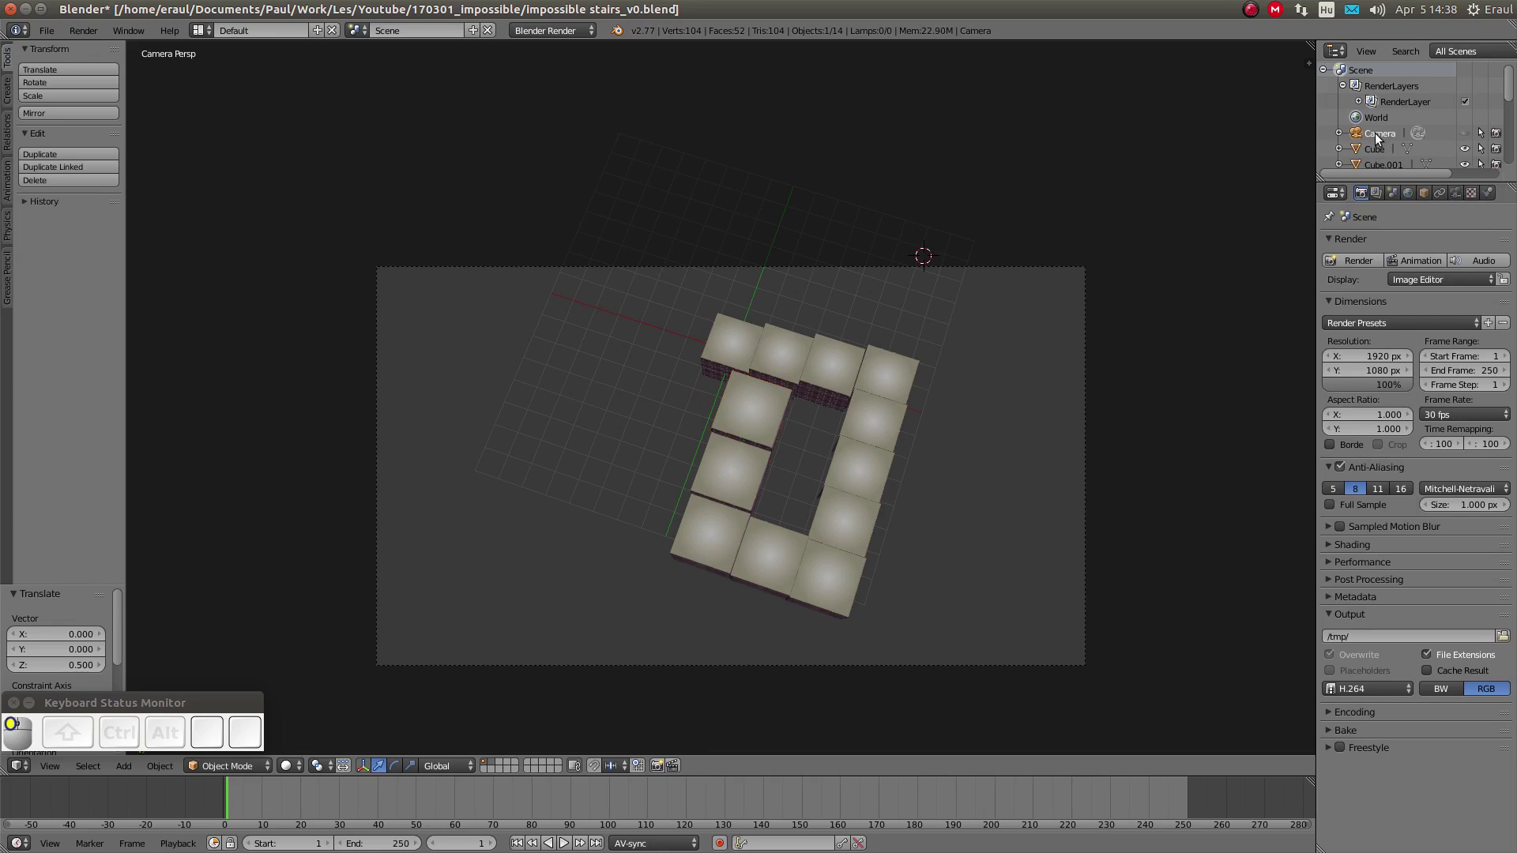
pyautogui.click(1457, 192)
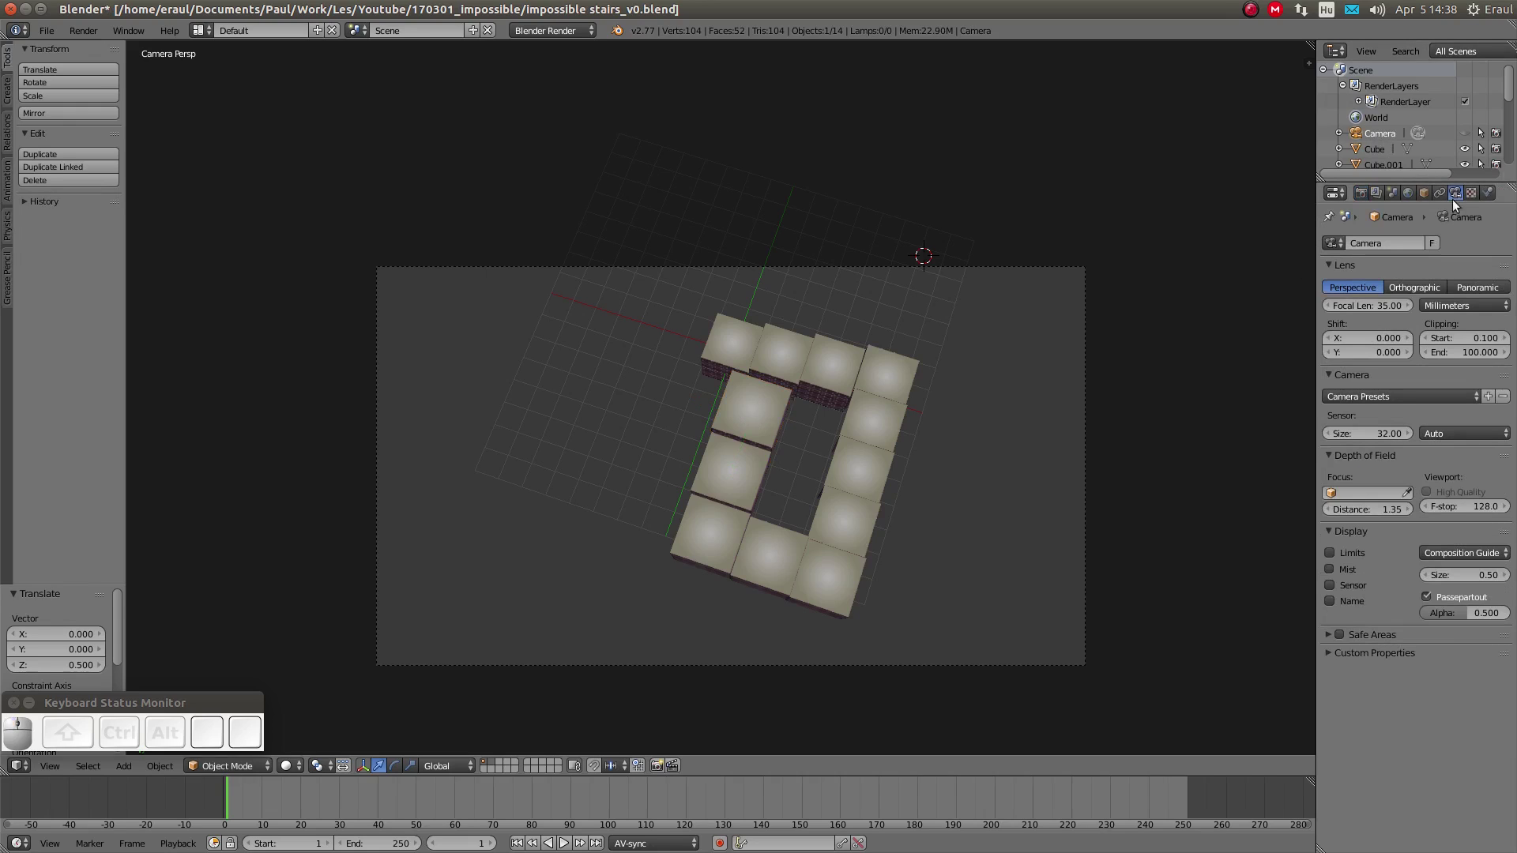
pyautogui.click(1408, 286)
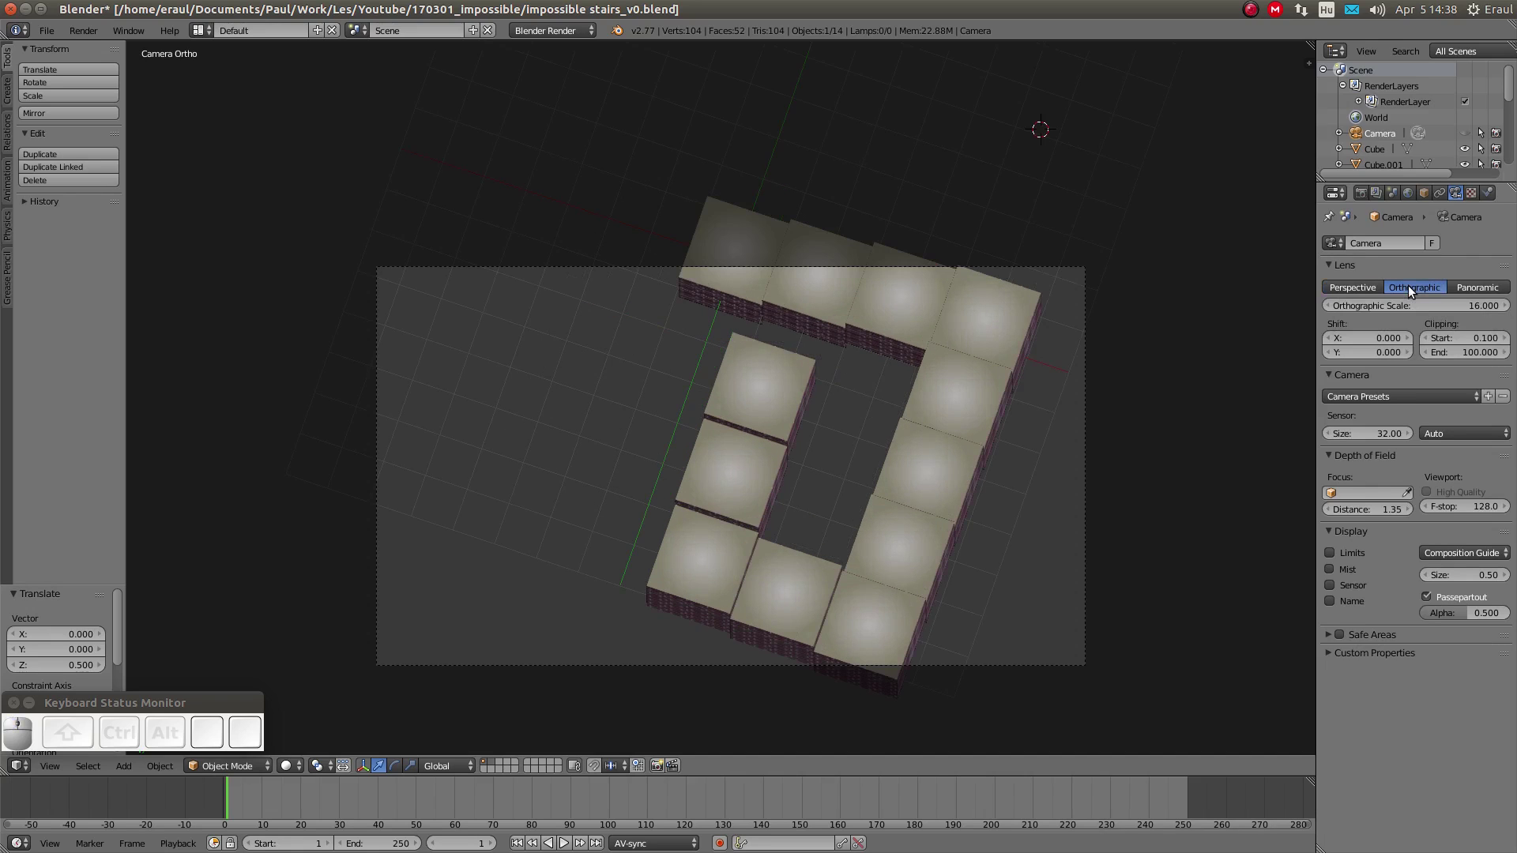
pyautogui.click(1309, 63)
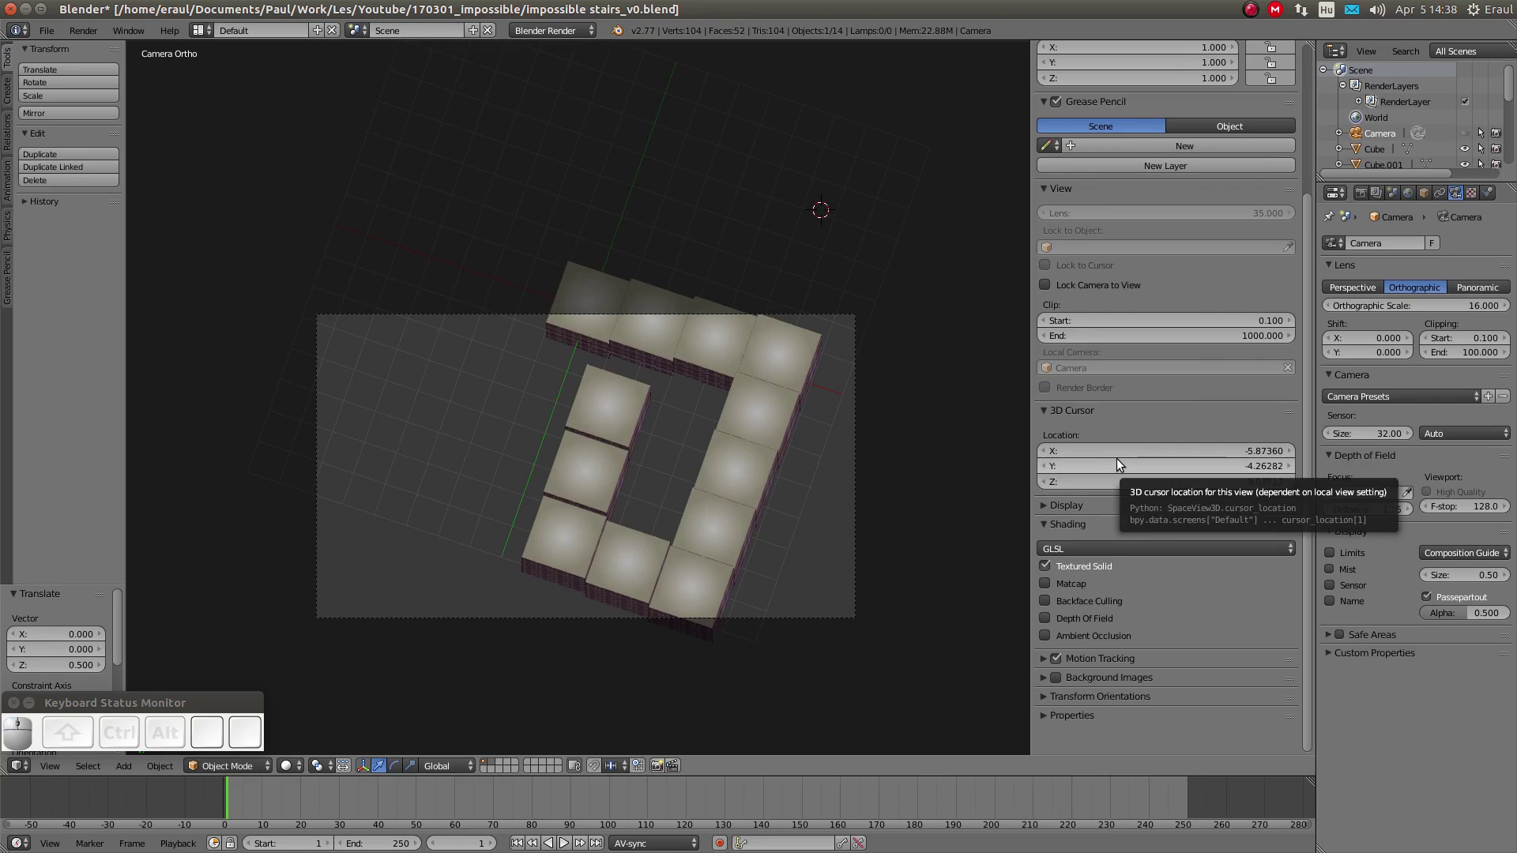
# Enable Lock Camera to View and orbit to about 39.9° X, -151.8° Z, framing a square ring
pyautogui.scroll(5, 1091, 574)
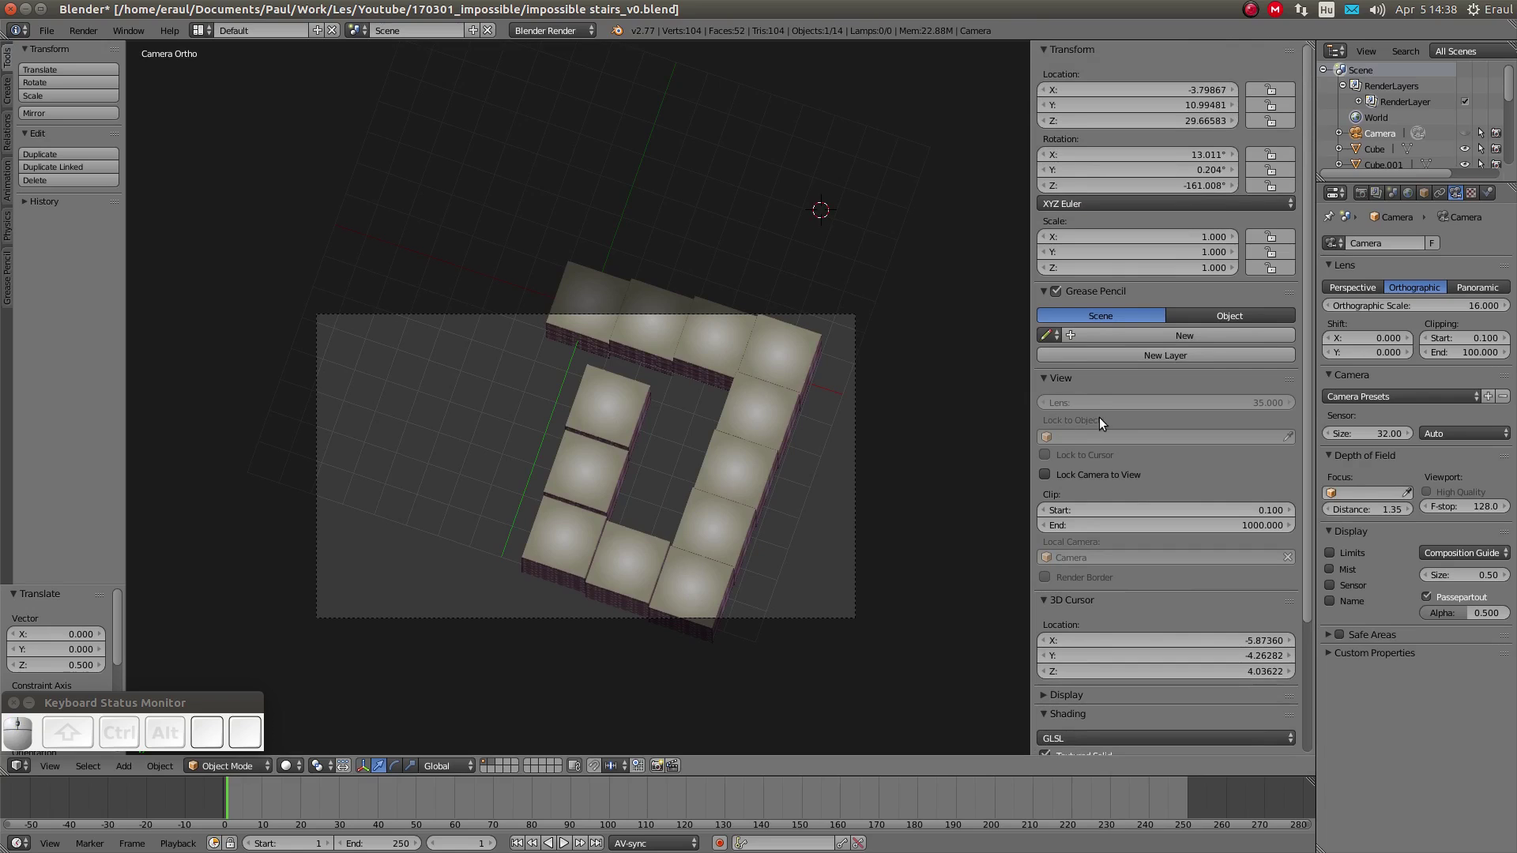
pyautogui.click(1045, 474)
pyautogui.moveTo(760, 568); pyautogui.dragTo(673, 537, button='middle')
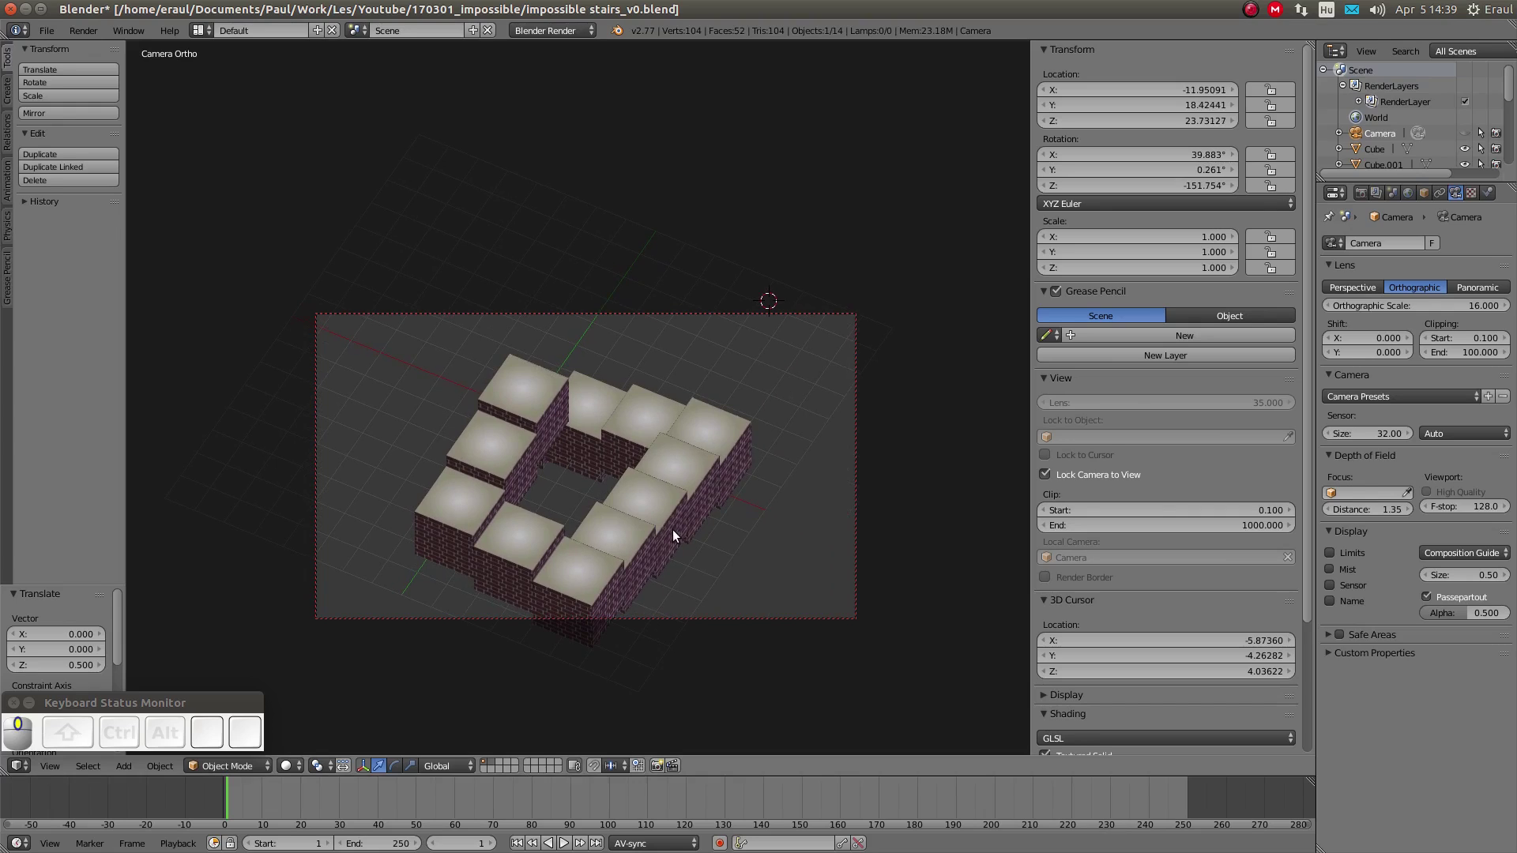
# Enter Edit Mode on the highest stair block and delete two of its faces
pyautogui.rightClick(539, 410)
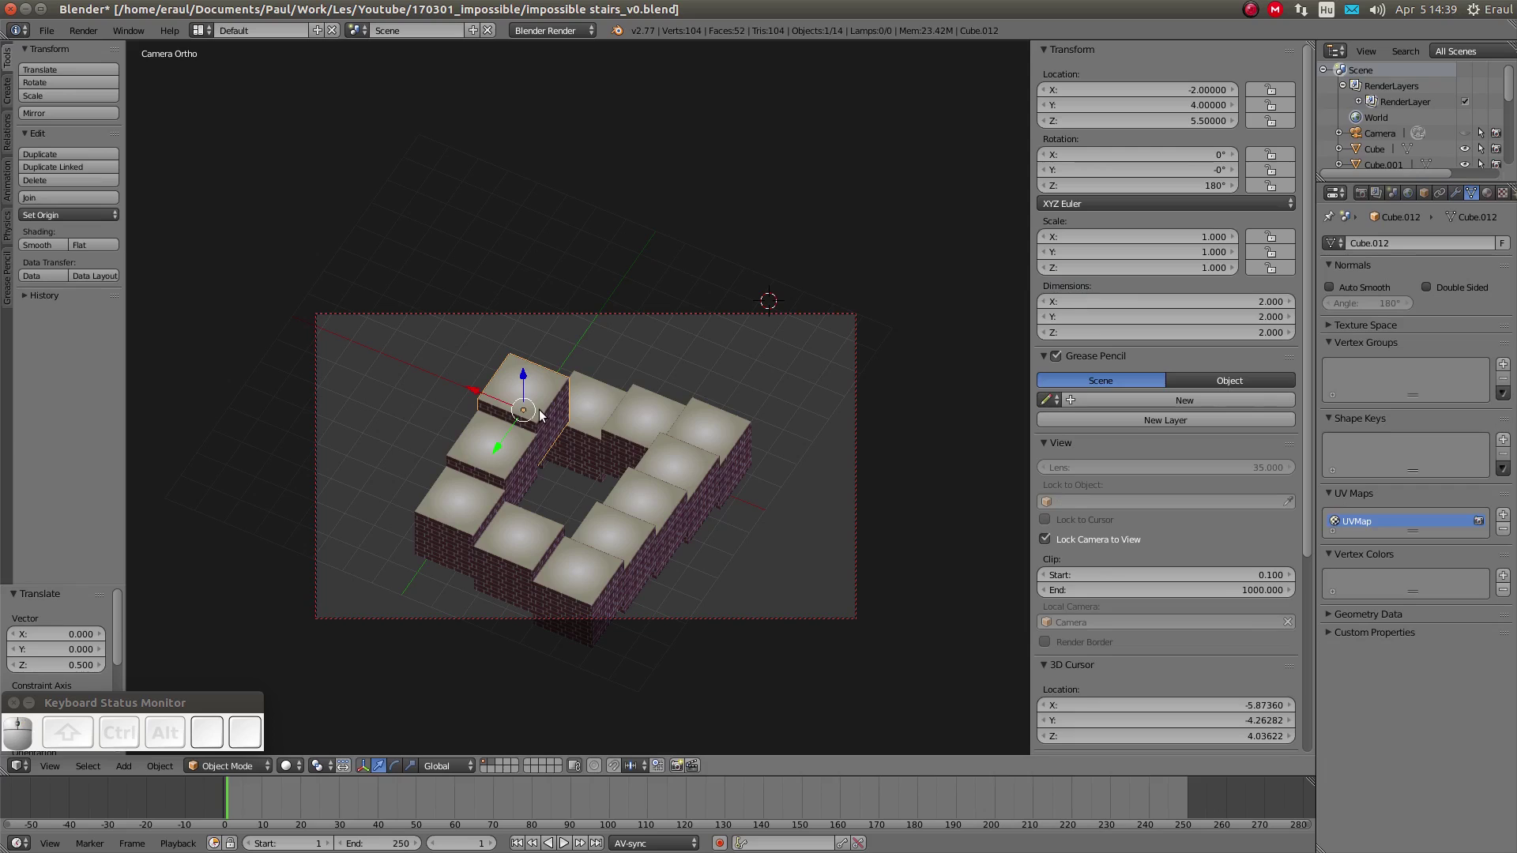
pyautogui.press('Tab')
pyautogui.rightClick(553, 424)
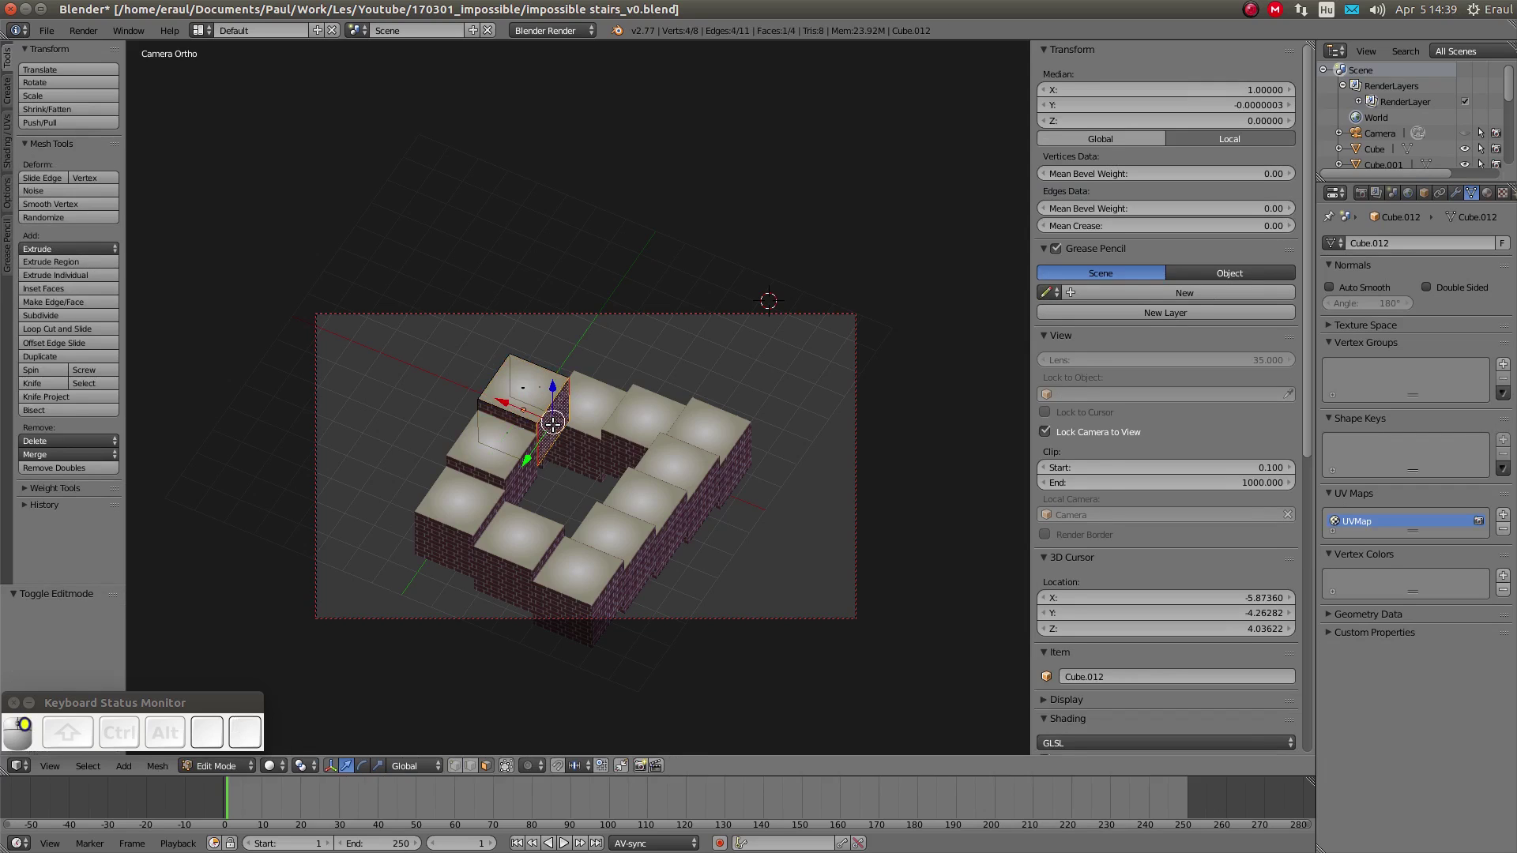
pyautogui.press('x')
pyautogui.click(551, 428)
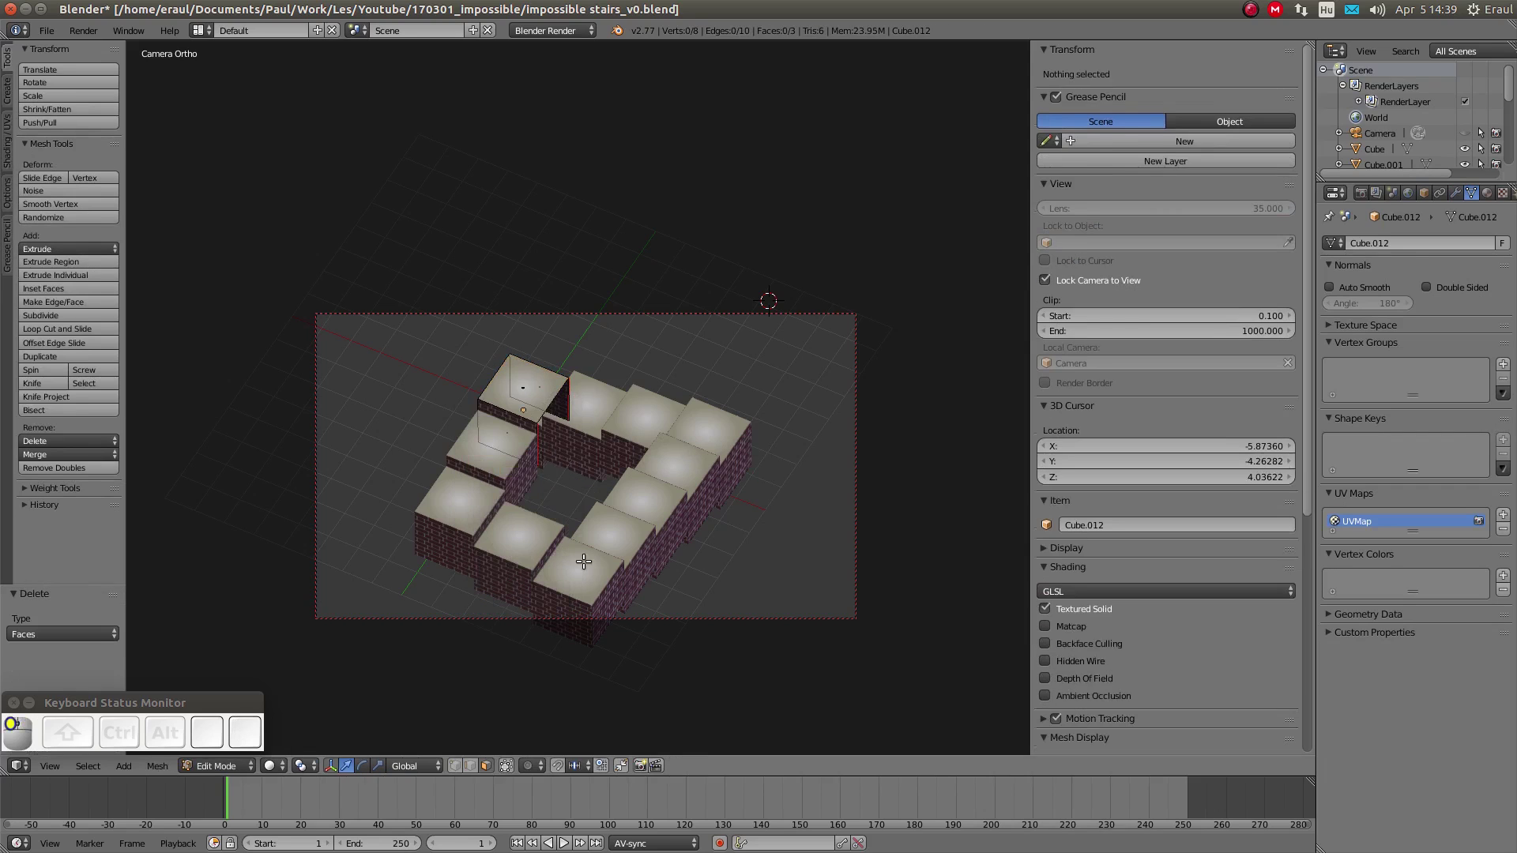
pyautogui.rightClick(549, 395)
pyautogui.press('x')
pyautogui.click(549, 395)
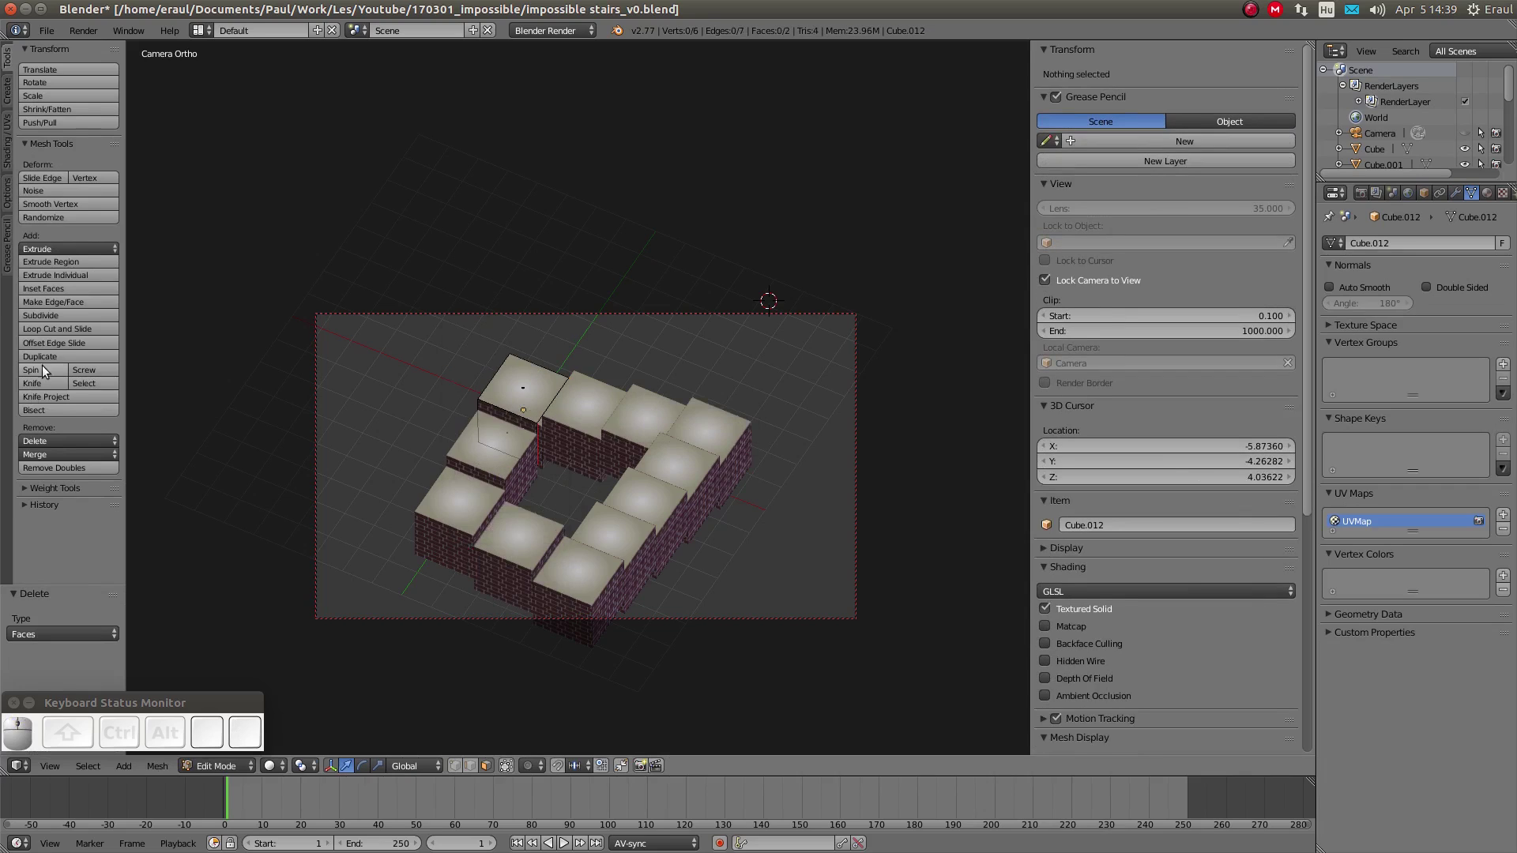
# Subdivide an edge of the trimmed block and slide the new vertex along X
pyautogui.click(472, 765)
pyautogui.rightClick(553, 400)
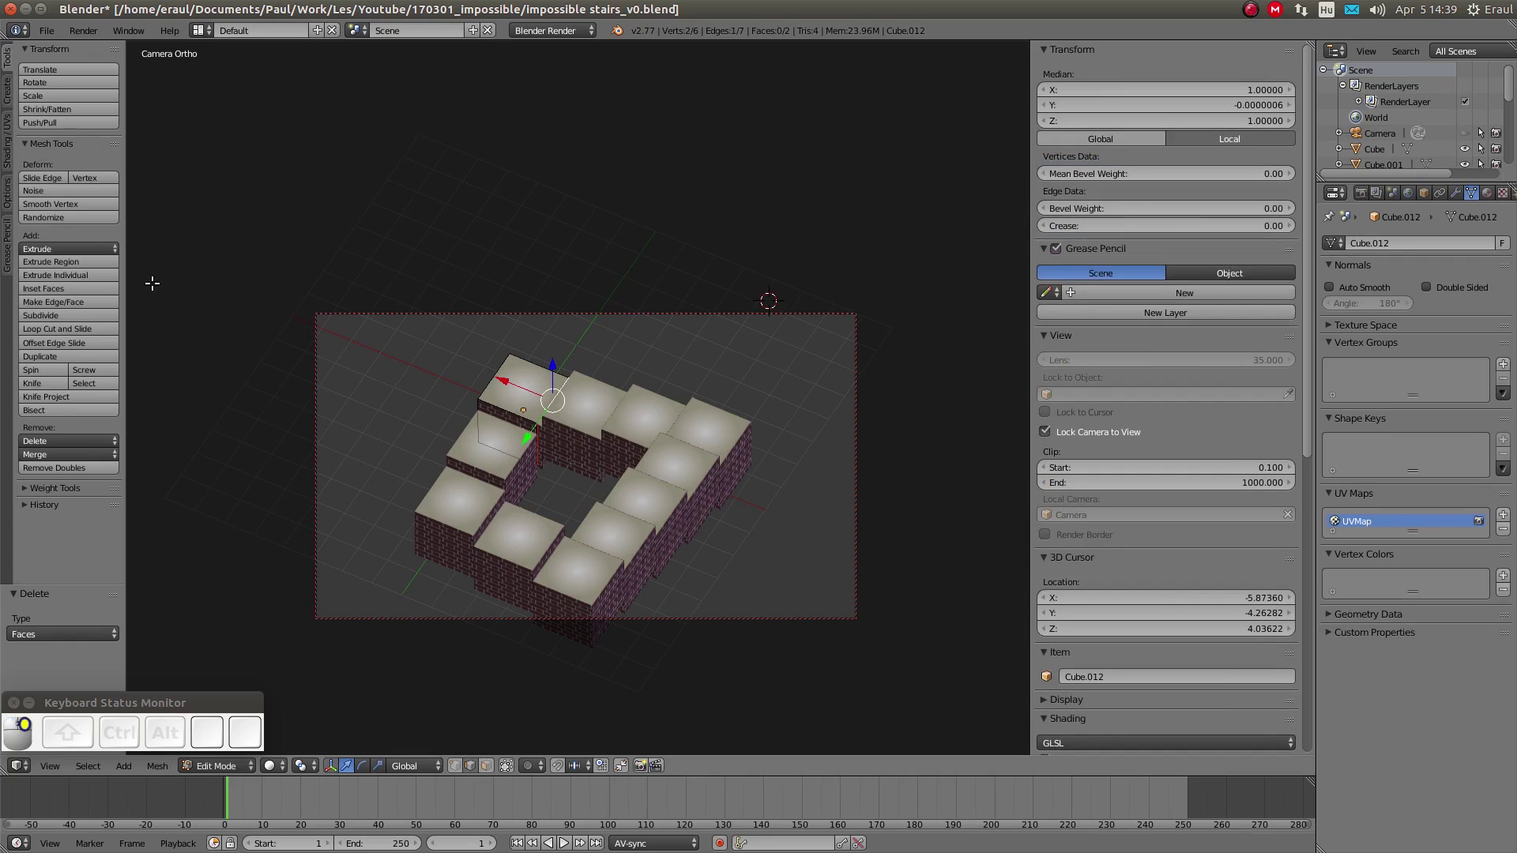
pyautogui.click(69, 315)
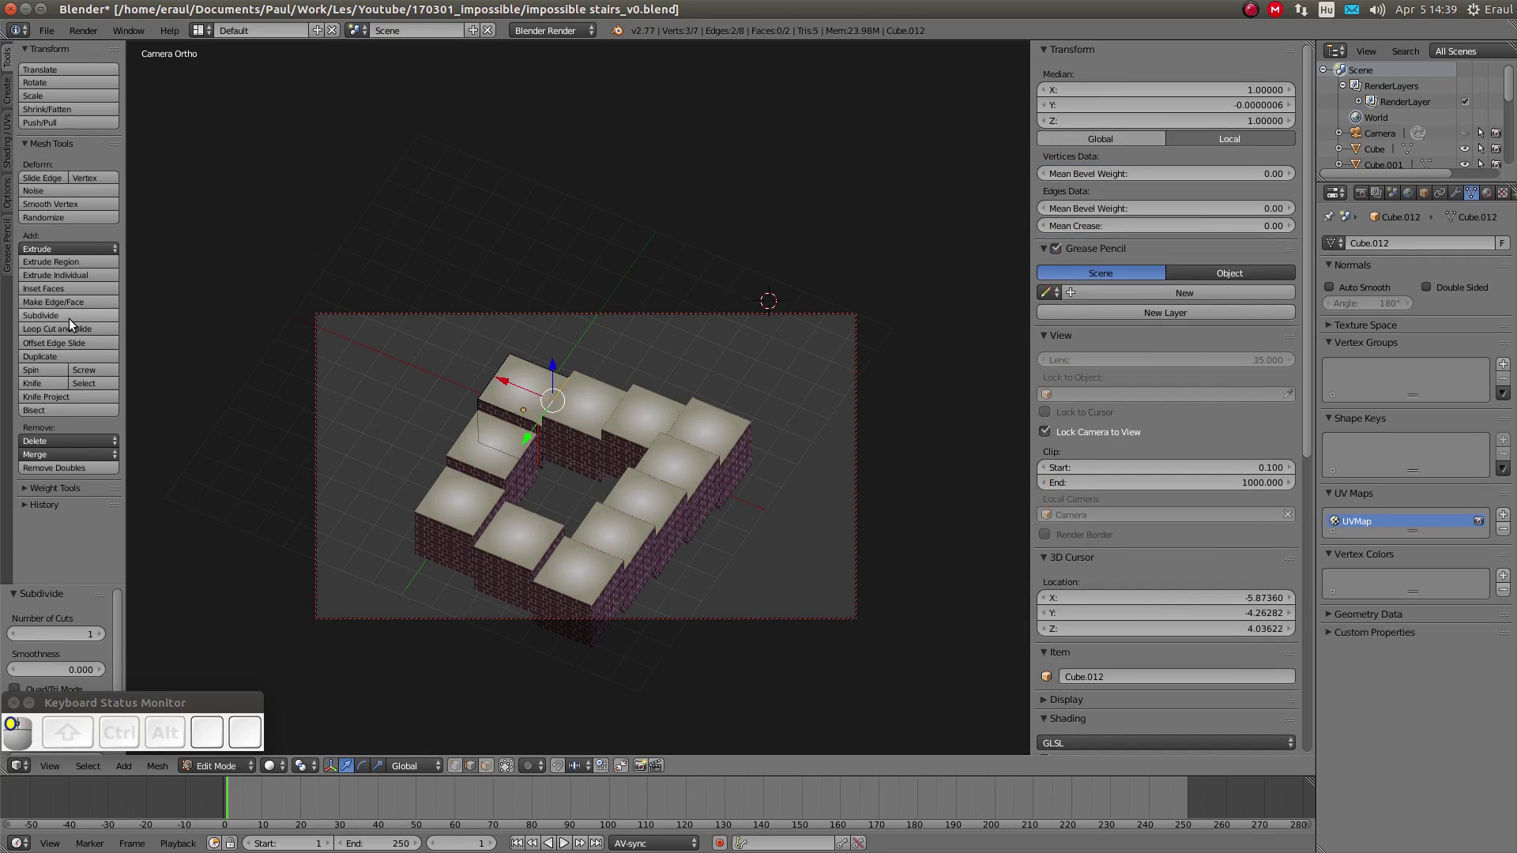
pyautogui.scroll(2, 607, 375)
pyautogui.moveTo(607, 374); pyautogui.dragTo(620, 443, button='middle')
pyautogui.scroll(4, 618, 380)
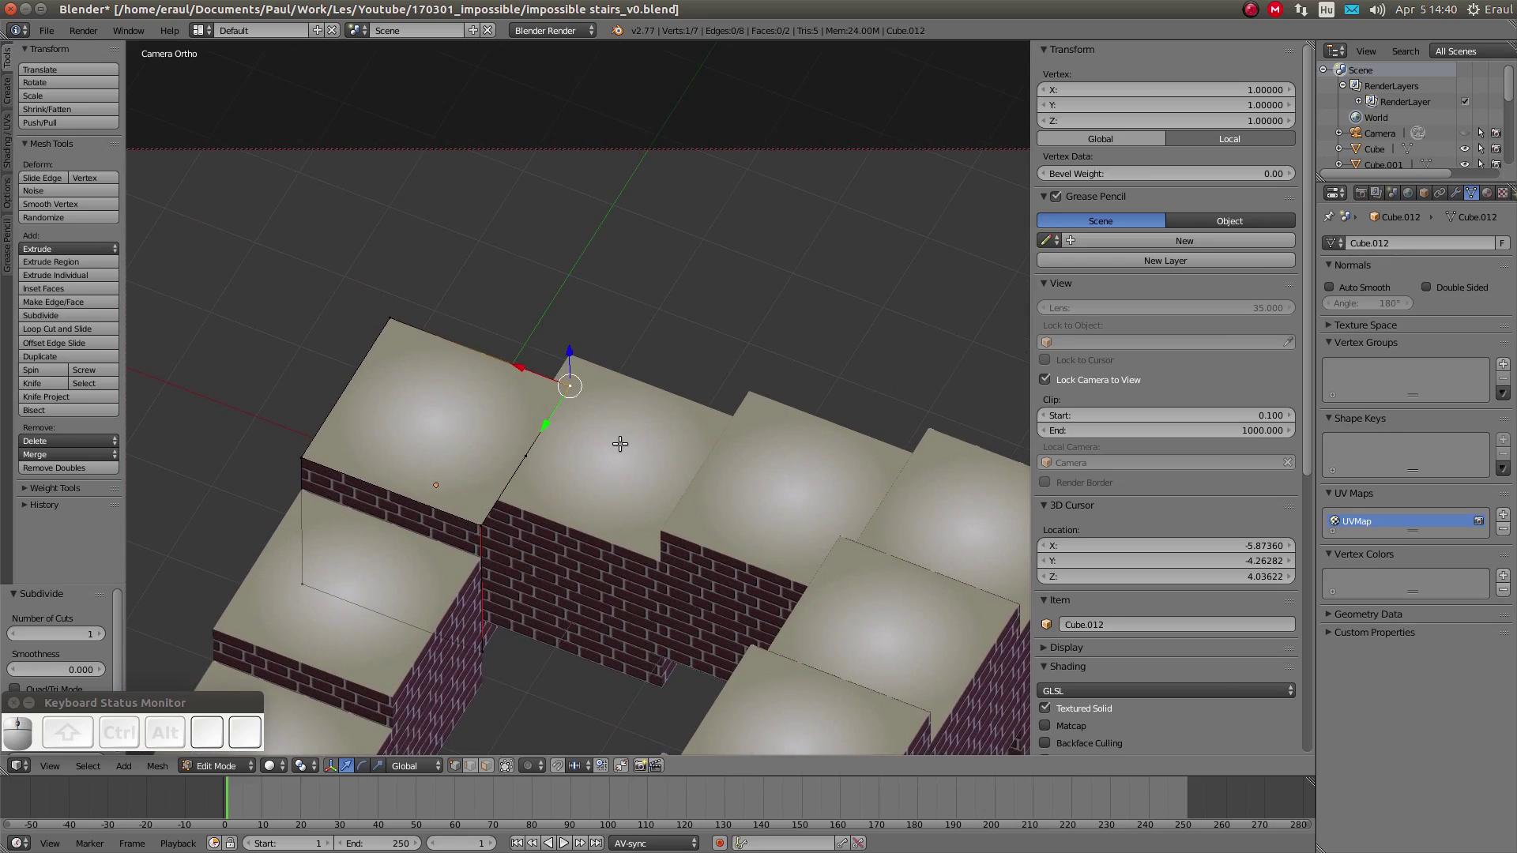
pyautogui.press('g')
pyautogui.press('x')
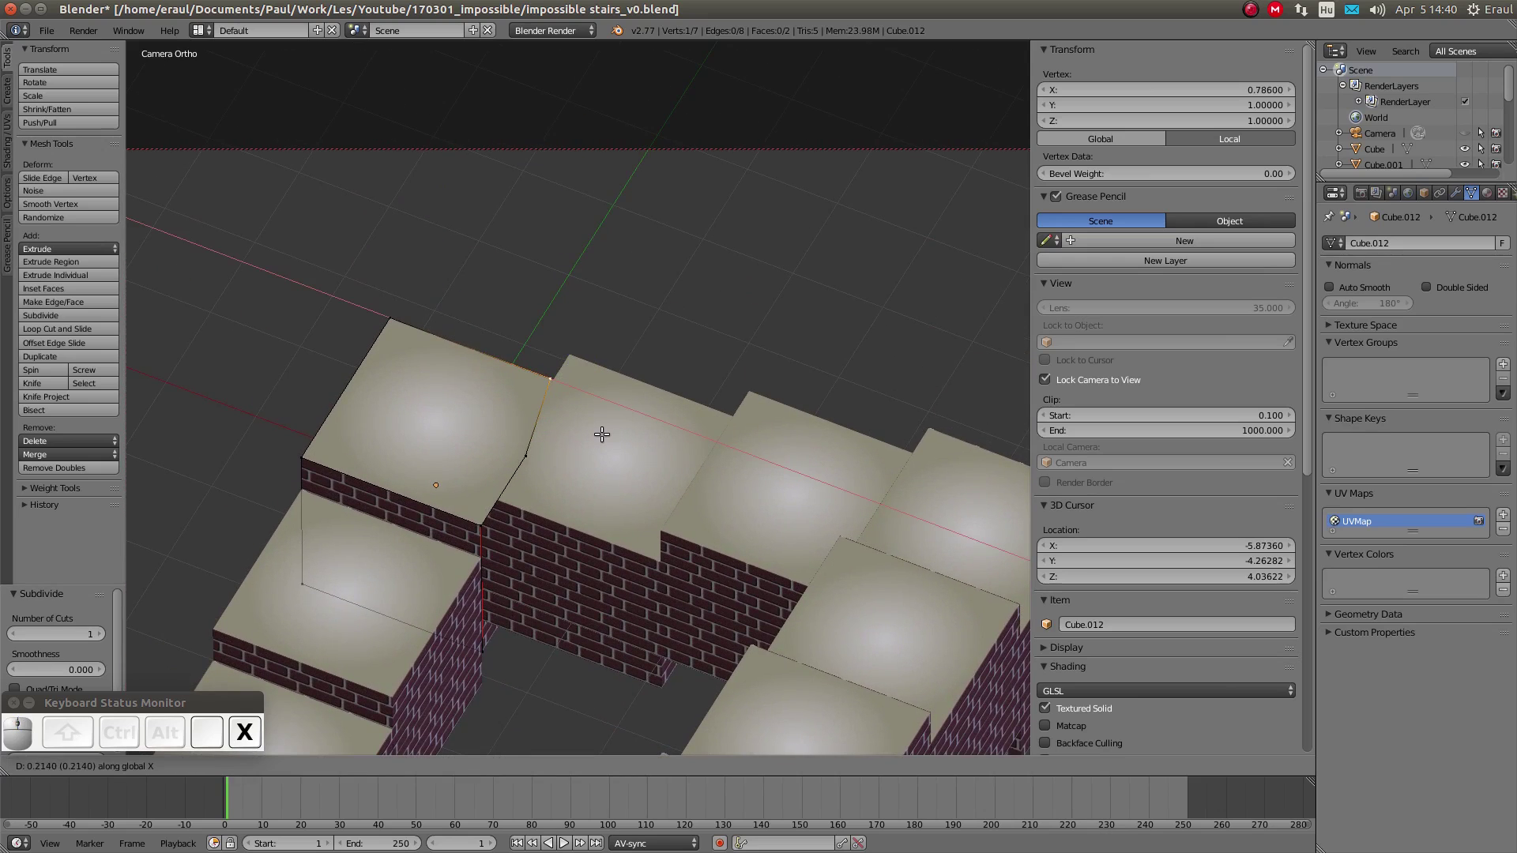
pyautogui.click(605, 431)
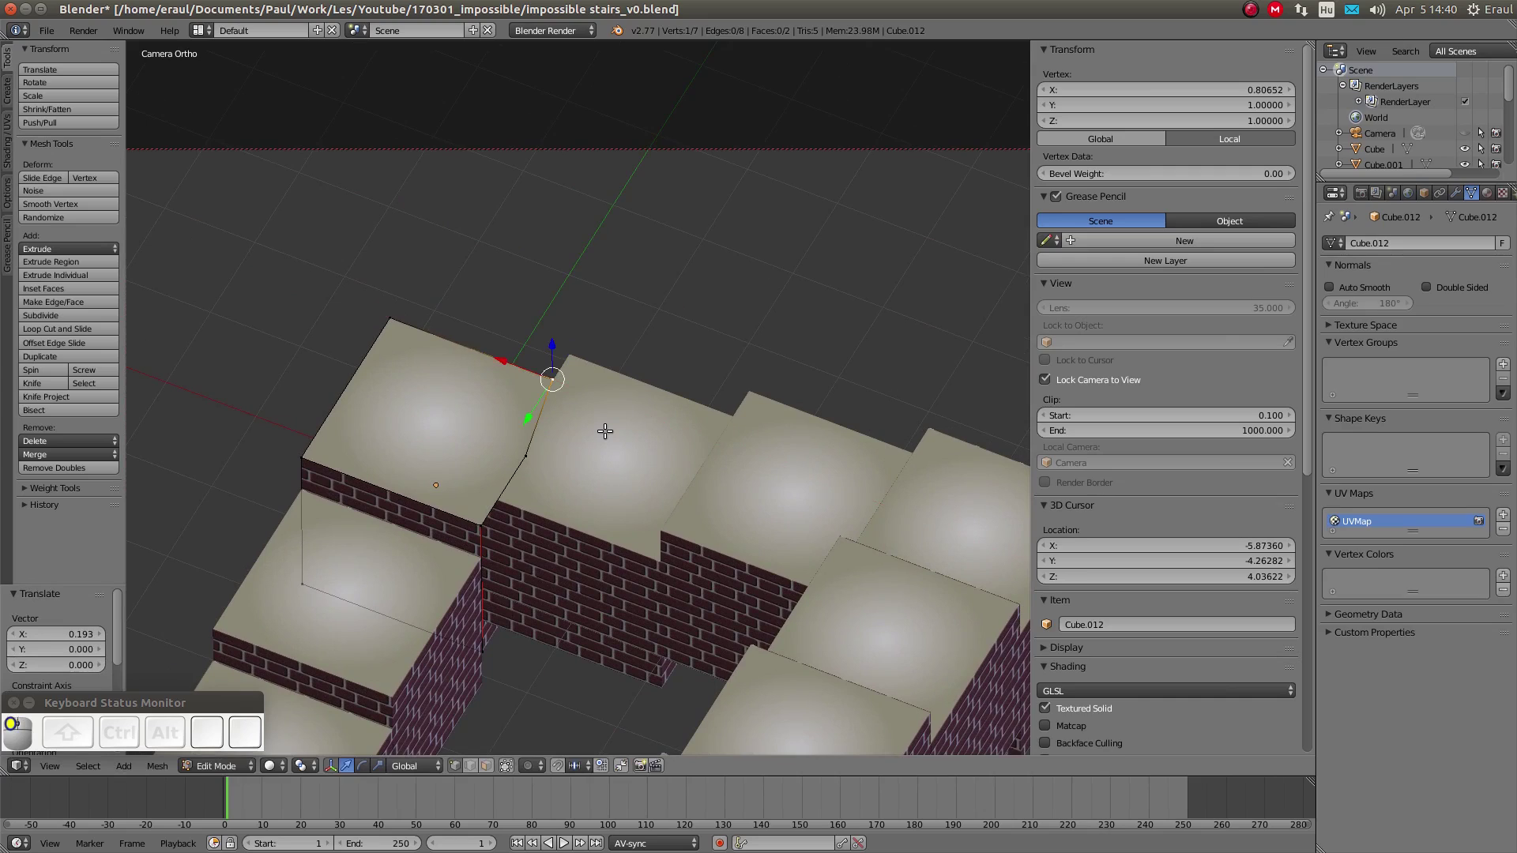
# Move the top-face corner vertices along X and Y, bringing one to local Y 1.0
pyautogui.rightClick(527, 458)
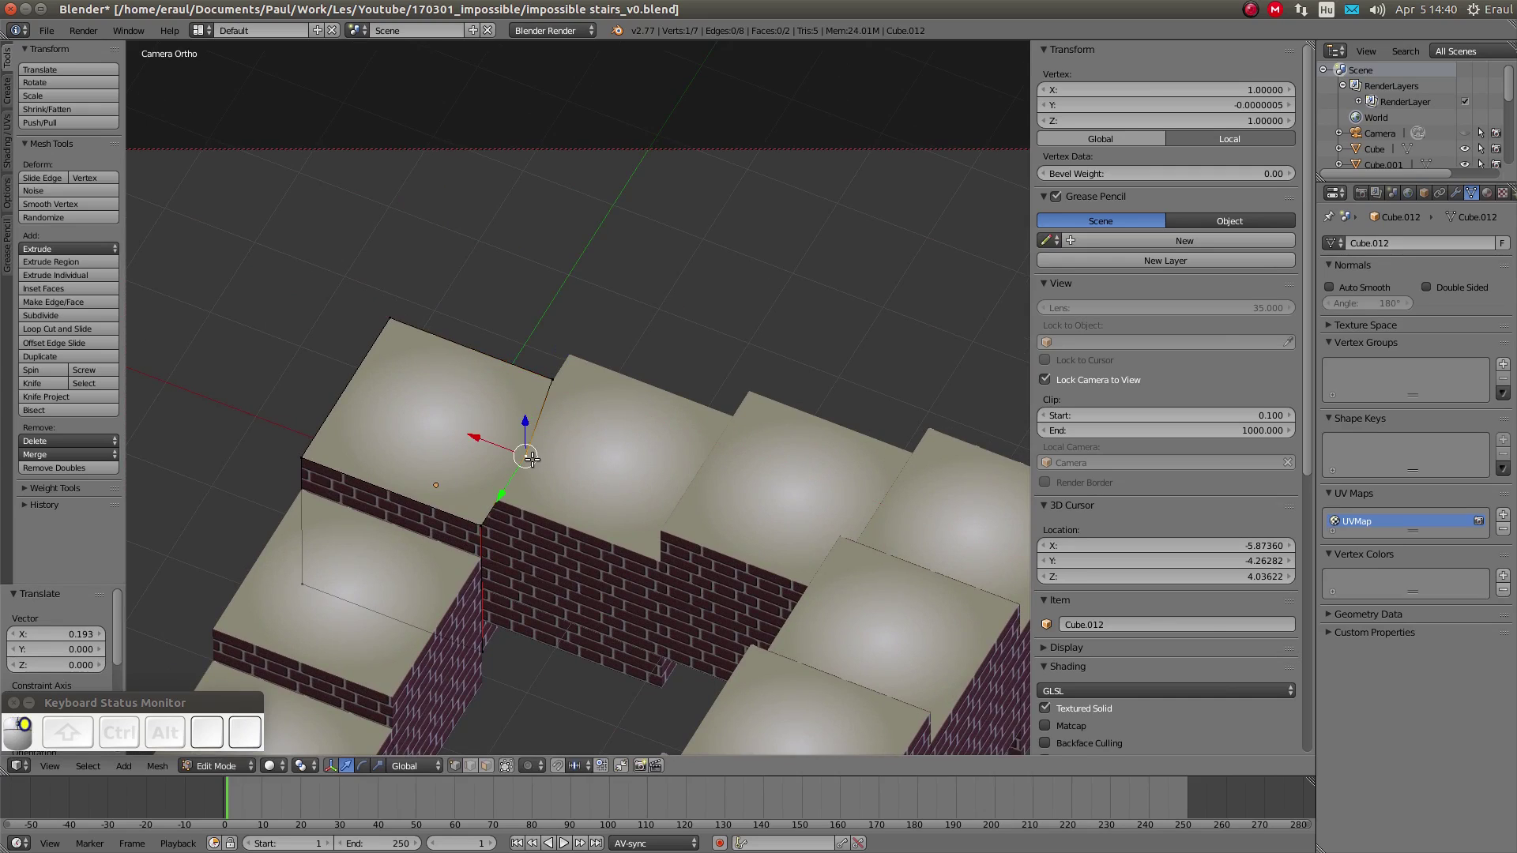
pyautogui.press('g')
pyautogui.press('x')
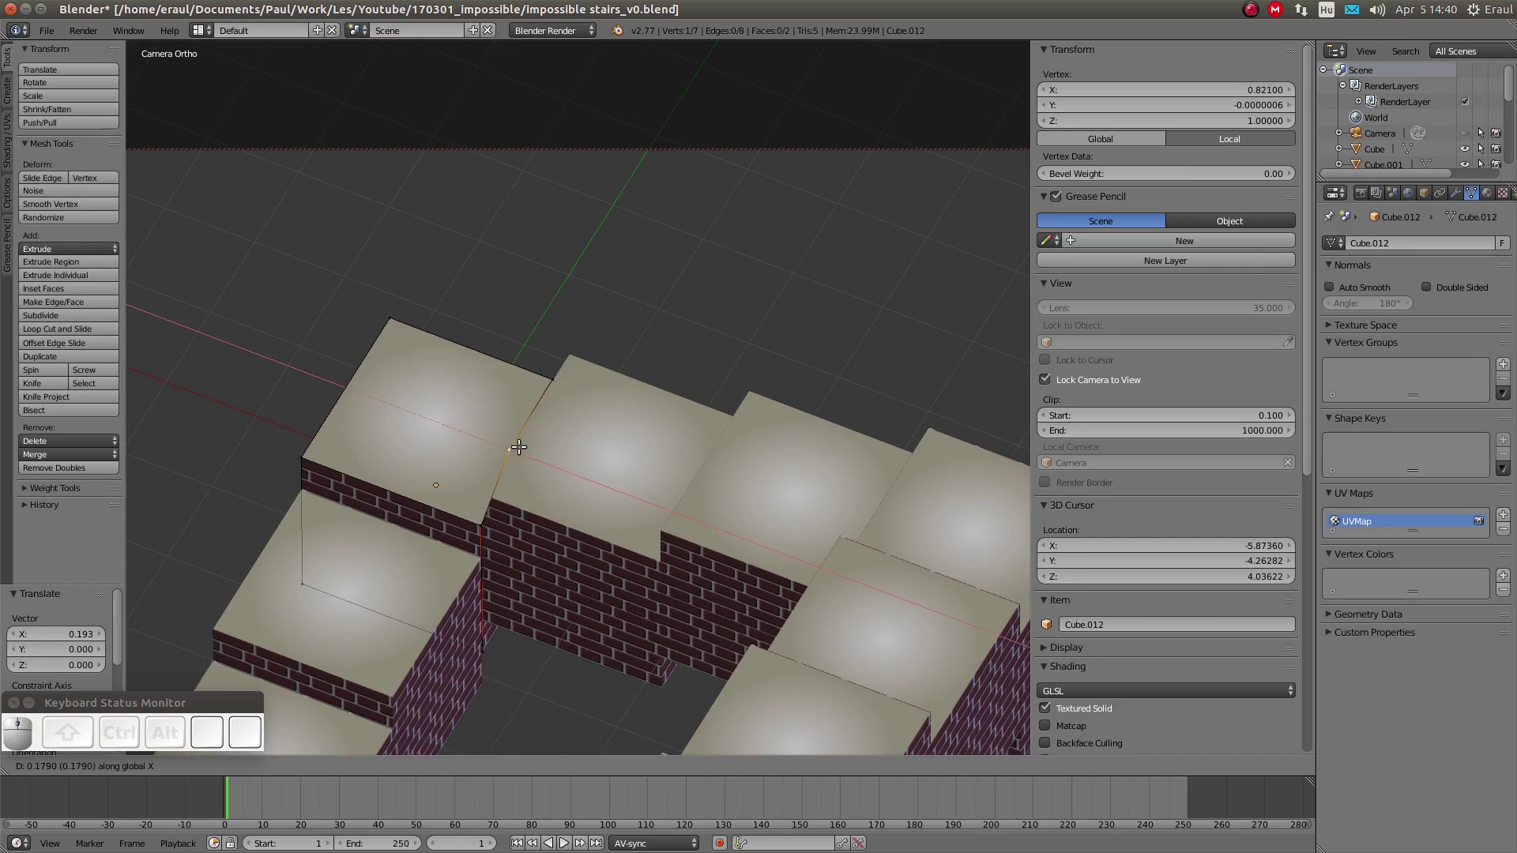
pyautogui.click(519, 447)
pyautogui.press('g')
pyautogui.press('y')
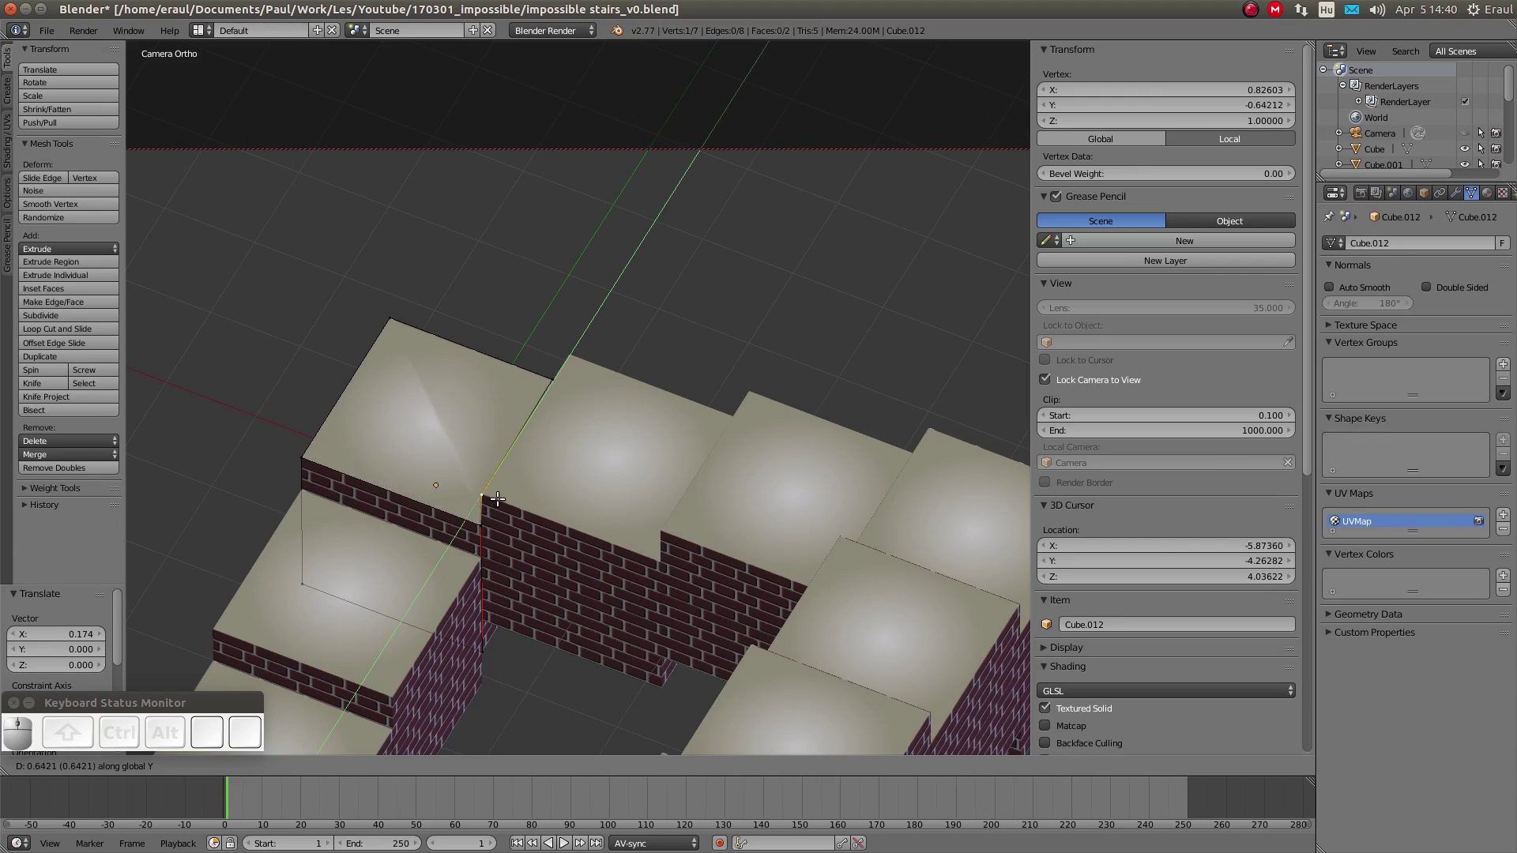
pyautogui.click(498, 498)
pyautogui.rightClick(555, 383)
pyautogui.press('g')
pyautogui.press('x')
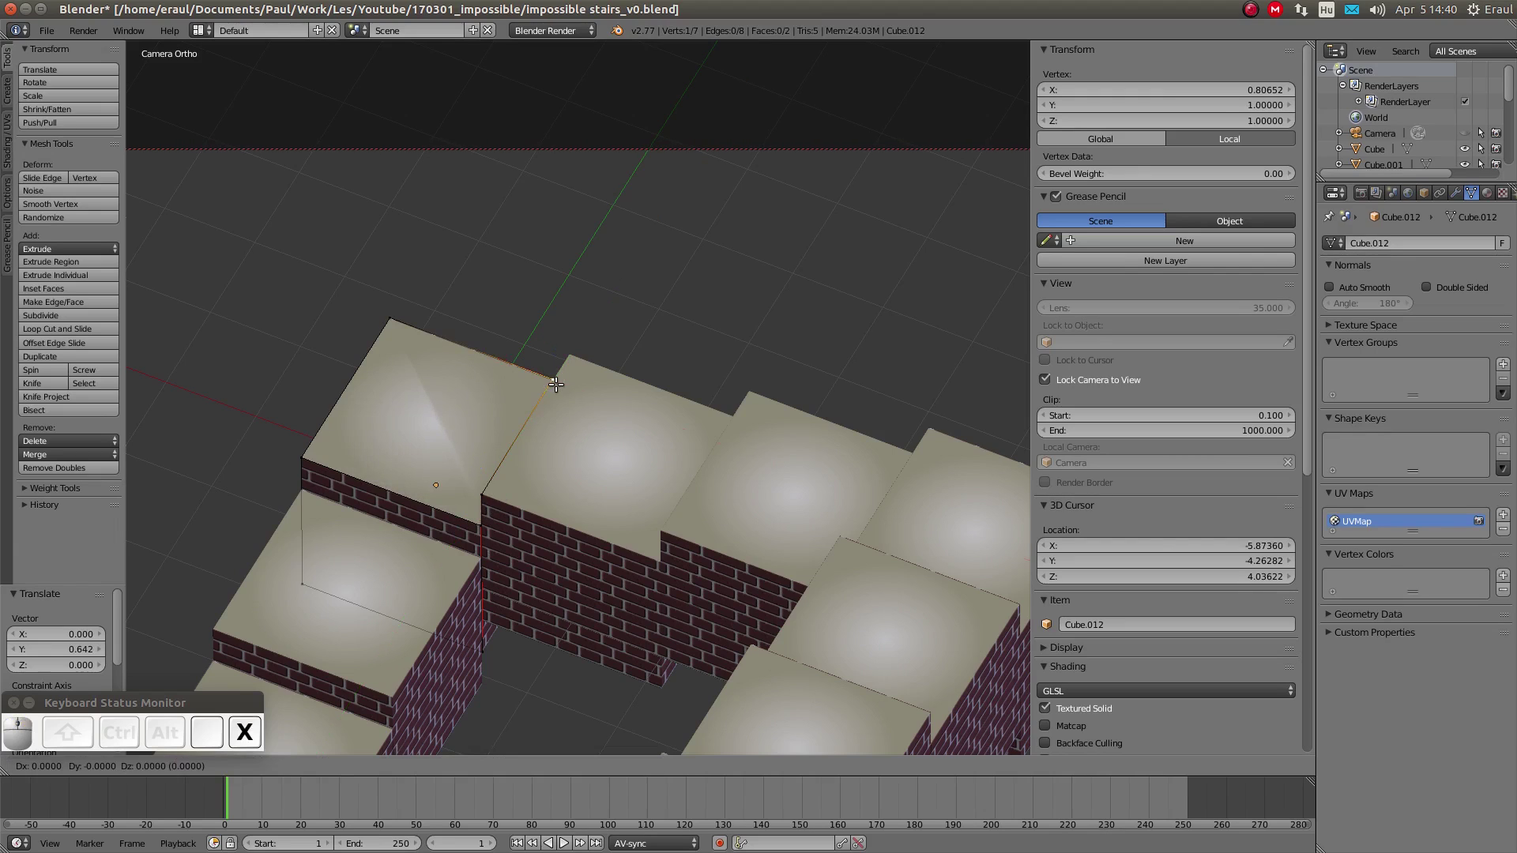
pyautogui.click(555, 384)
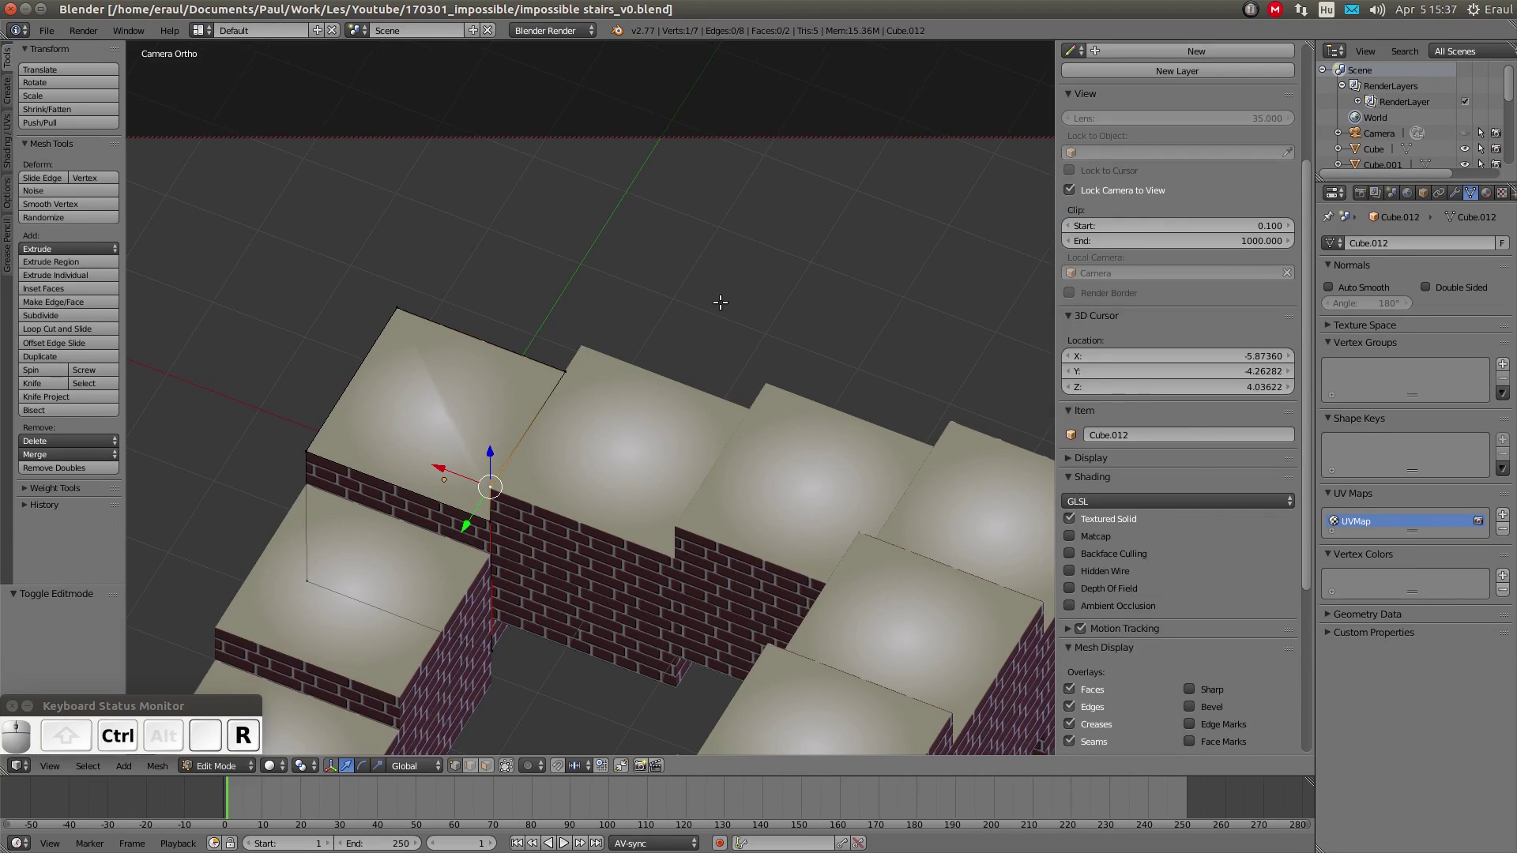
# Turn off Lock Camera to View, switch to top view, and split off a UV/Image Editor
pyautogui.click(1071, 189)
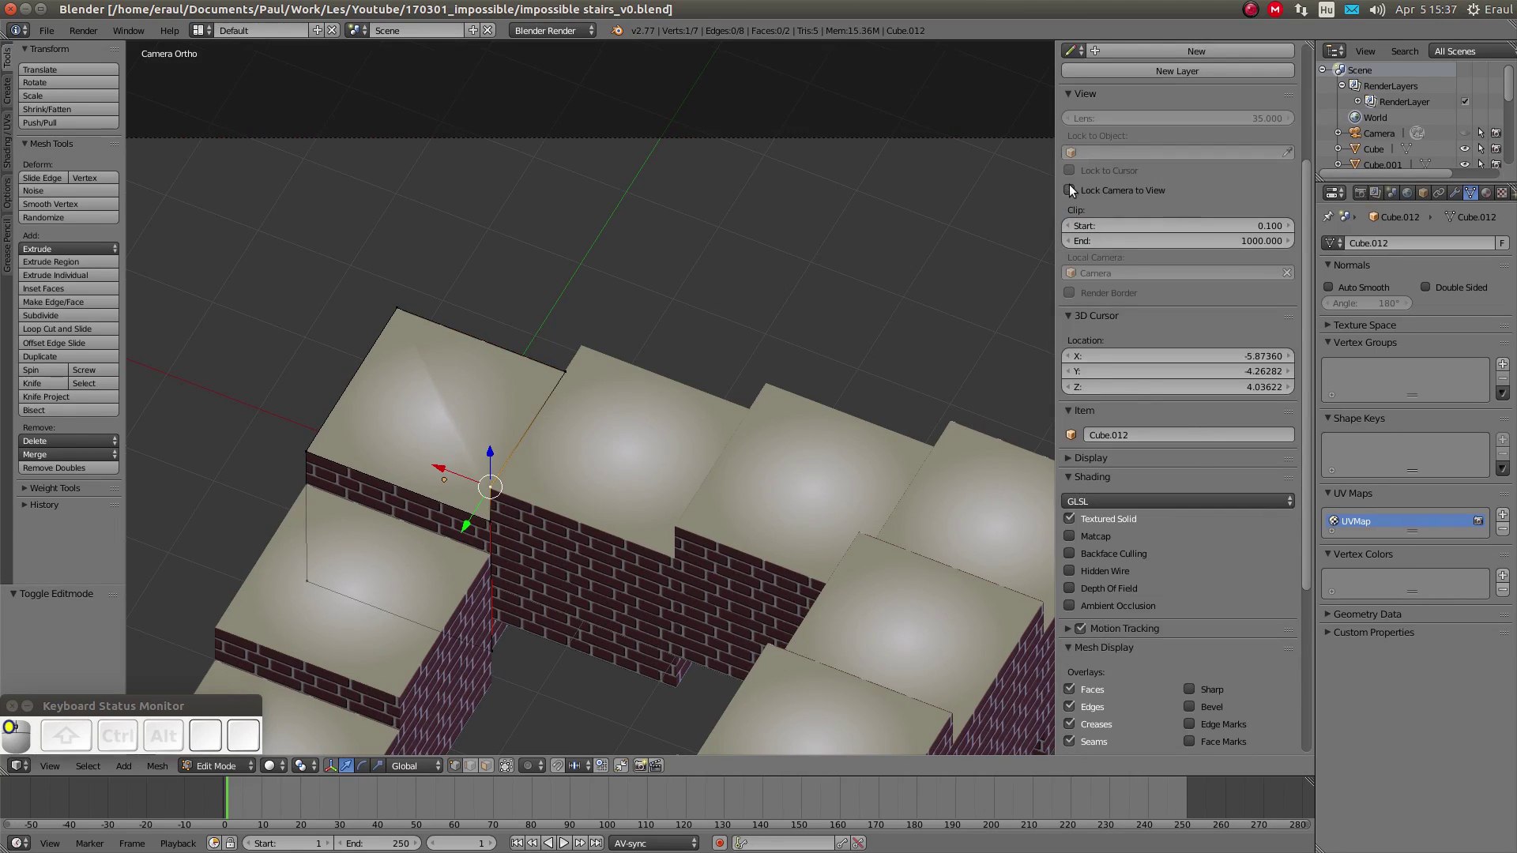
pyautogui.press('KP_7')
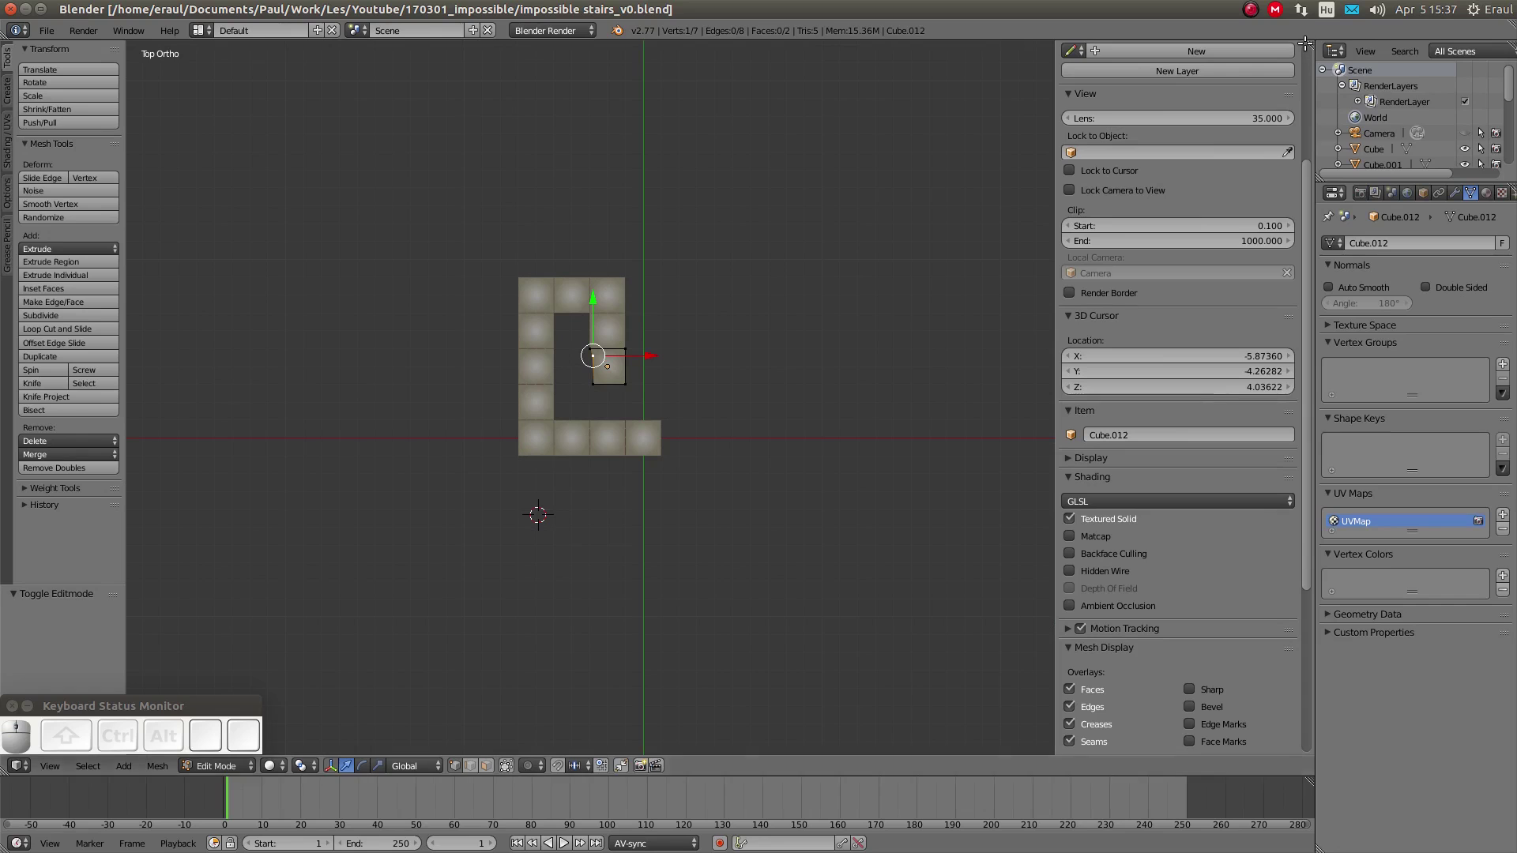
pyautogui.moveTo(1315, 49); pyautogui.dragTo(916, 107)
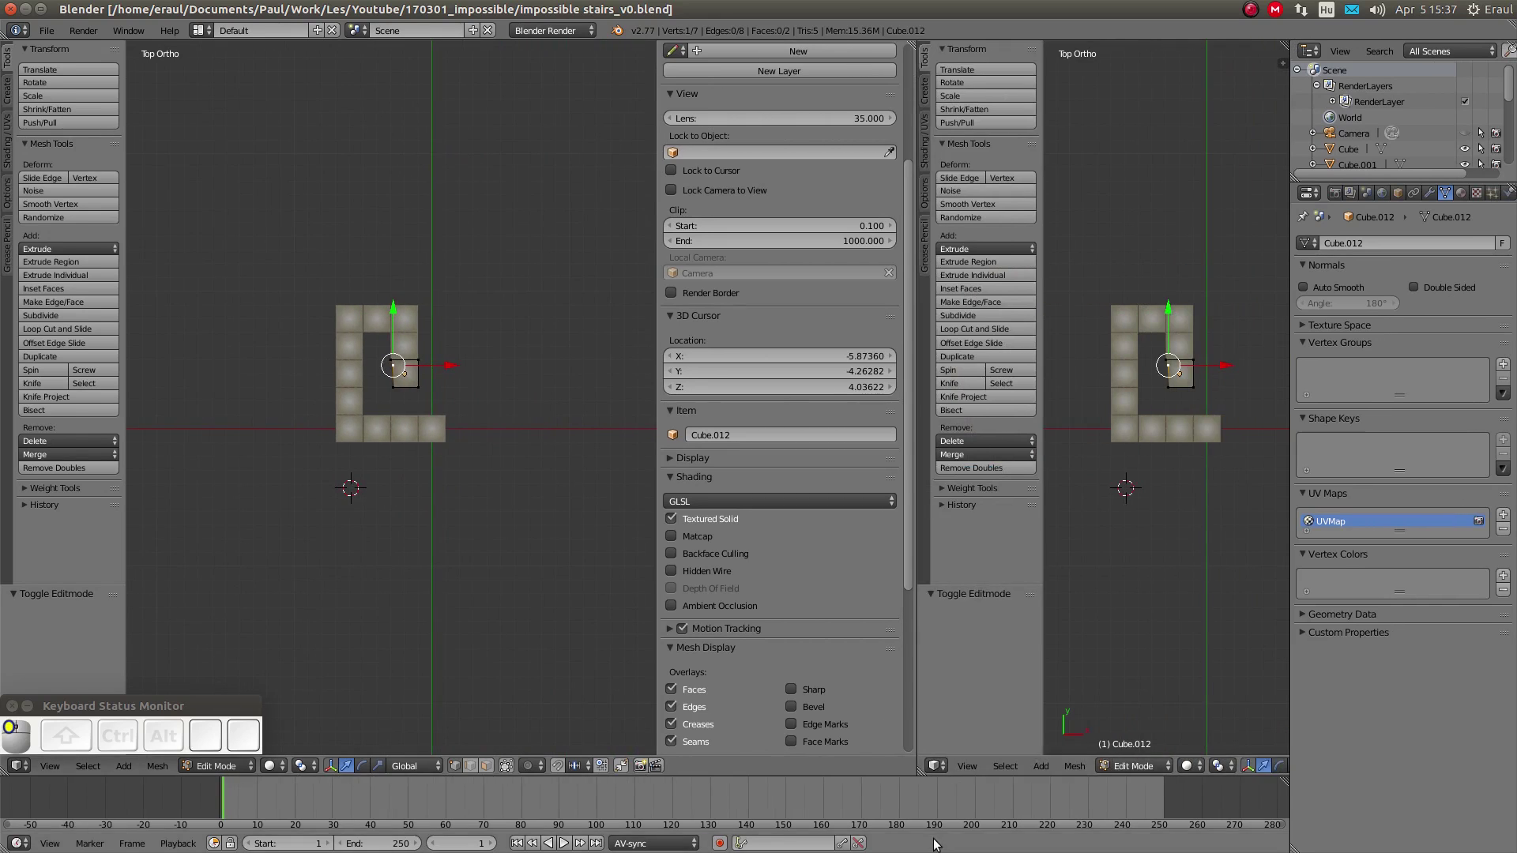
pyautogui.click(936, 766)
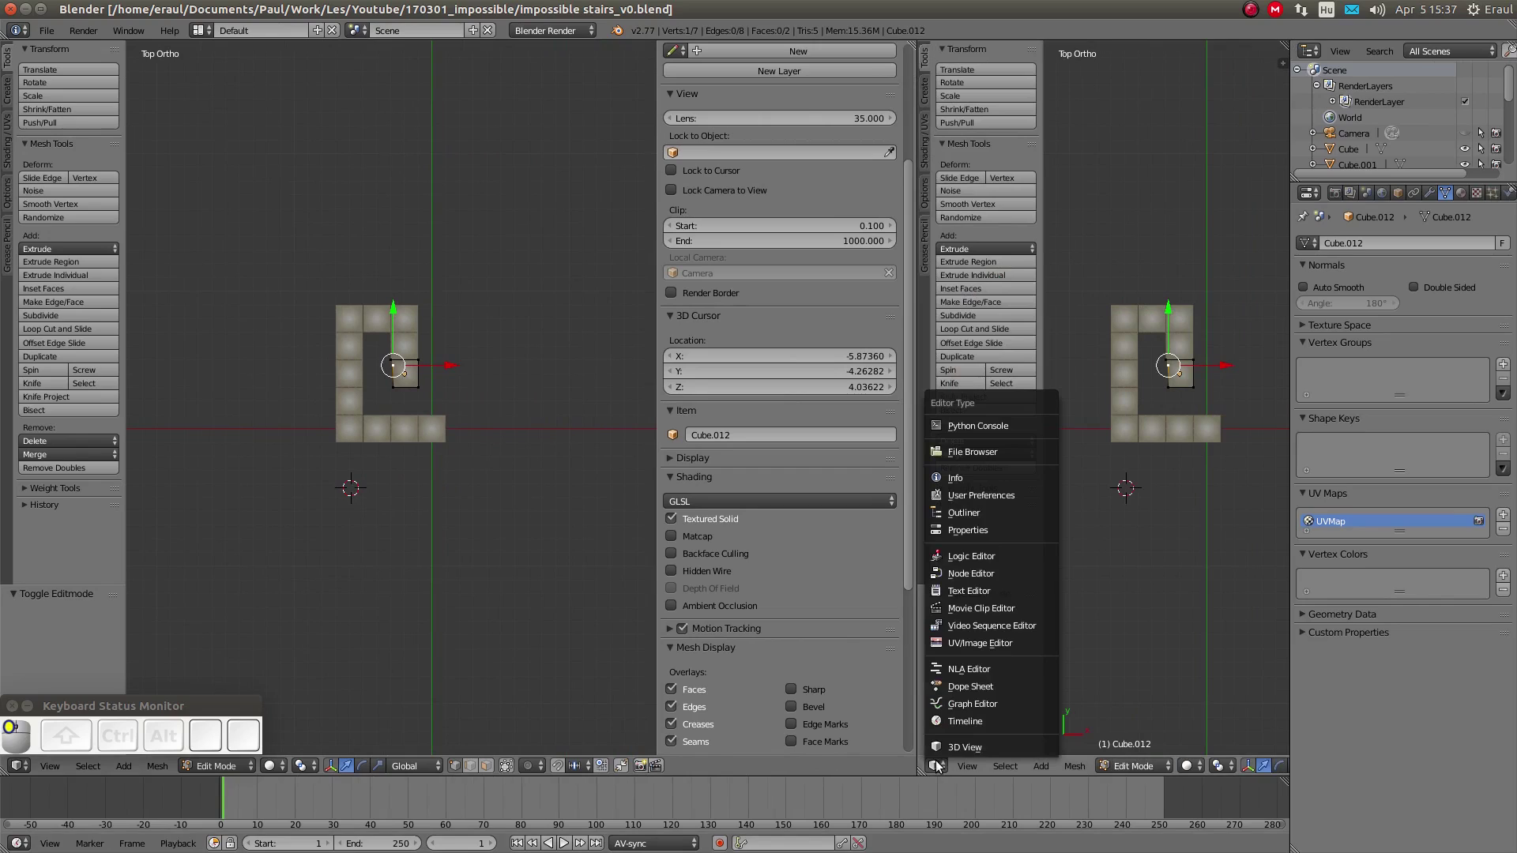
pyautogui.click(980, 642)
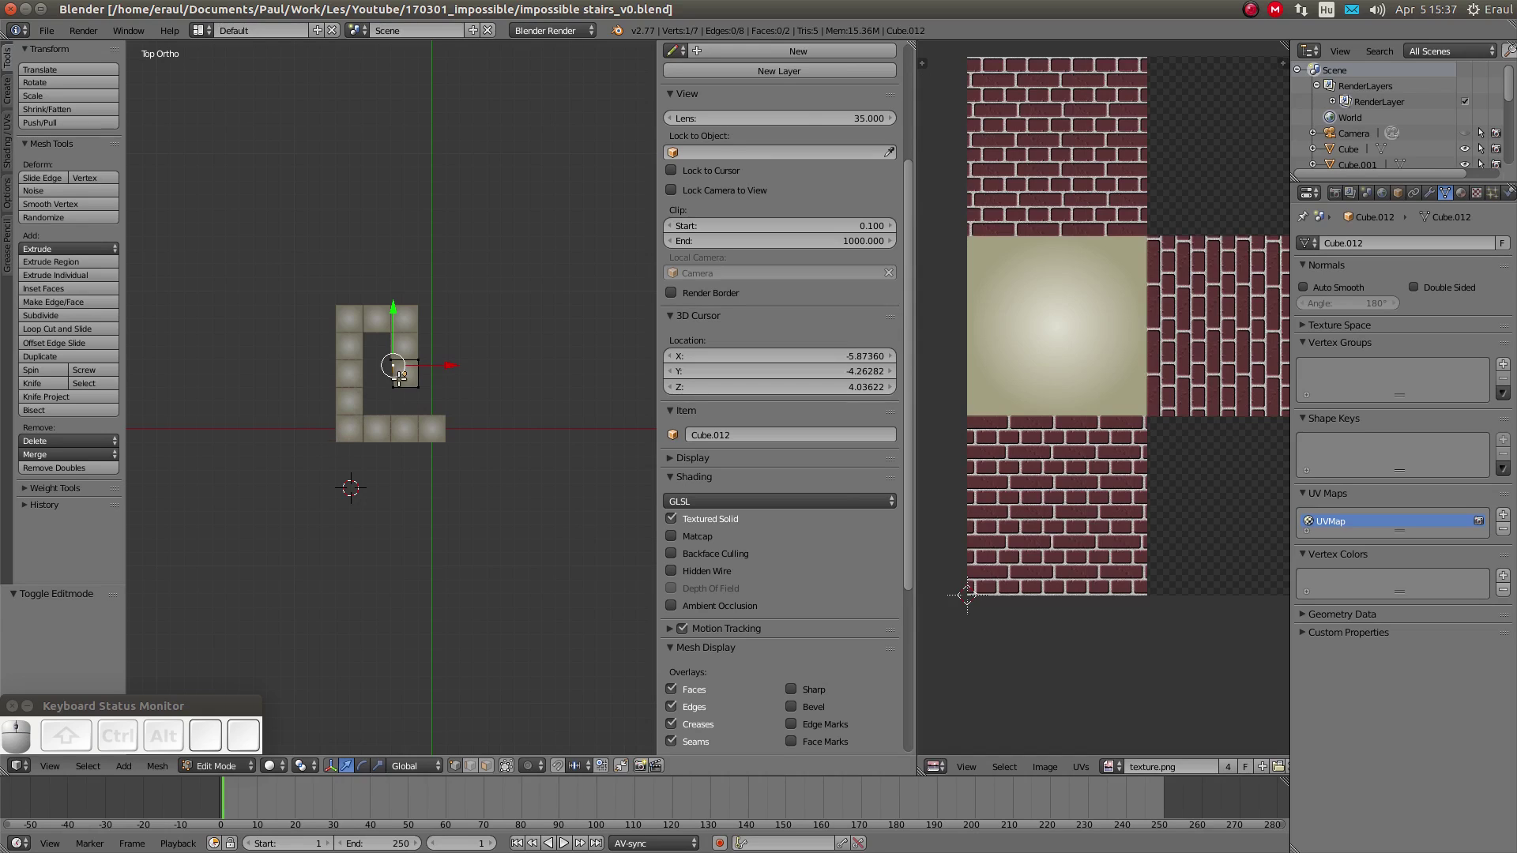
# Select all of Cube.012's mesh to show its UVs over texture.png
pyautogui.press('a')
pyautogui.press('a')
pyautogui.scroll(7, 417, 377)
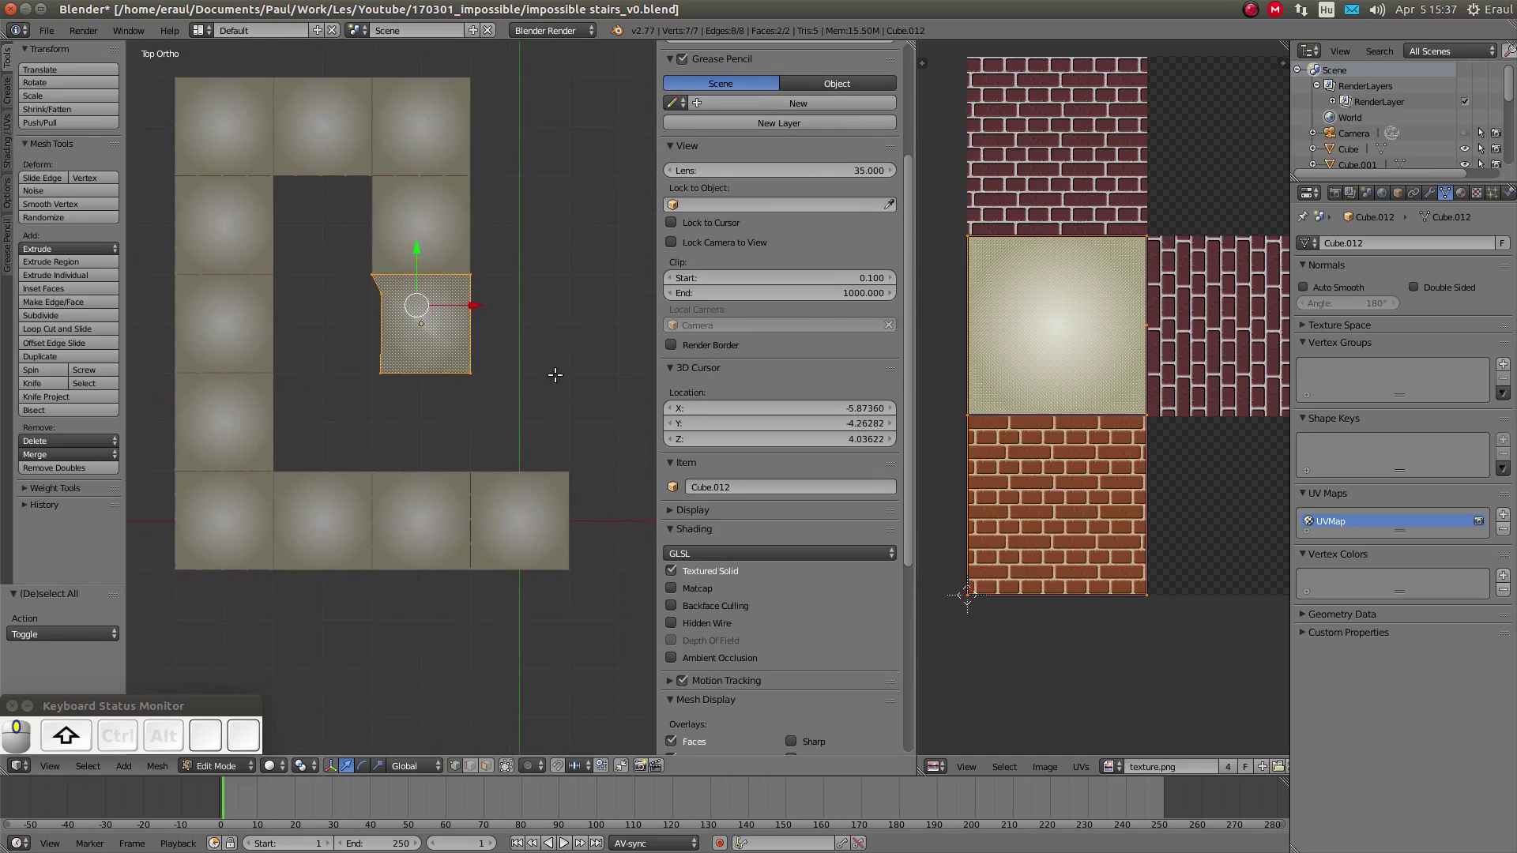
pyautogui.hotkey('ctrl', 'r')
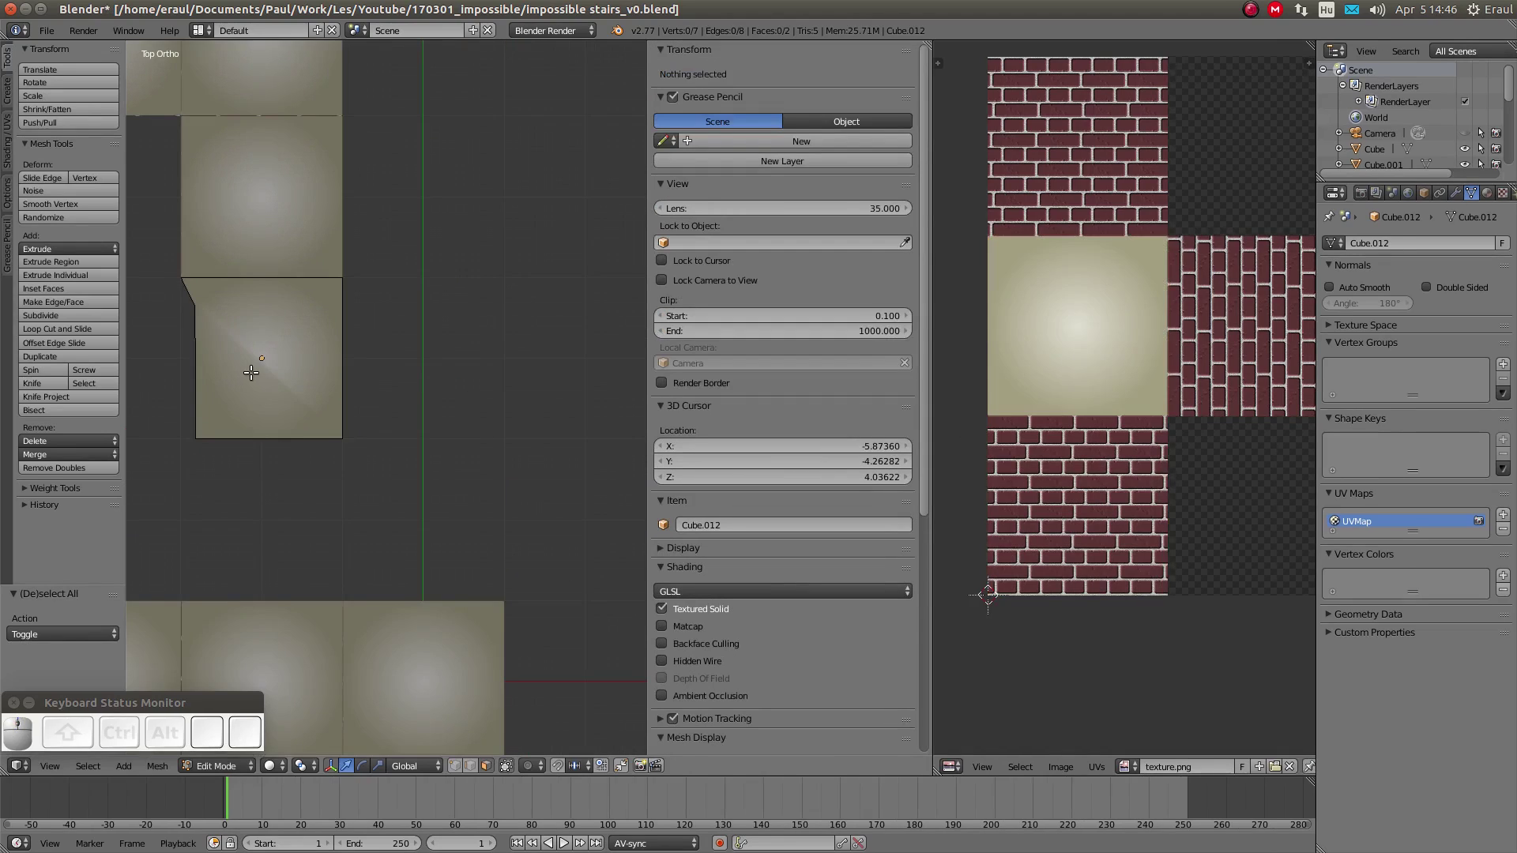
pyautogui.rightClick(258, 359)
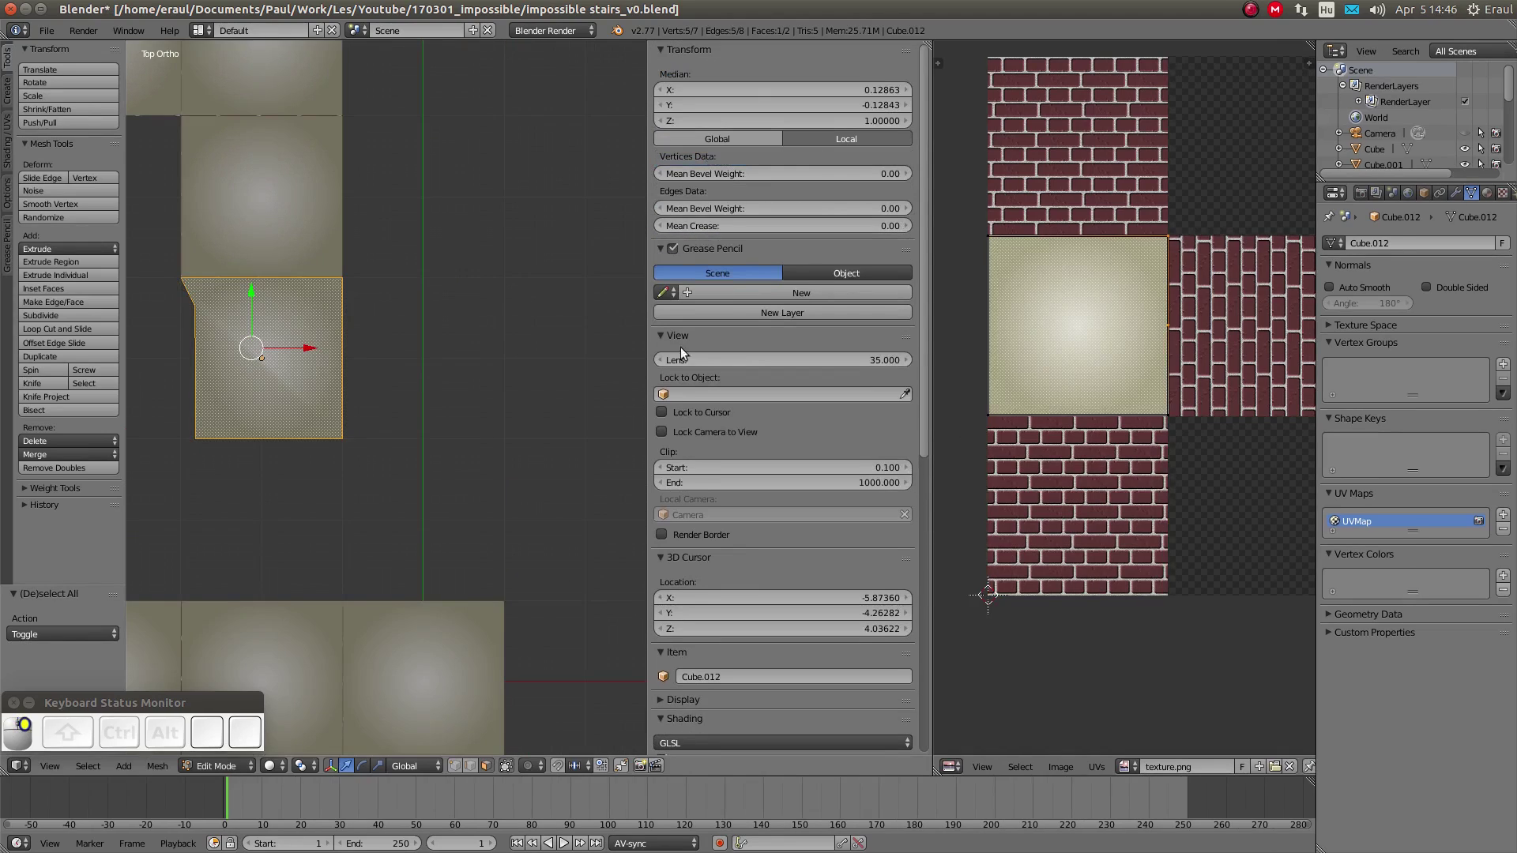
# Move one top-face UV vertex along Y, then it and the top-right vertex left along X, and deselect
pyautogui.rightClick(1168, 326)
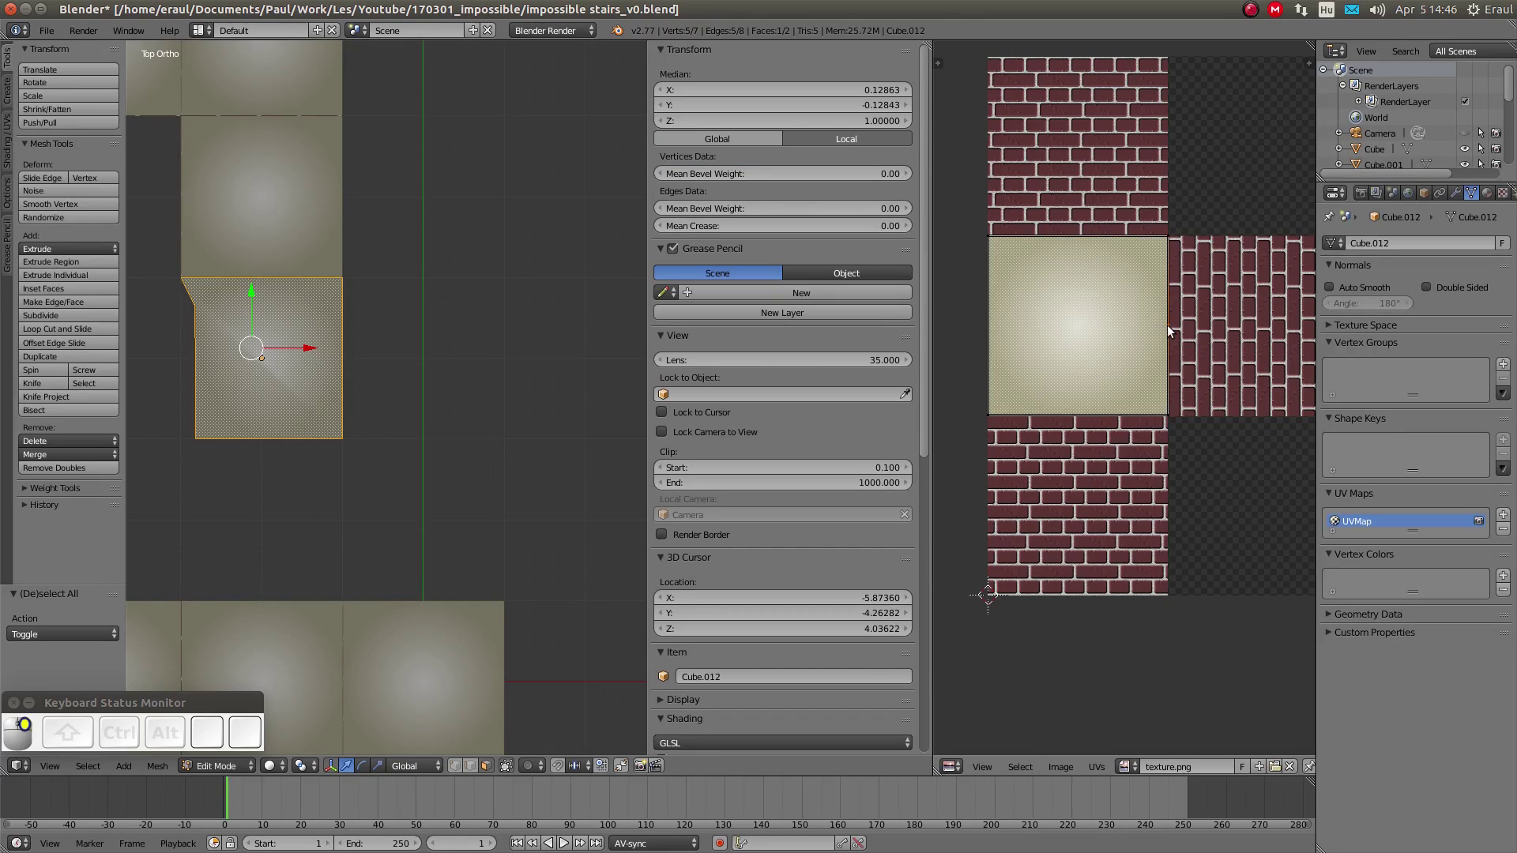
pyautogui.press('g')
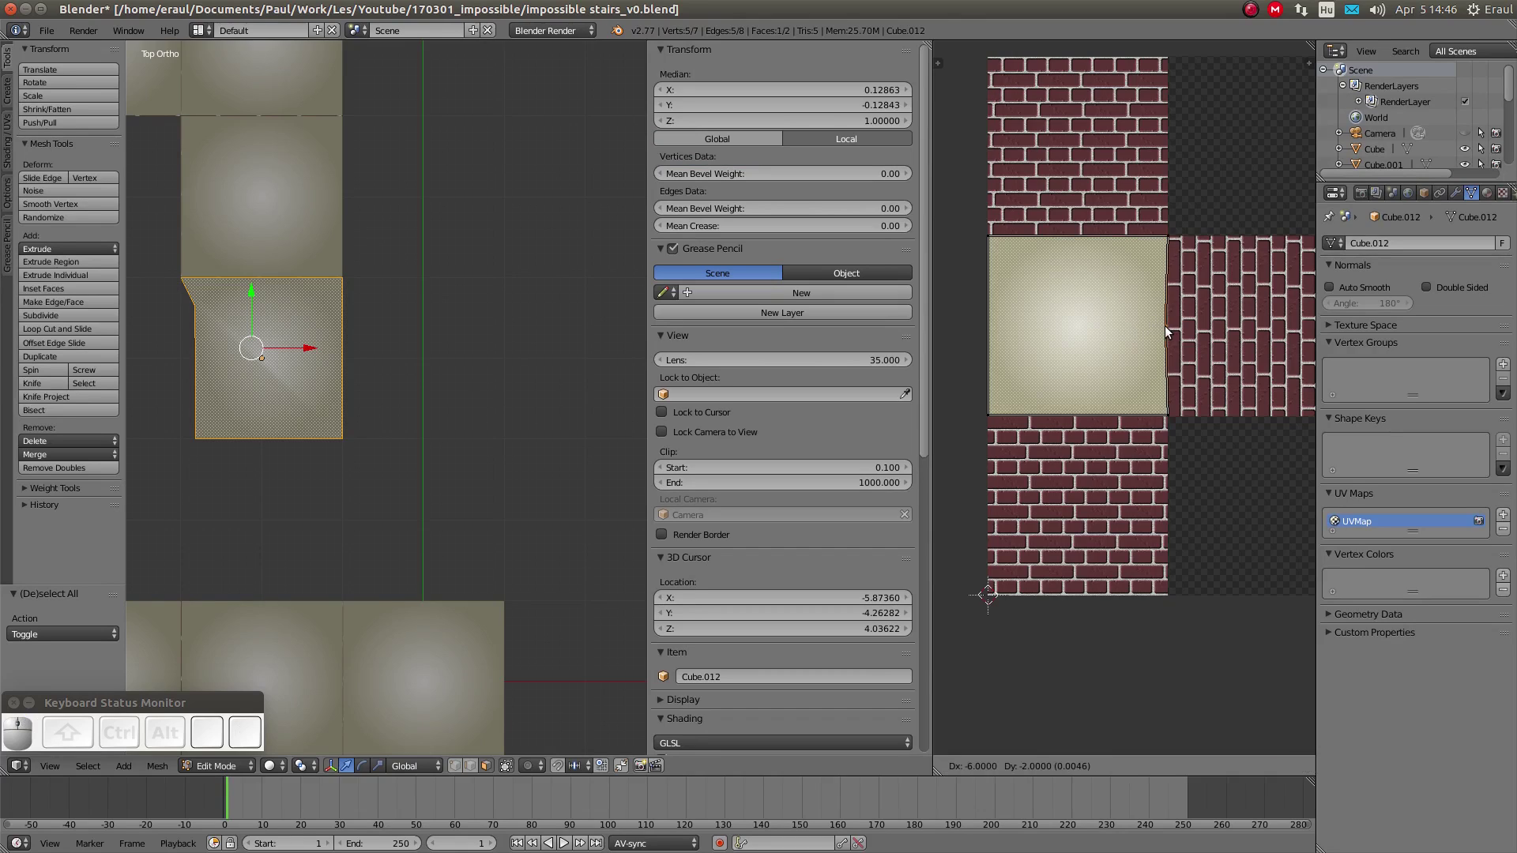
pyautogui.press('y')
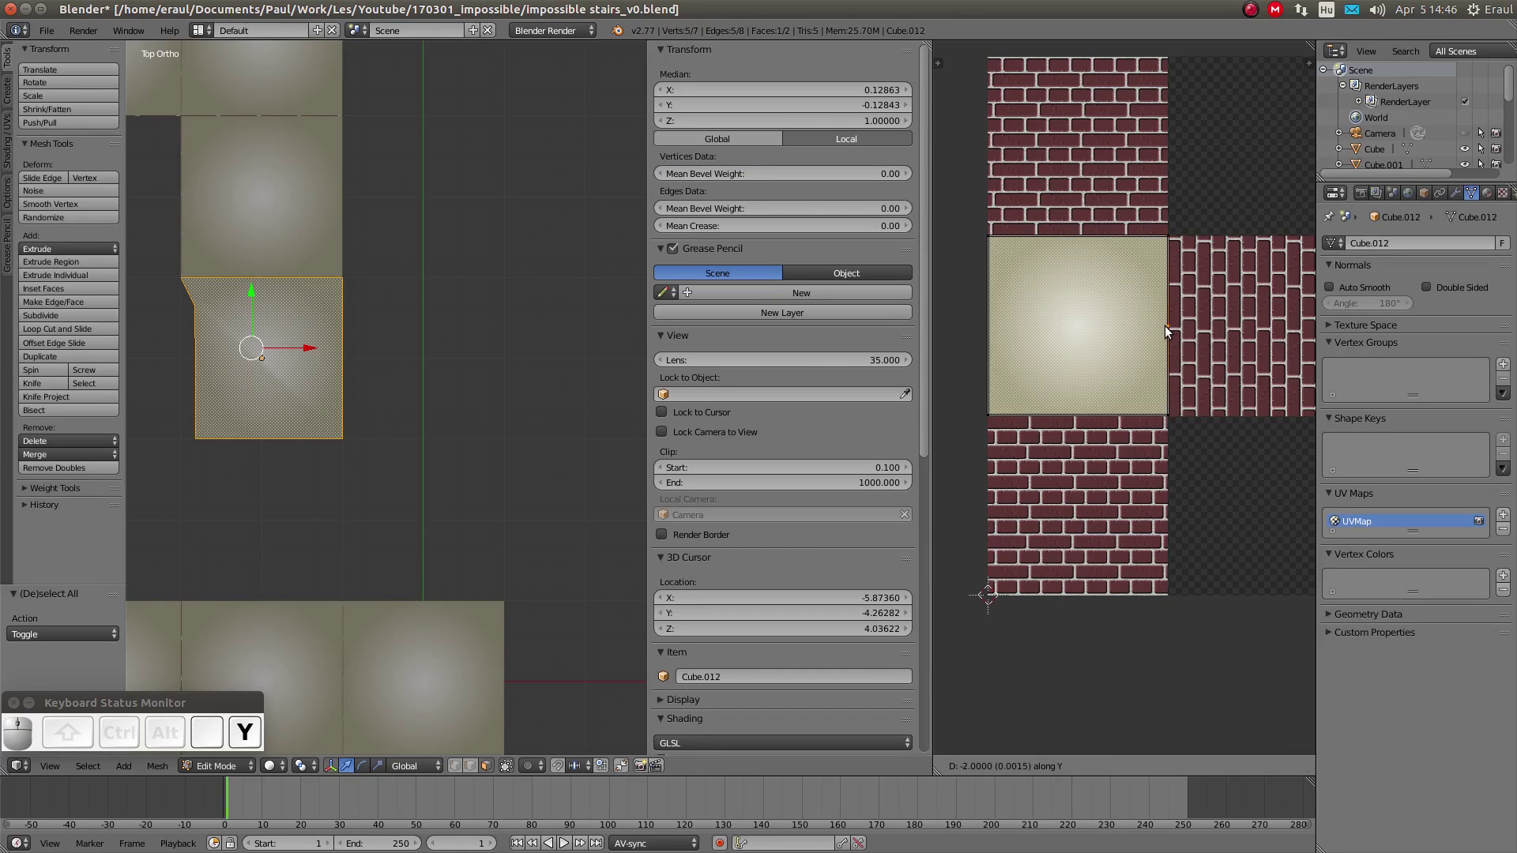
pyautogui.click(1160, 386)
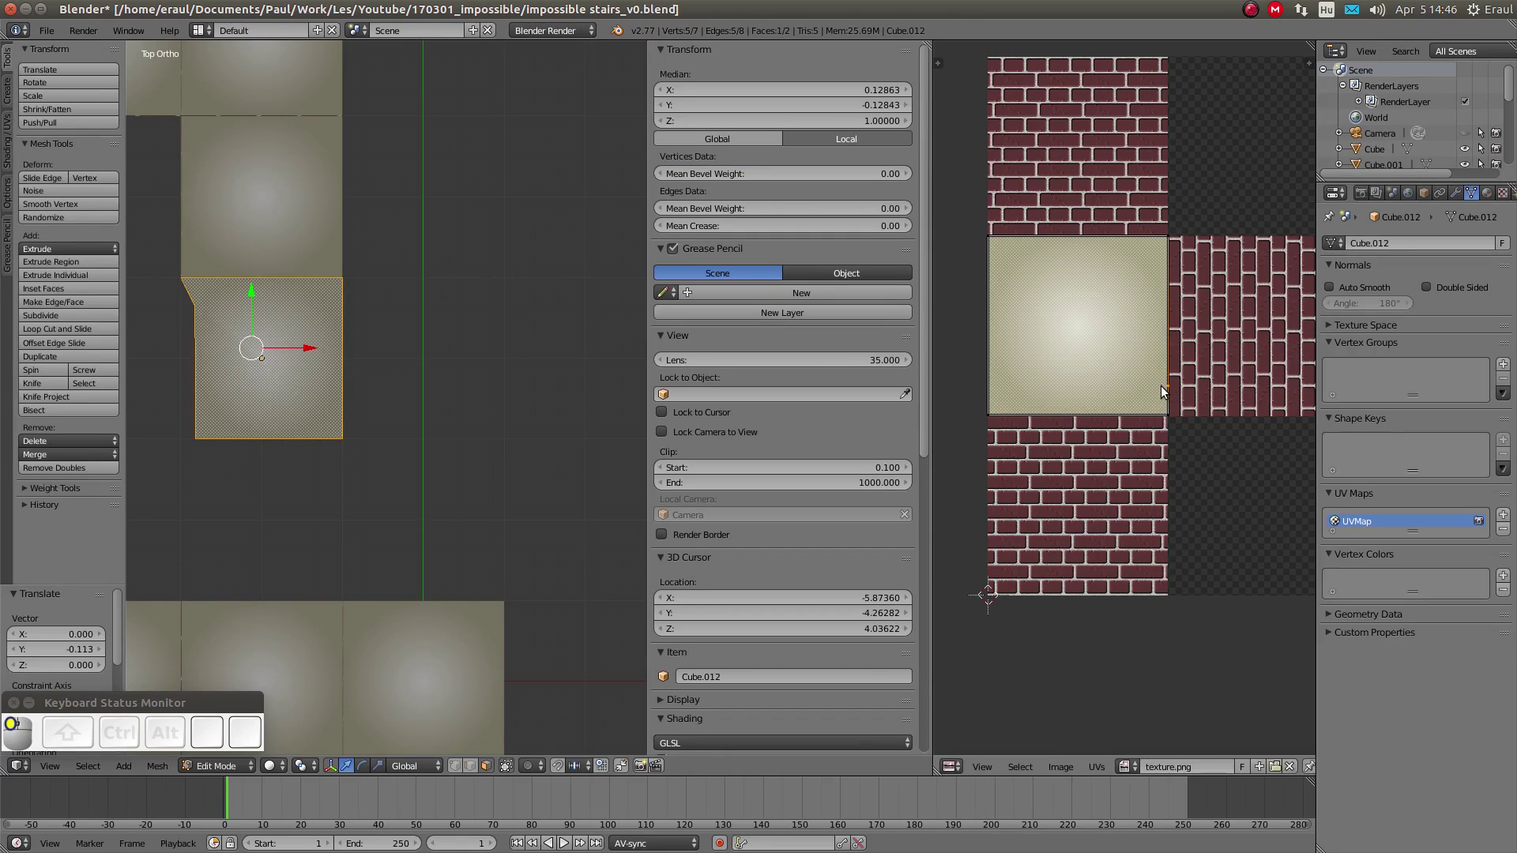
pyautogui.keyDown('shift'); pyautogui.rightClick(1166, 236); pyautogui.keyUp('shift')
pyautogui.press('g')
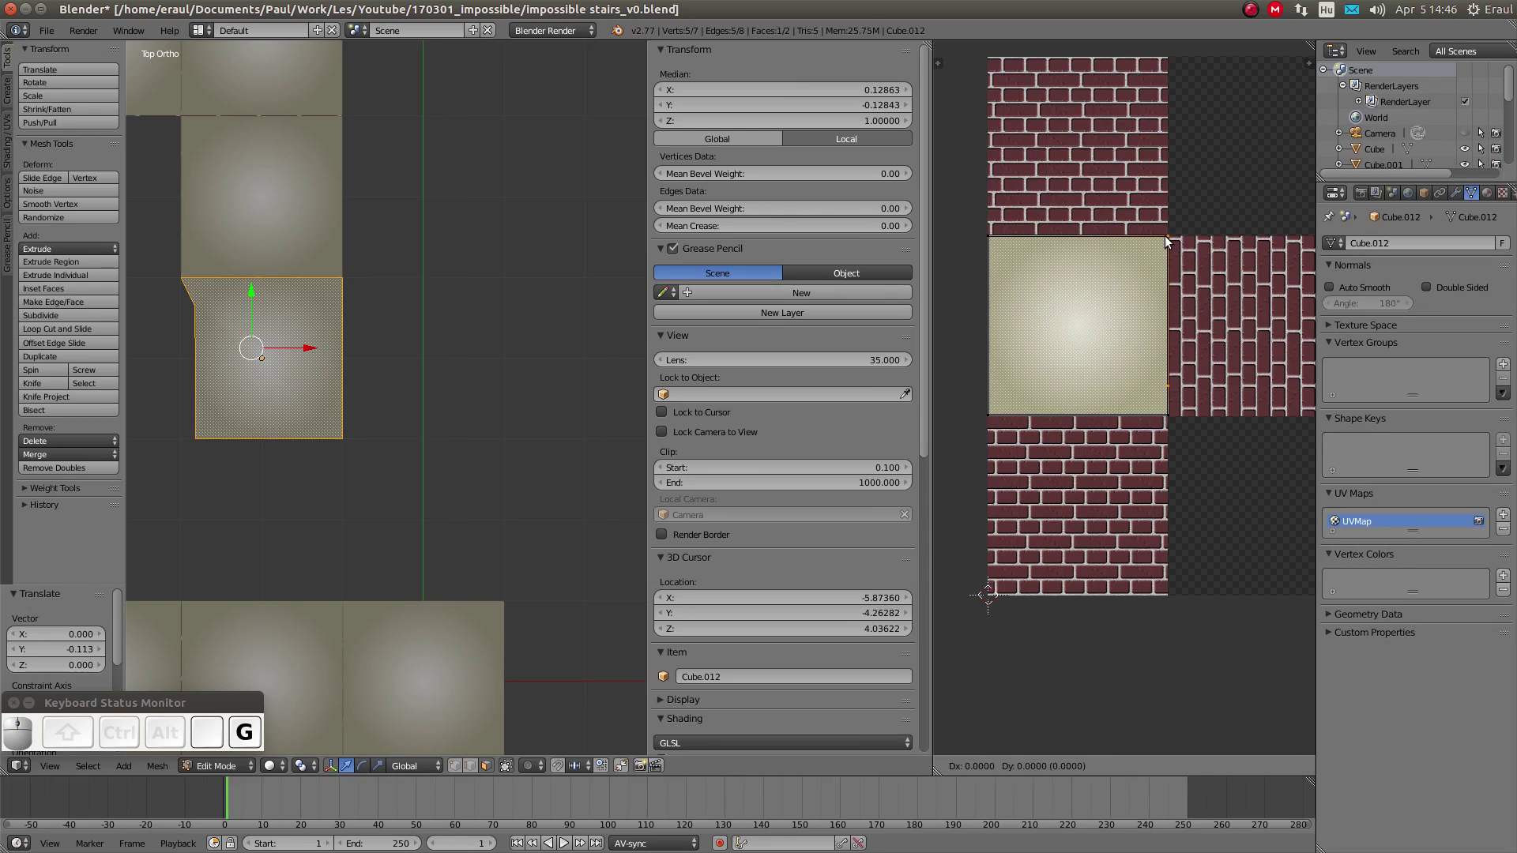
pyautogui.press('x')
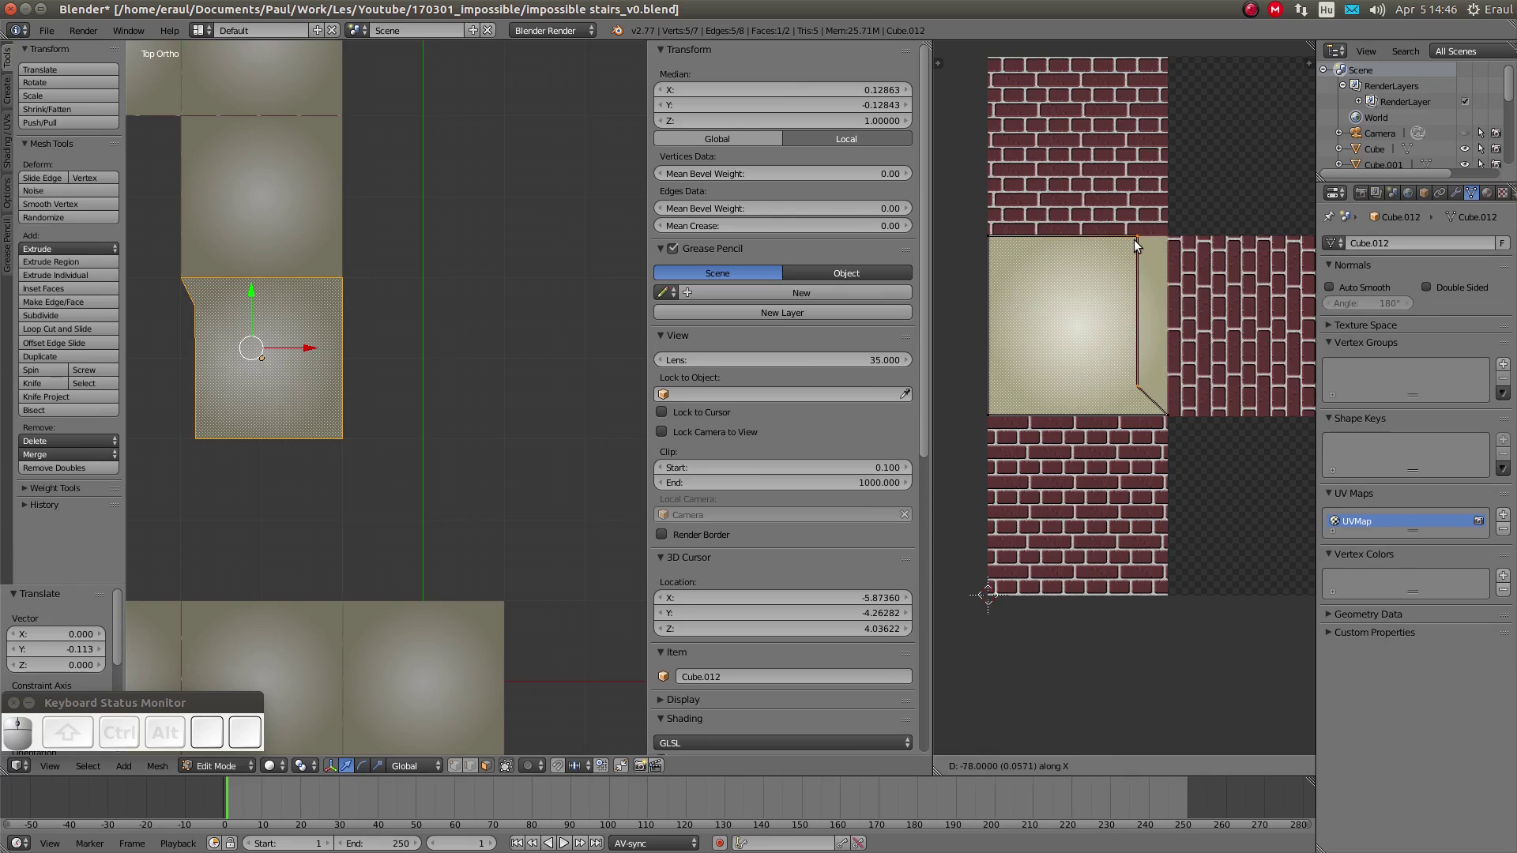
pyautogui.click(1135, 239)
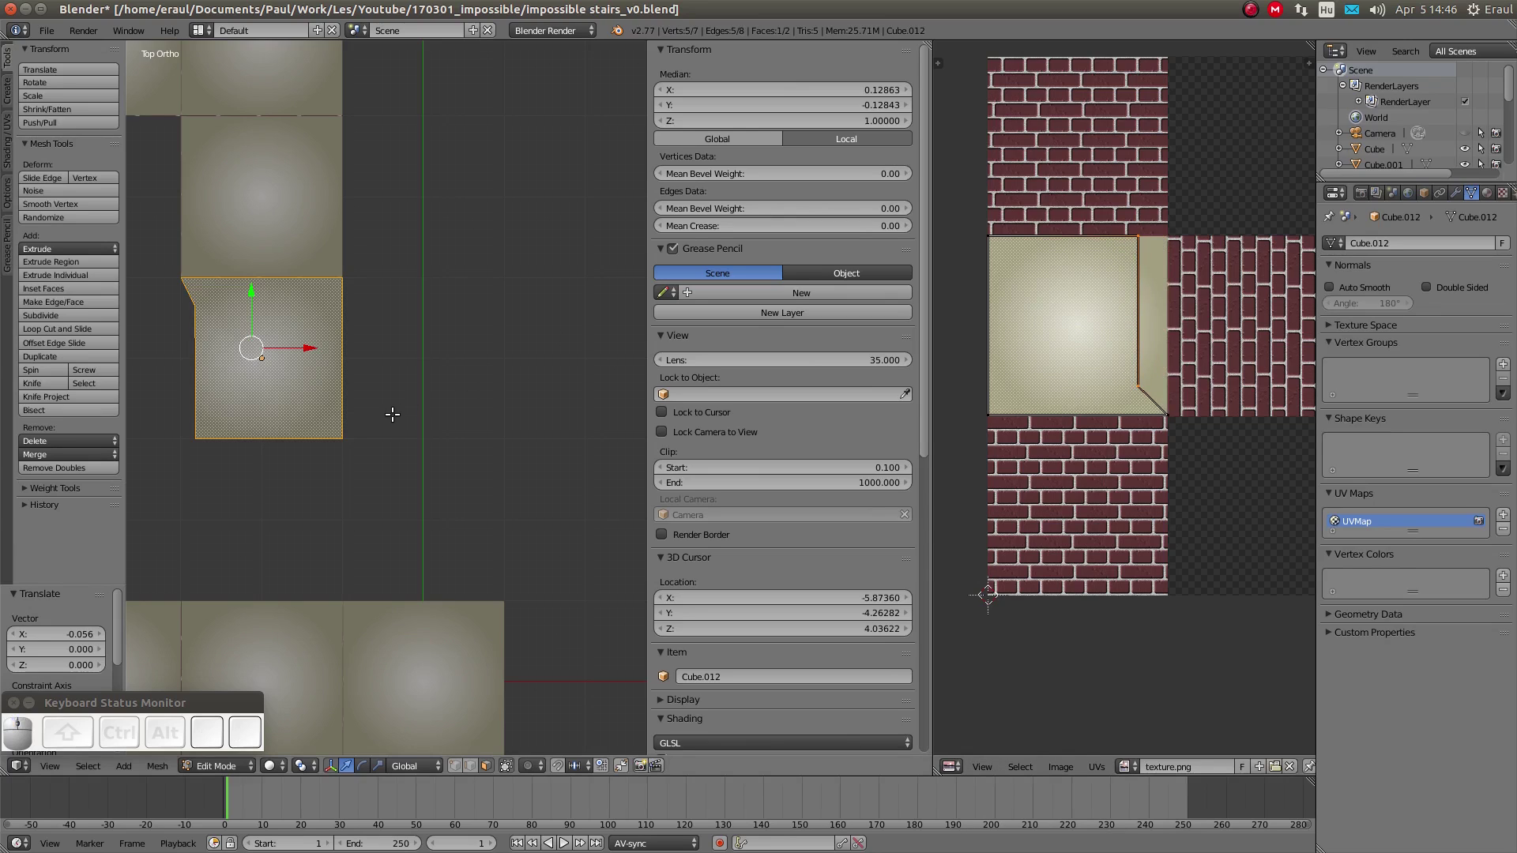
pyautogui.press('a')
pyautogui.press('ctrl')
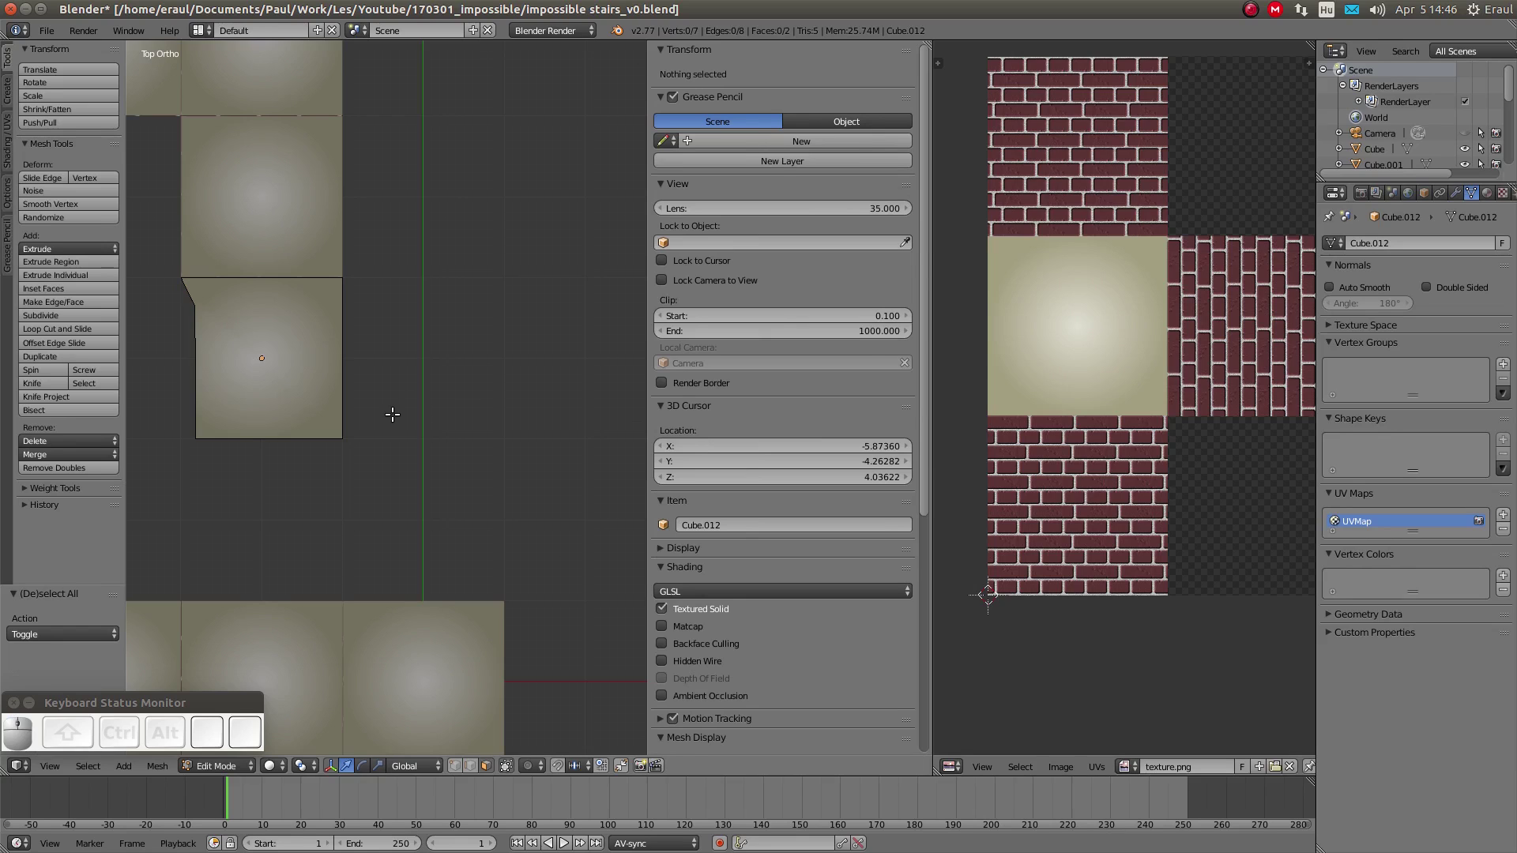
# Look through the orthographic camera, merge the image editor into the 3D view, and render with F12
pyautogui.hotkey('ctrl', 'r')
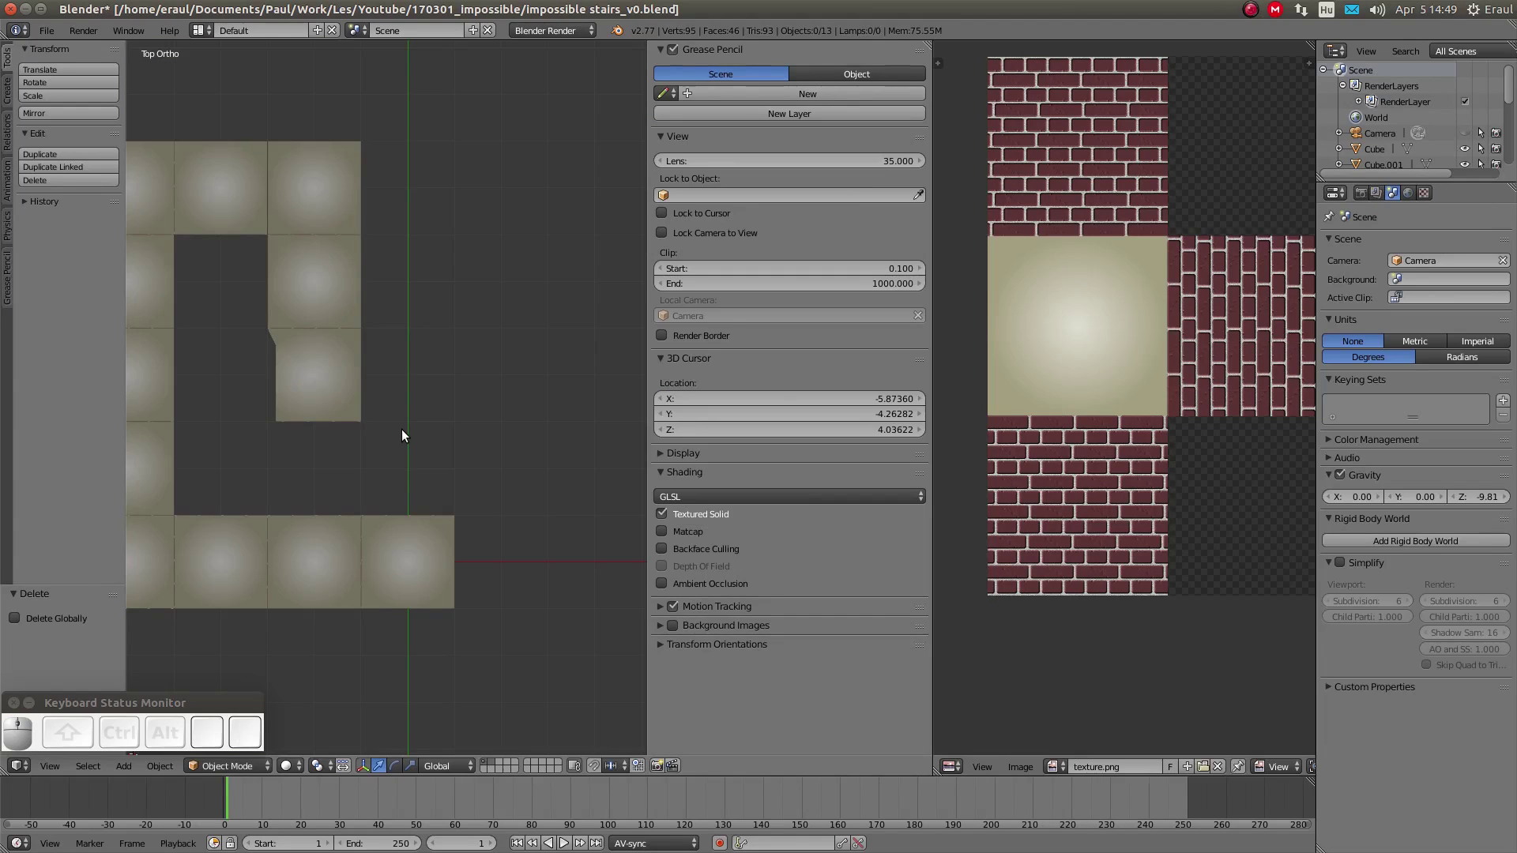
pyautogui.press('KP_0')
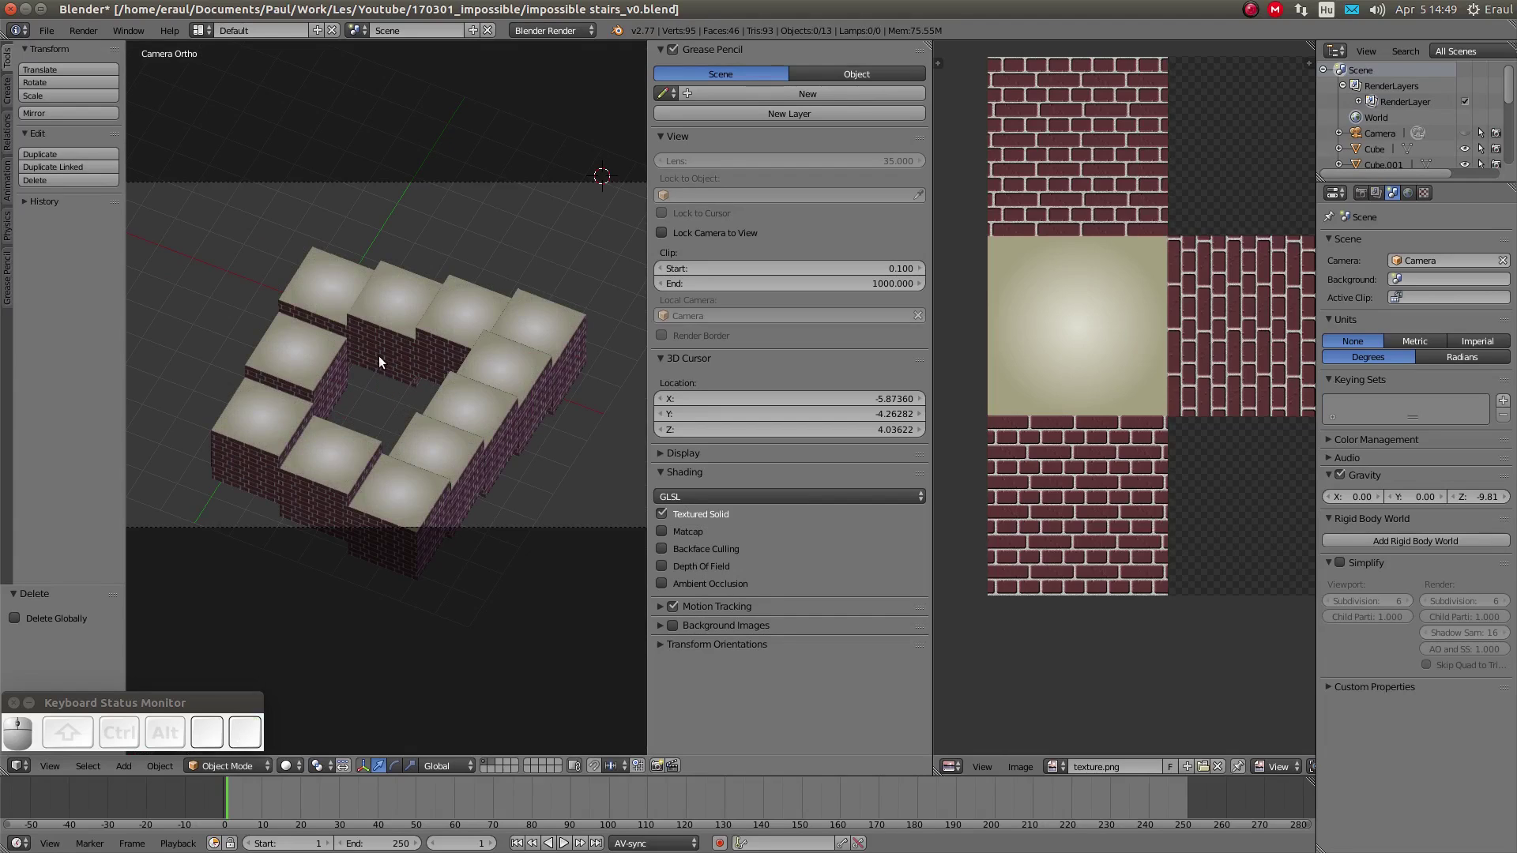
pyautogui.rightClick(932, 200)
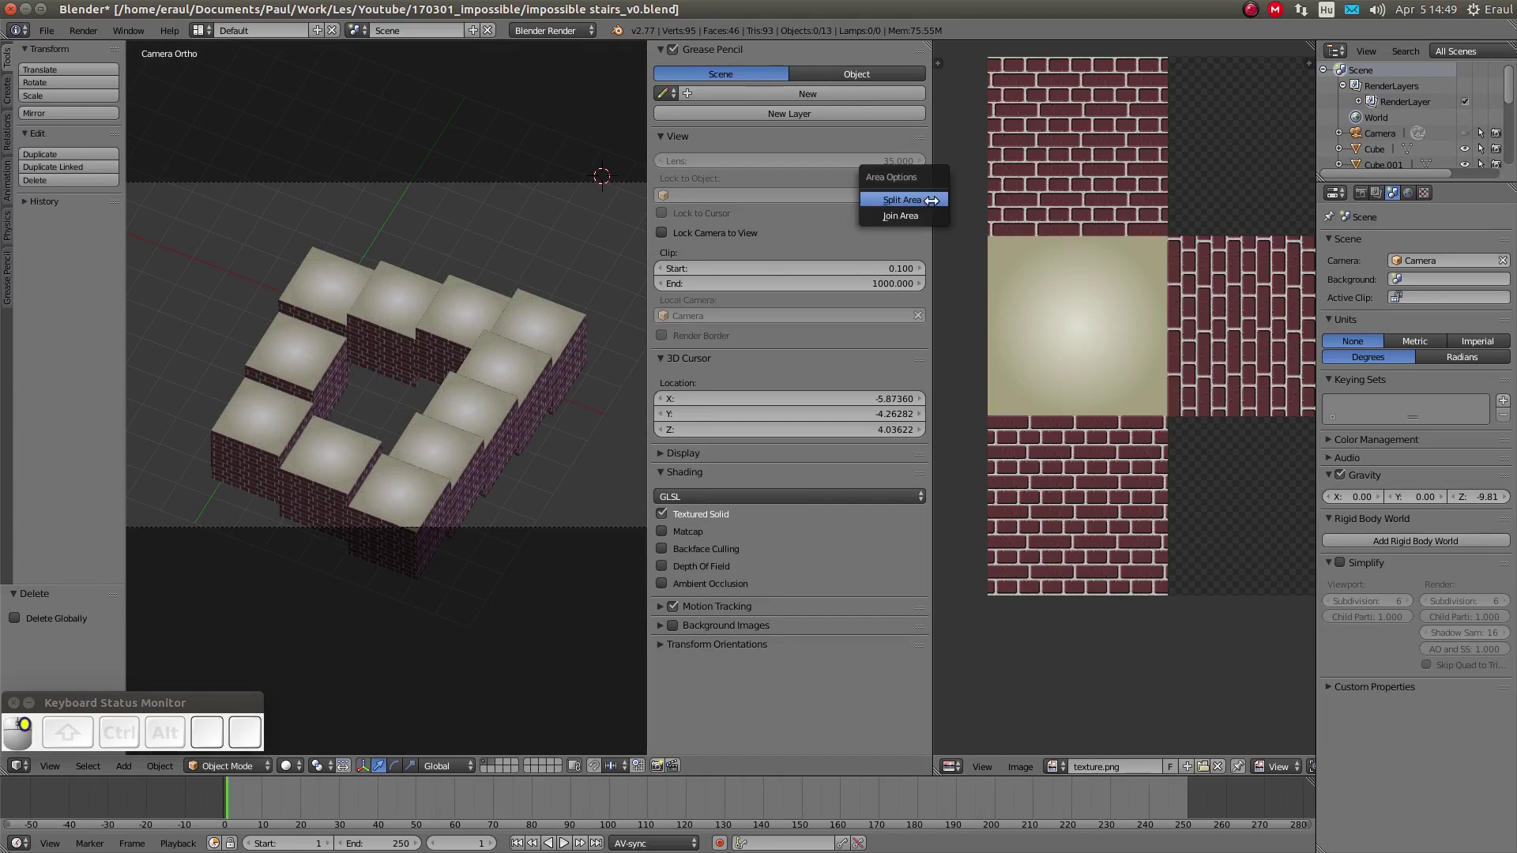
pyautogui.click(900, 216)
pyautogui.click(1082, 332)
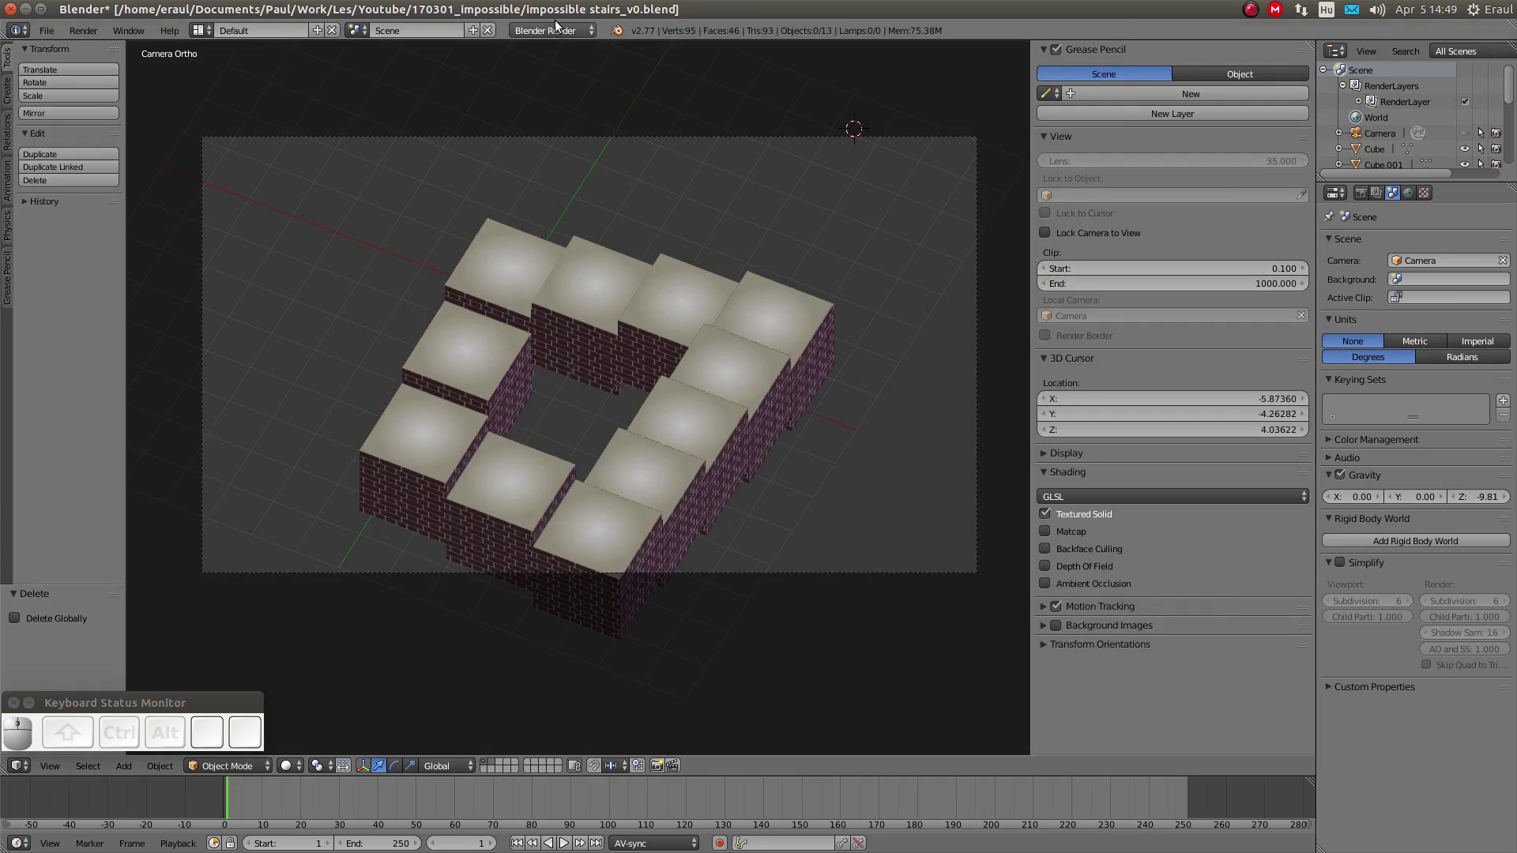
pyautogui.press('F12')
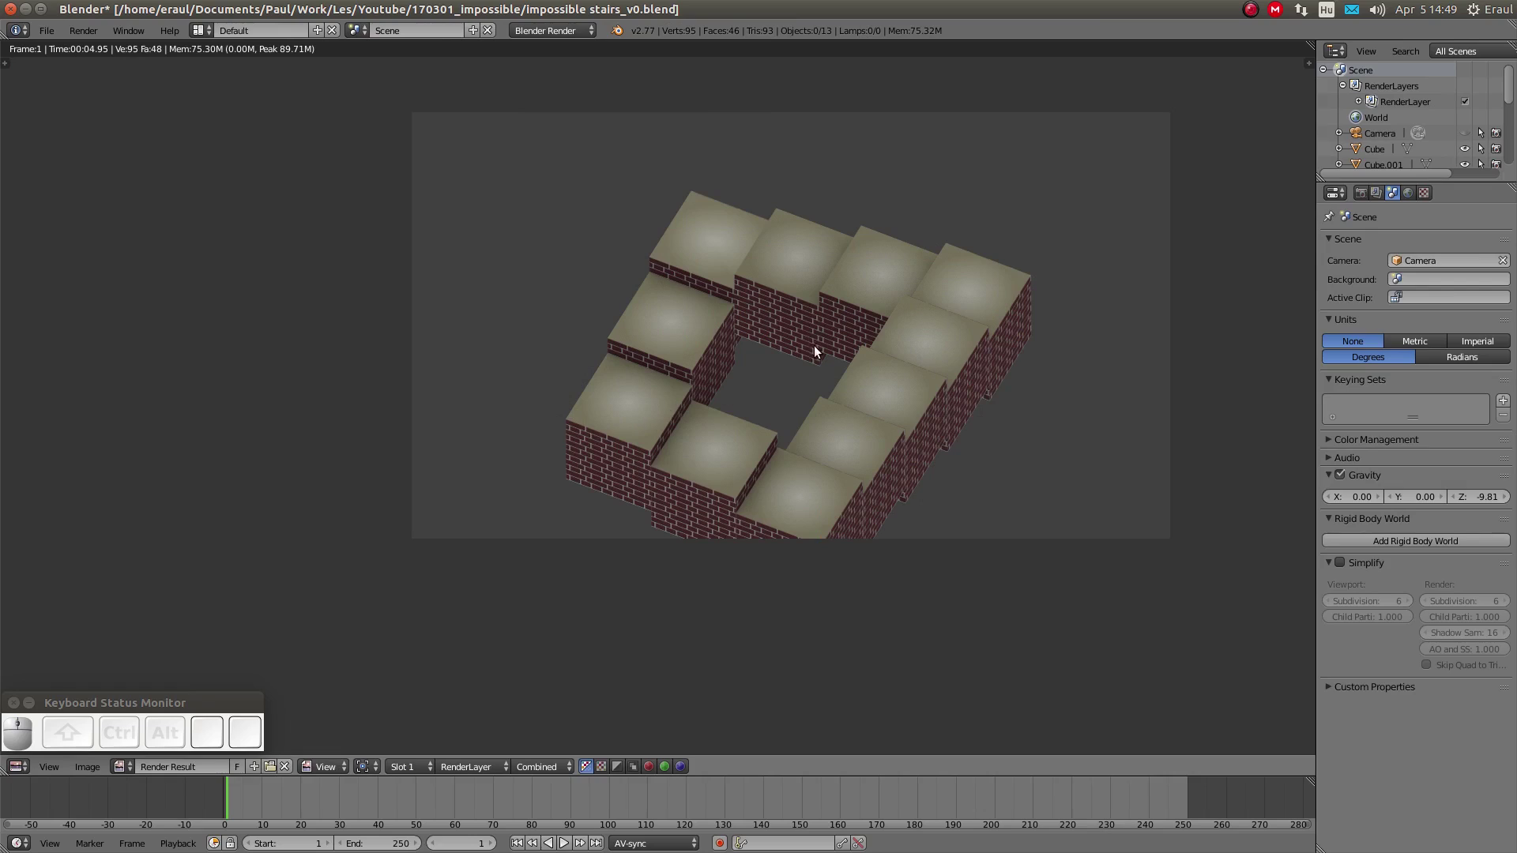
pyautogui.moveTo(813, 344); pyautogui.dragTo(776, 485, button='middle')
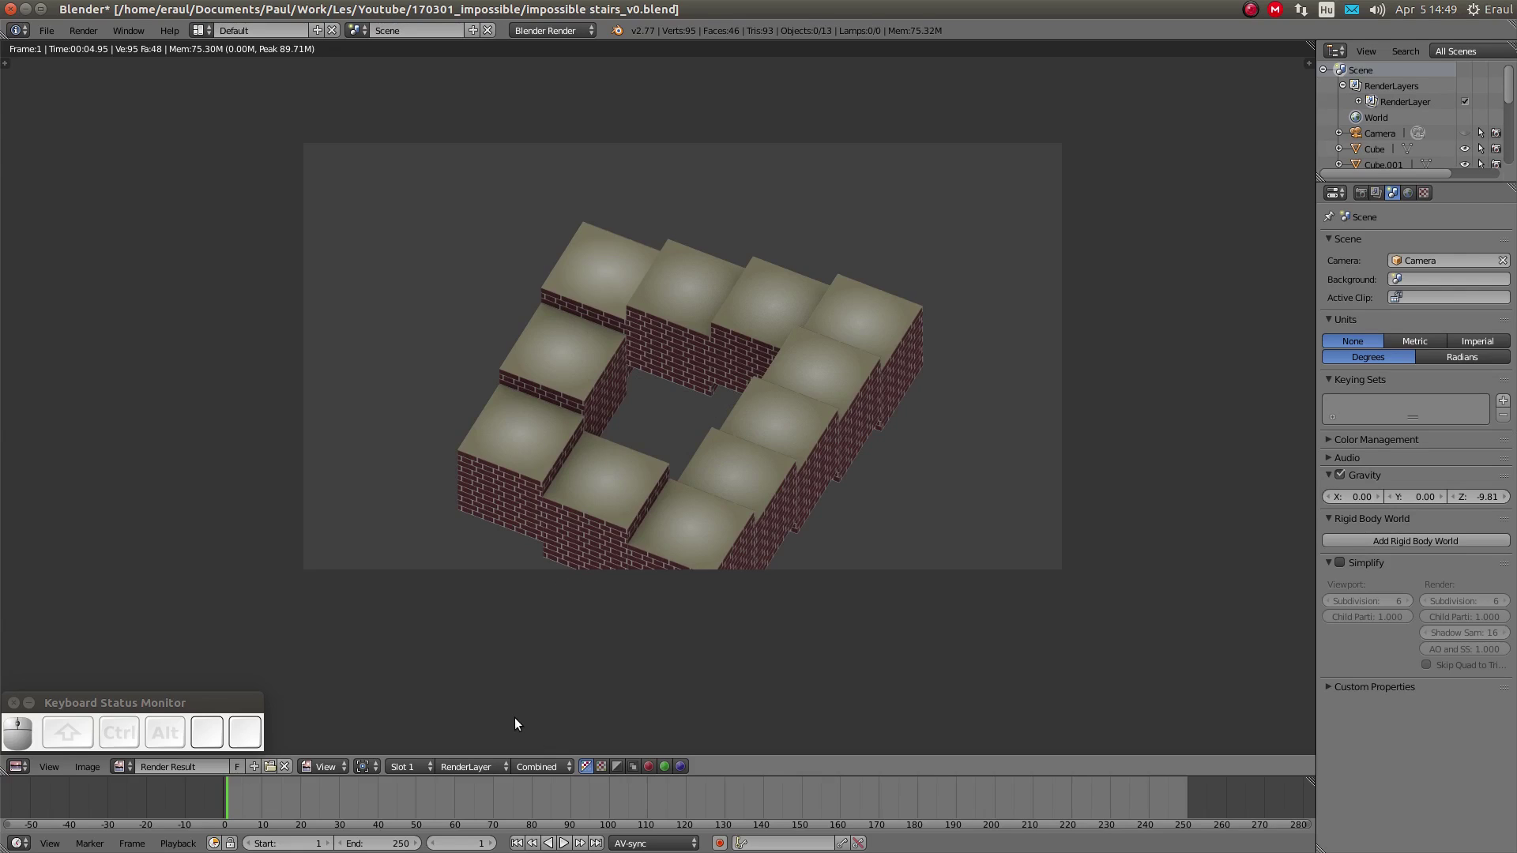
pyautogui.press('ctrl')
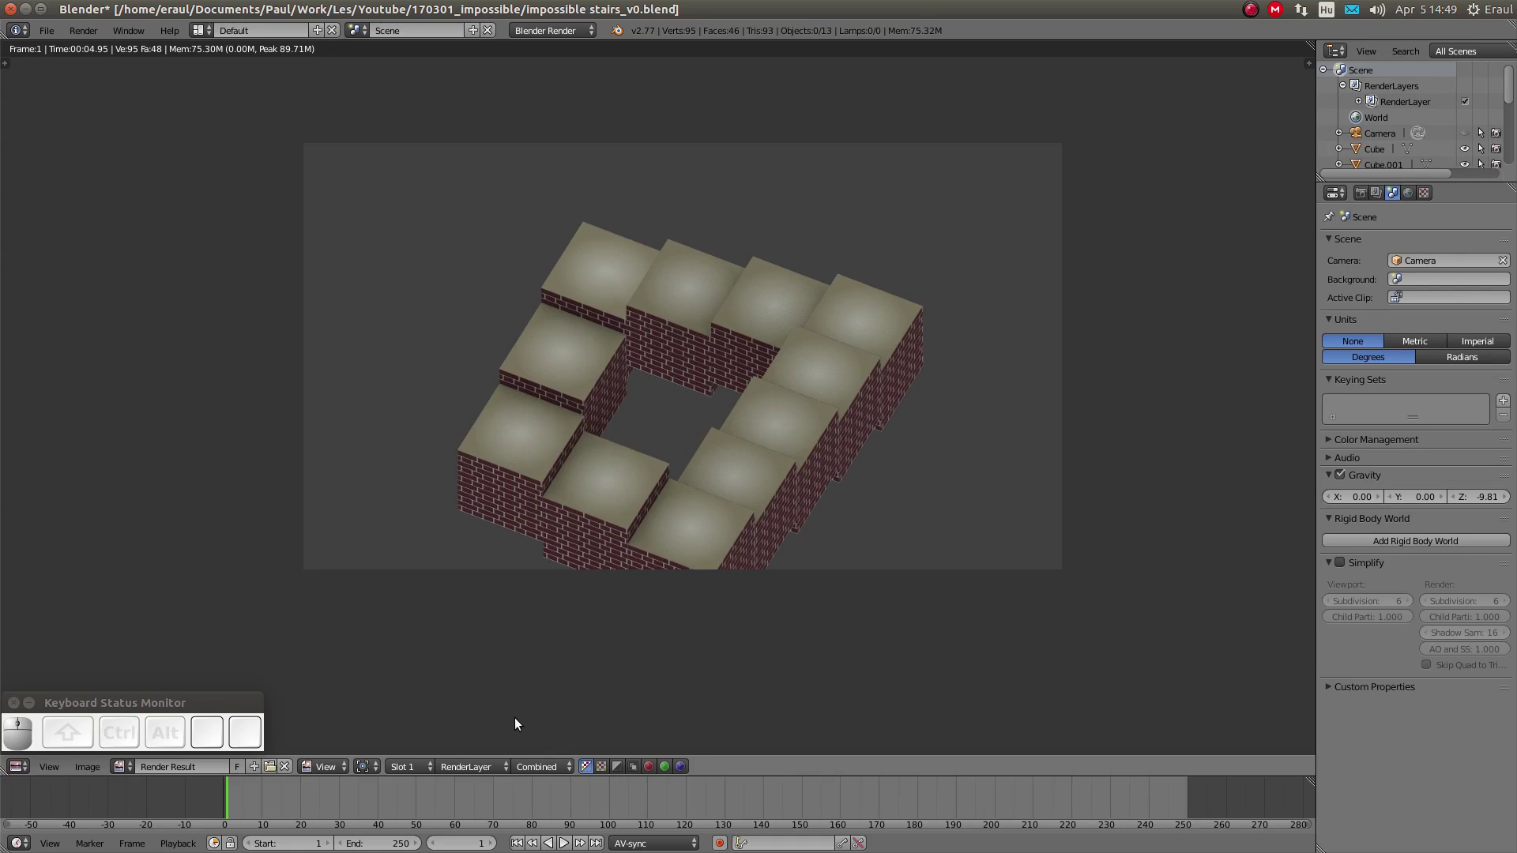